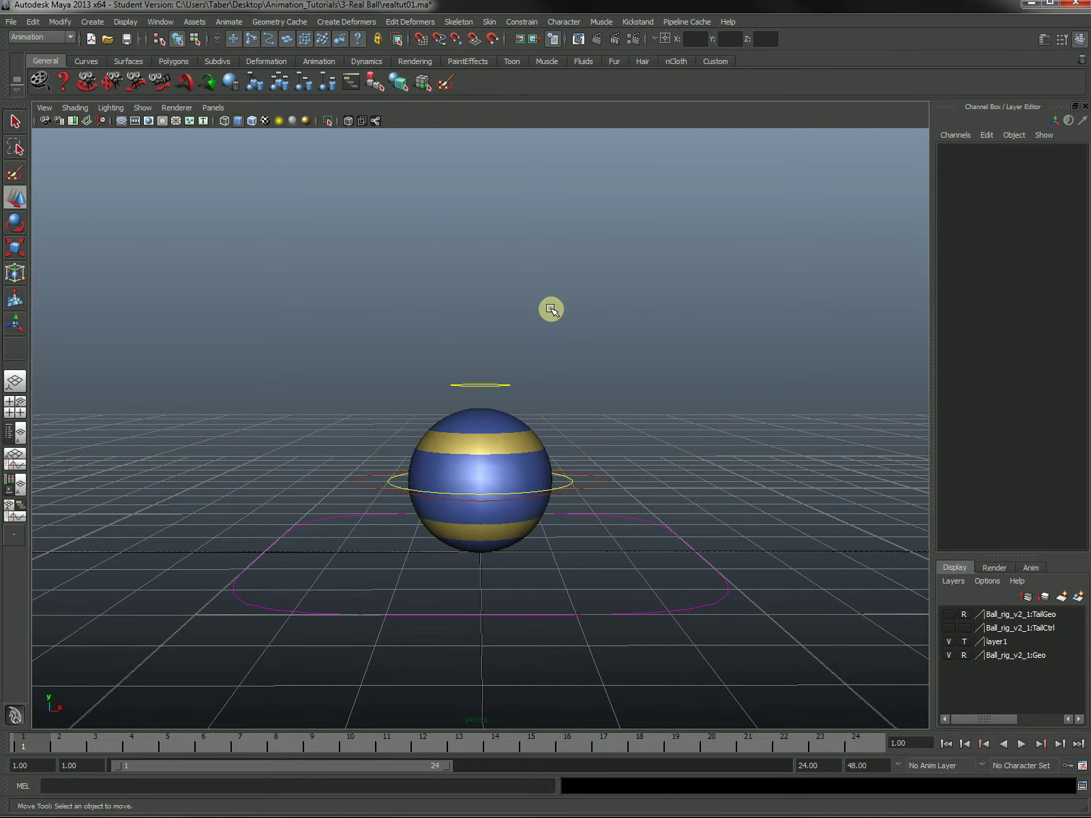
Examine the bounce measurements and 30 fps timing in tennisball_Chart.jpg and compare them with the grid around the ball rig.
{"action": "left_click_drag", "start_coordinate": [0, 158], "coordinate": [624, 115]}
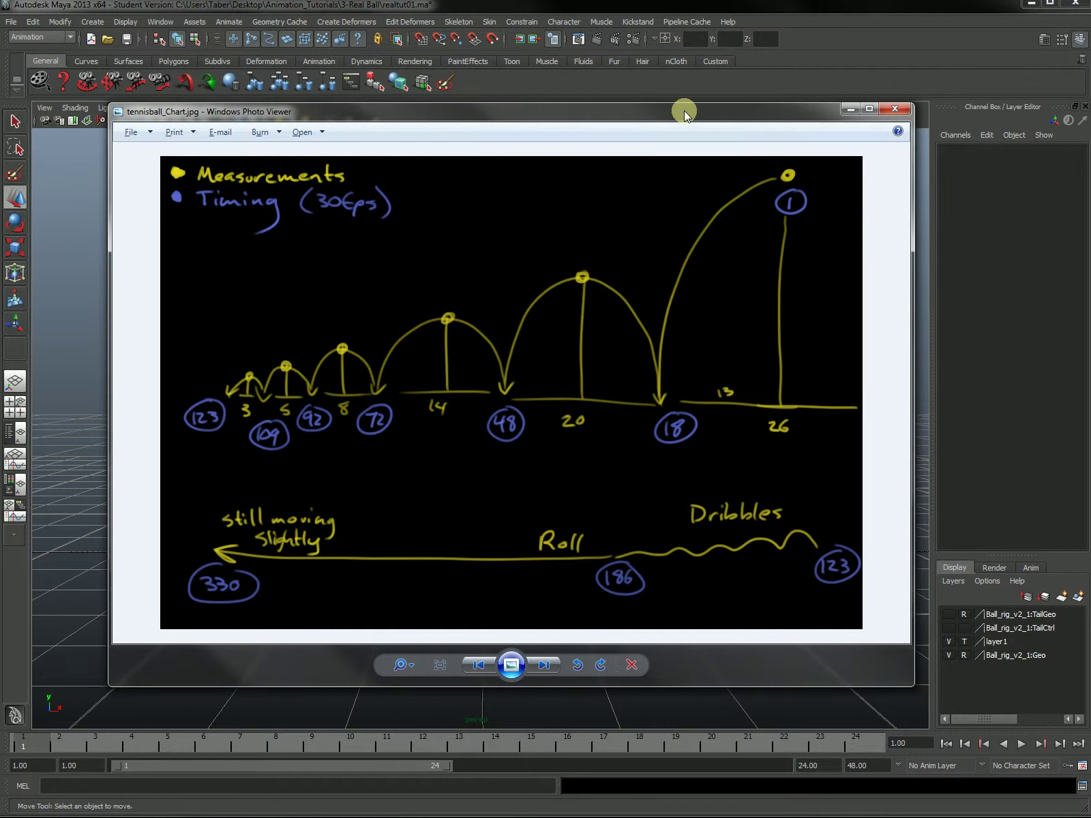
{"action": "key", "text": "alt+Tab"}
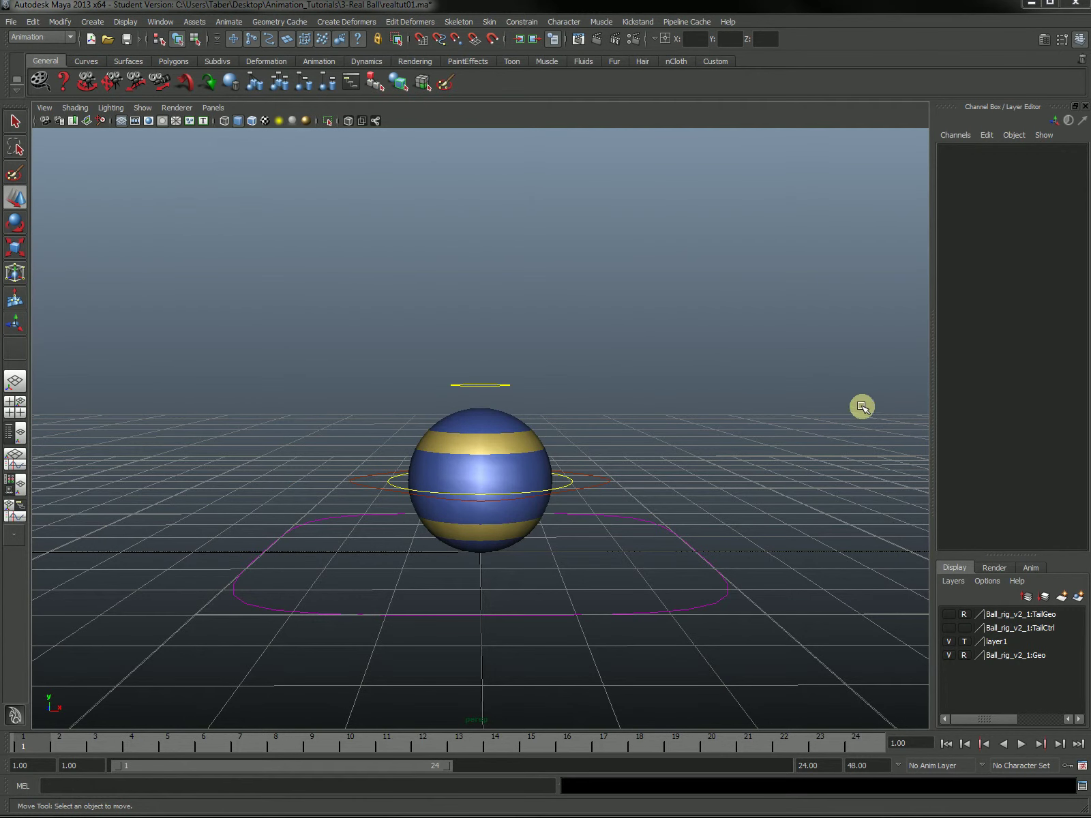
{"action": "left_click_drag", "start_coordinate": [686, 424], "coordinate": [644, 431], "text": "alt"}
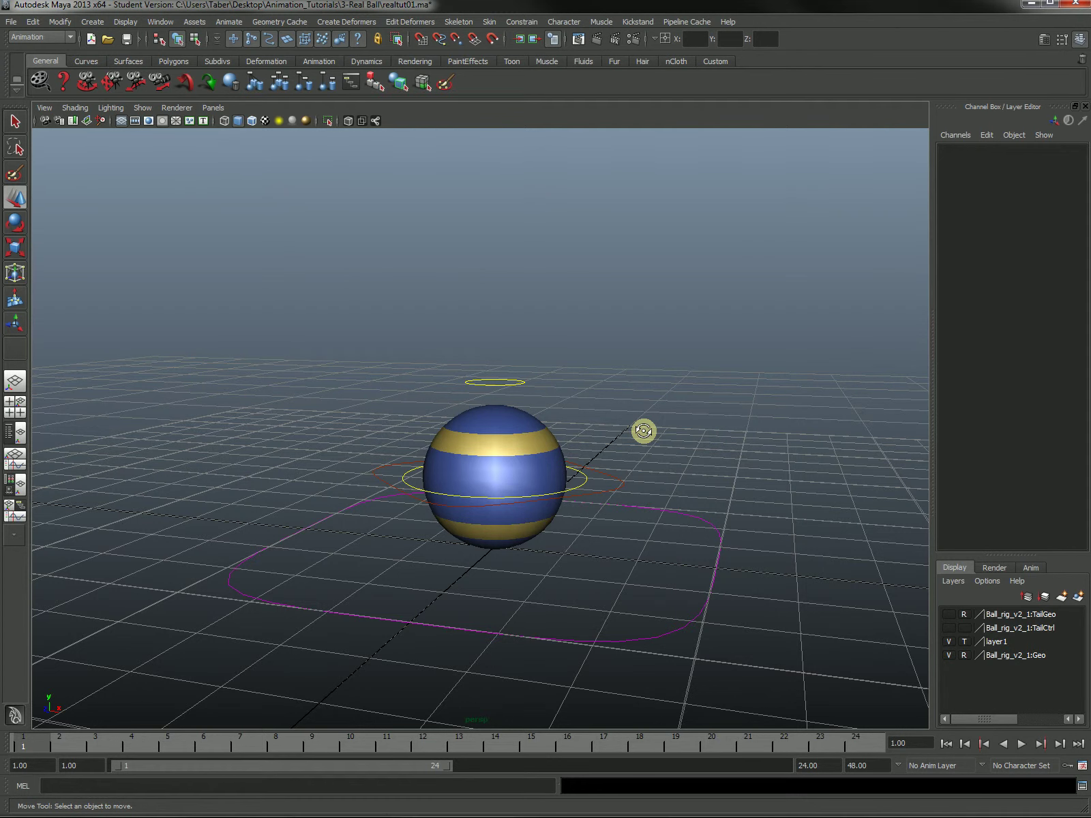
{"action": "right_click_drag", "start_coordinate": [599, 457], "coordinate": [346, 504], "text": "alt"}
{"action": "left_click_drag", "start_coordinate": [346, 504], "coordinate": [361, 546], "text": "alt"}
{"action": "right_click_drag", "start_coordinate": [617, 547], "coordinate": [242, 550], "text": "alt"}
{"action": "left_click_drag", "start_coordinate": [499, 573], "coordinate": [472, 515], "text": "alt"}
{"action": "middle_click_drag", "start_coordinate": [600, 514], "coordinate": [472, 474], "text": "alt"}
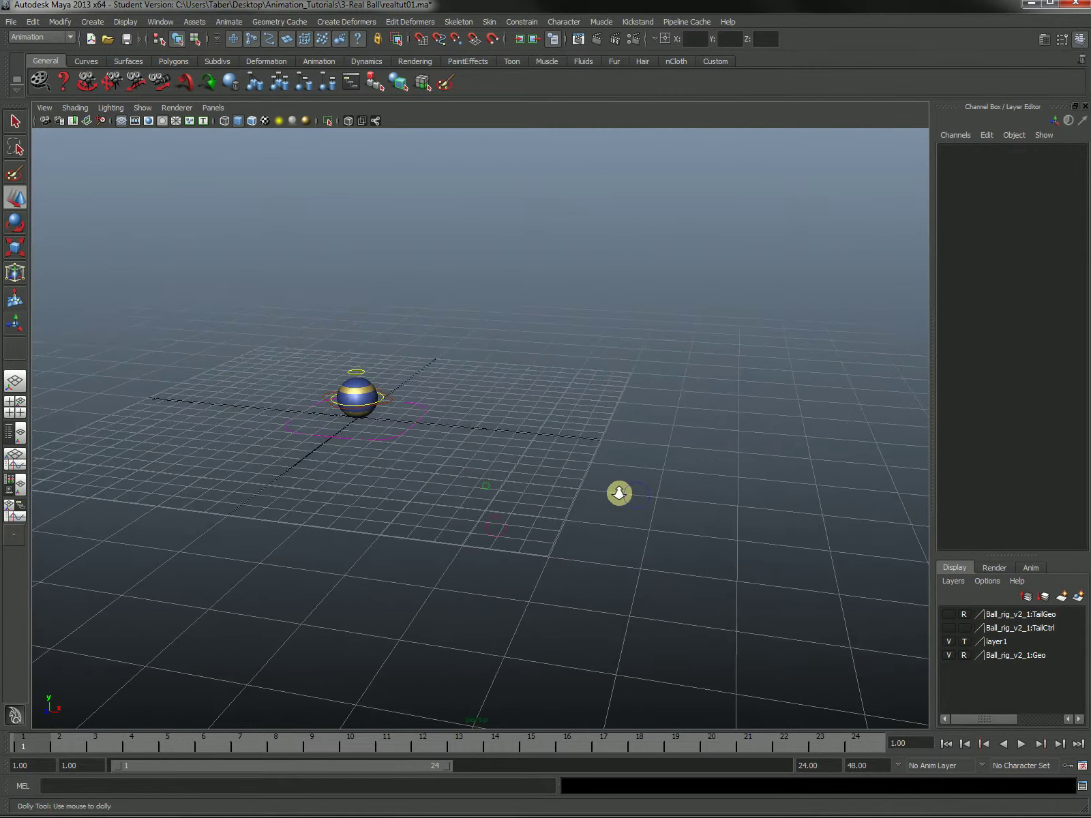
{"action": "left_click_drag", "start_coordinate": [619, 493], "coordinate": [821, 493], "text": "alt"}
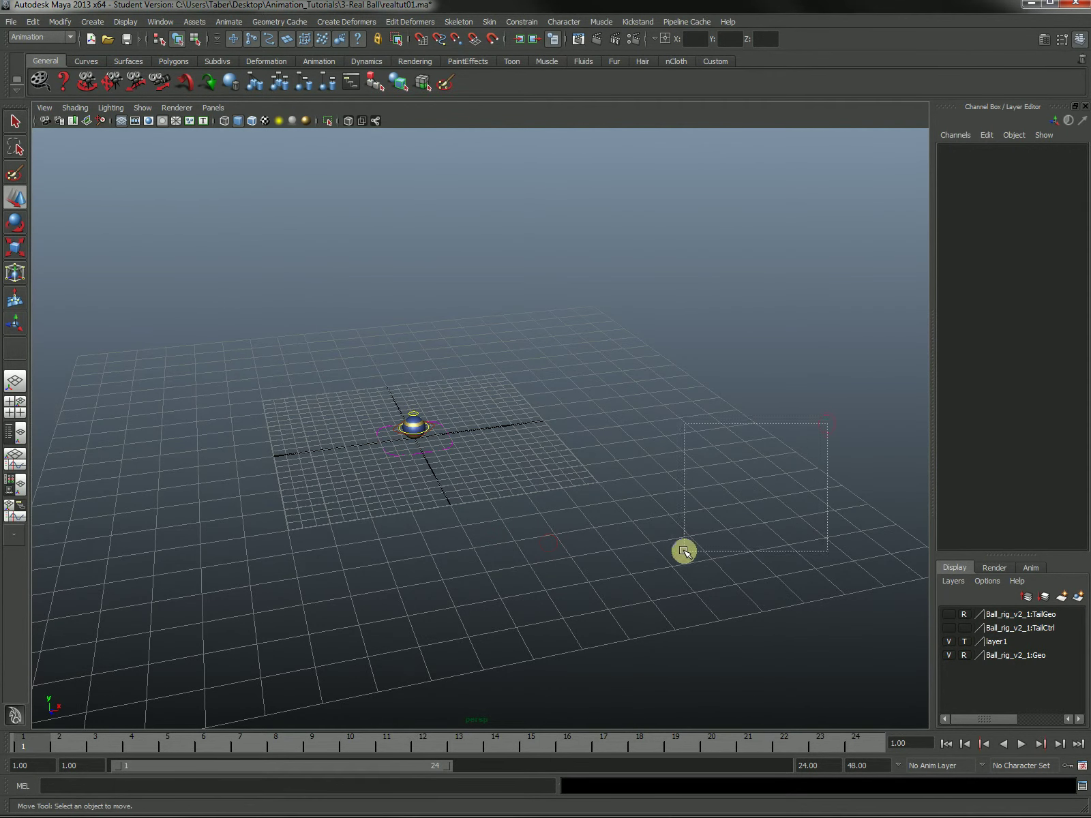
{"action": "left_click_drag", "start_coordinate": [769, 438], "coordinate": [699, 536]}
{"action": "left_click_drag", "start_coordinate": [392, 470], "coordinate": [541, 495], "text": "alt"}
{"action": "right_click_drag", "start_coordinate": [542, 496], "coordinate": [692, 501], "text": "alt"}
{"action": "middle_click_drag", "start_coordinate": [332, 502], "coordinate": [507, 577], "text": "alt"}
{"action": "right_click_drag", "start_coordinate": [506, 576], "coordinate": [592, 582], "text": "alt"}
{"action": "left_click_drag", "start_coordinate": [592, 583], "coordinate": [600, 567], "text": "alt"}
{"action": "left_click_drag", "start_coordinate": [0, 115], "coordinate": [548, 130]}
{"action": "scroll", "coordinate": [699, 402], "scroll_direction": "up", "scroll_amount": 1}
{"action": "scroll", "coordinate": [699, 402], "scroll_direction": "down", "scroll_amount": 2}
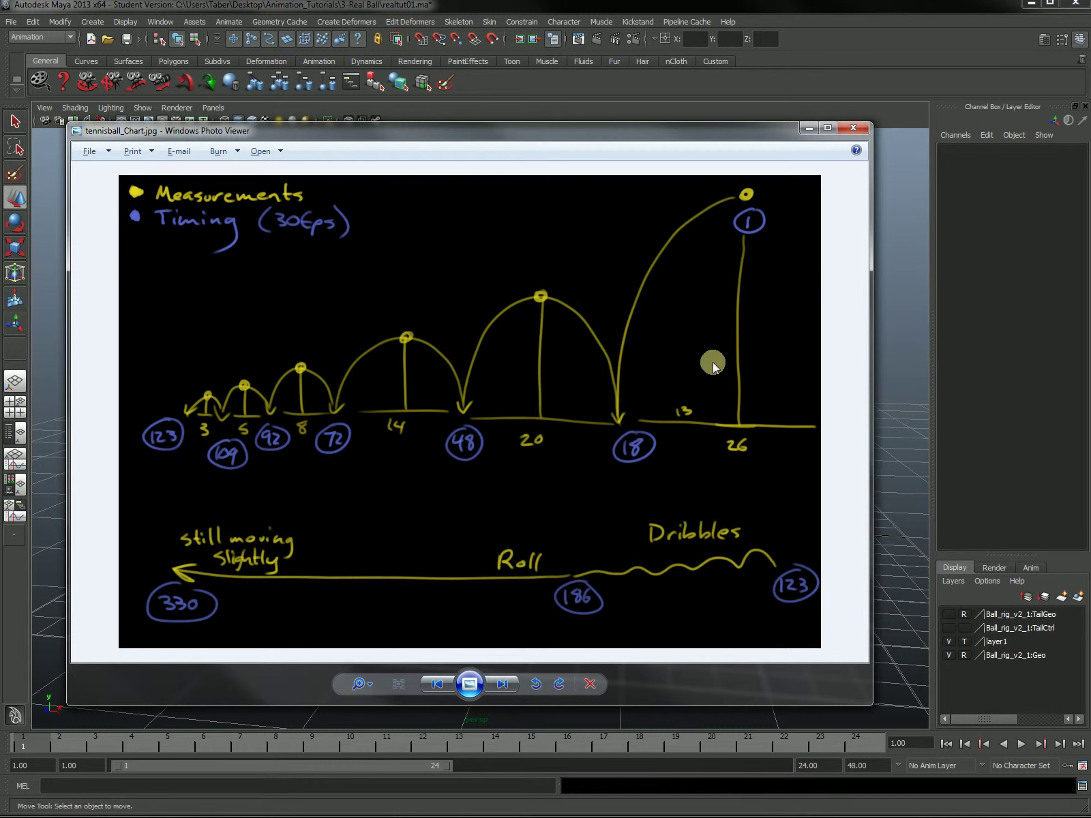
{"action": "left_click_drag", "start_coordinate": [762, 129], "coordinate": [2, 69]}
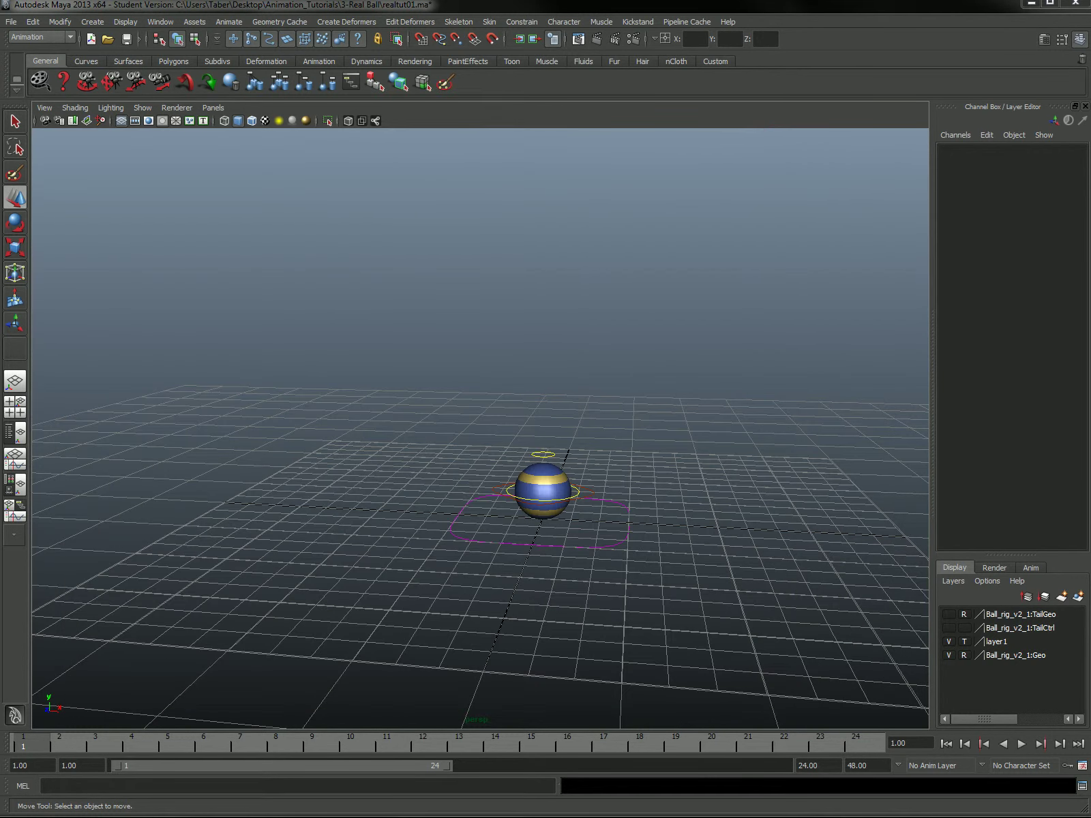
Set Scale X, Y and Z of the rig's Ball_Global_CTRL to 0.5.
{"action": "left_click_drag", "start_coordinate": [597, 518], "coordinate": [558, 575], "text": "alt"}
{"action": "scroll", "coordinate": [638, 531], "scroll_direction": "up", "scroll_amount": 3}
{"action": "scroll", "coordinate": [578, 516], "scroll_direction": "up", "scroll_amount": 4}
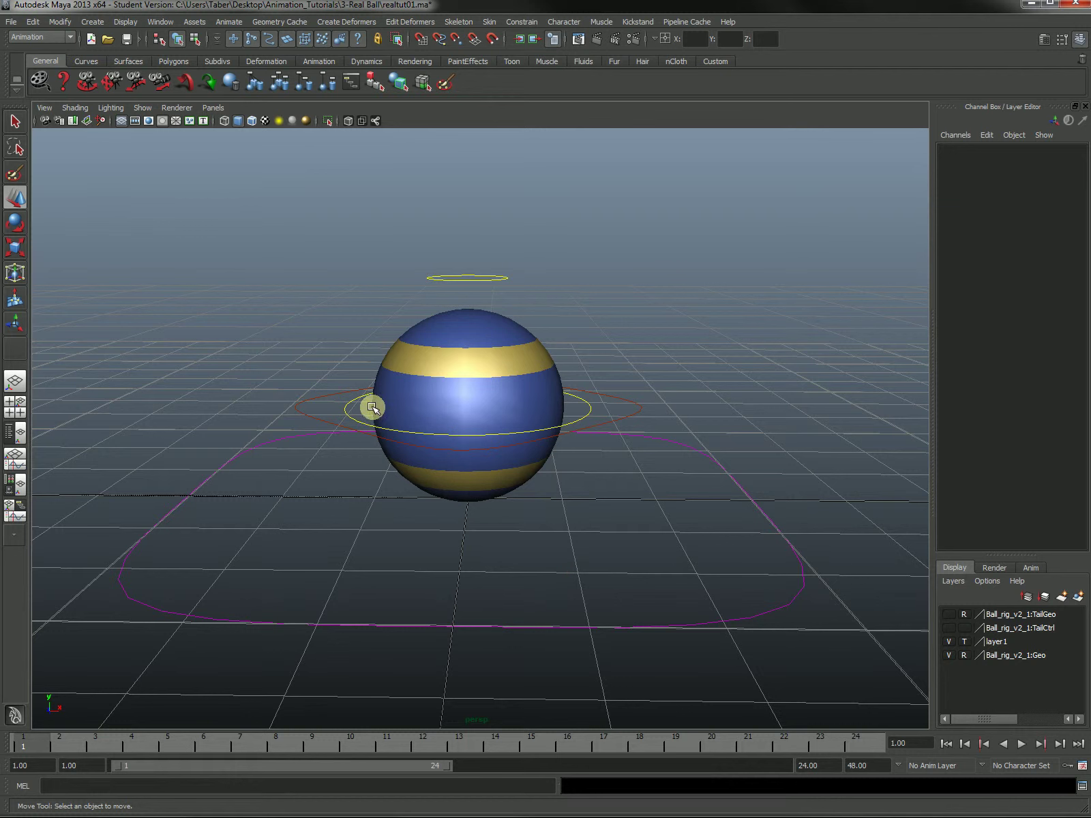
{"action": "mouse_move", "coordinate": [443, 459]}
{"action": "left_mouse_down", "text": "alt"}
{"action": "mouse_move", "coordinate": [457, 451]}
{"action": "mouse_move", "coordinate": [445, 462]}
{"action": "left_mouse_up", "text": "alt"}
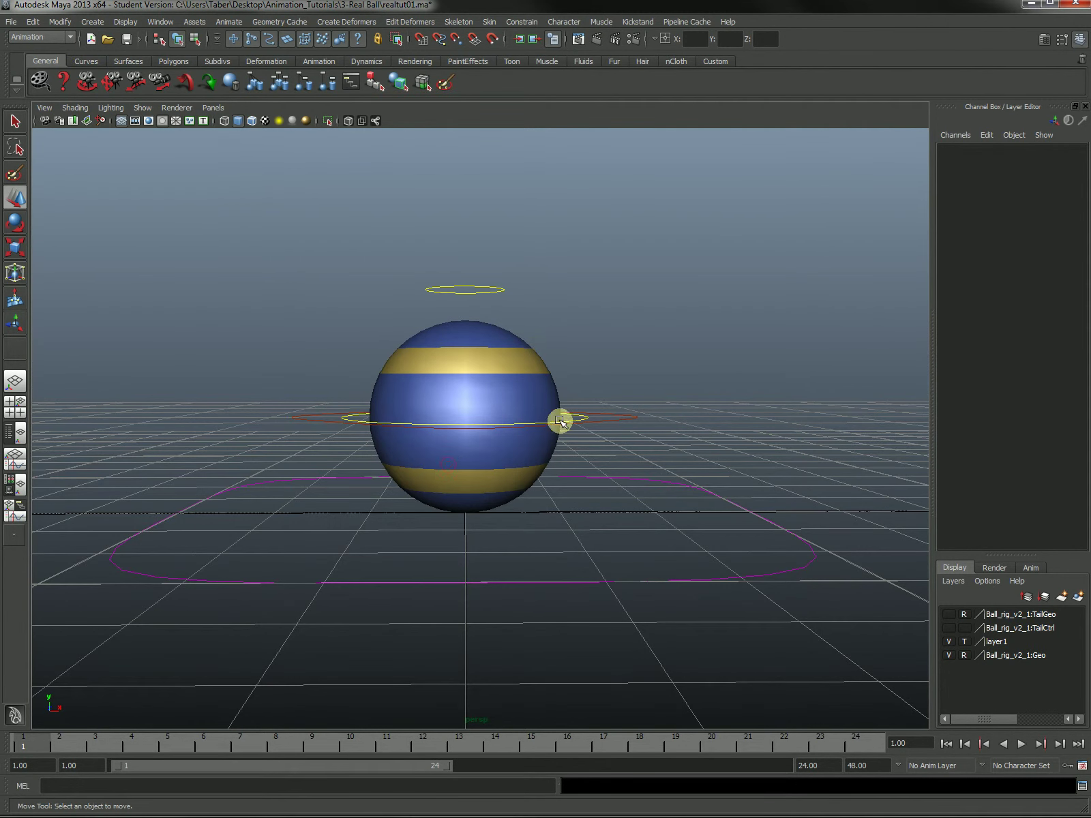
{"action": "left_click_drag", "start_coordinate": [560, 421], "coordinate": [583, 518], "text": "alt"}
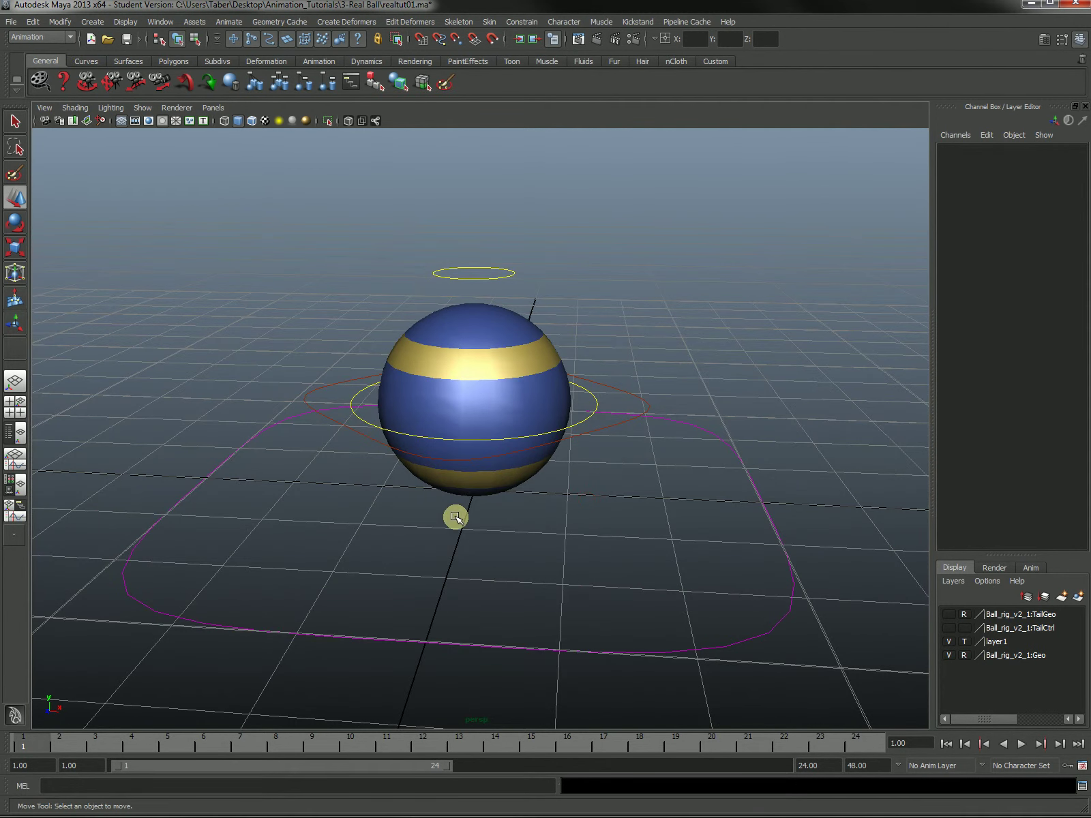
{"action": "left_click", "coordinate": [493, 648]}
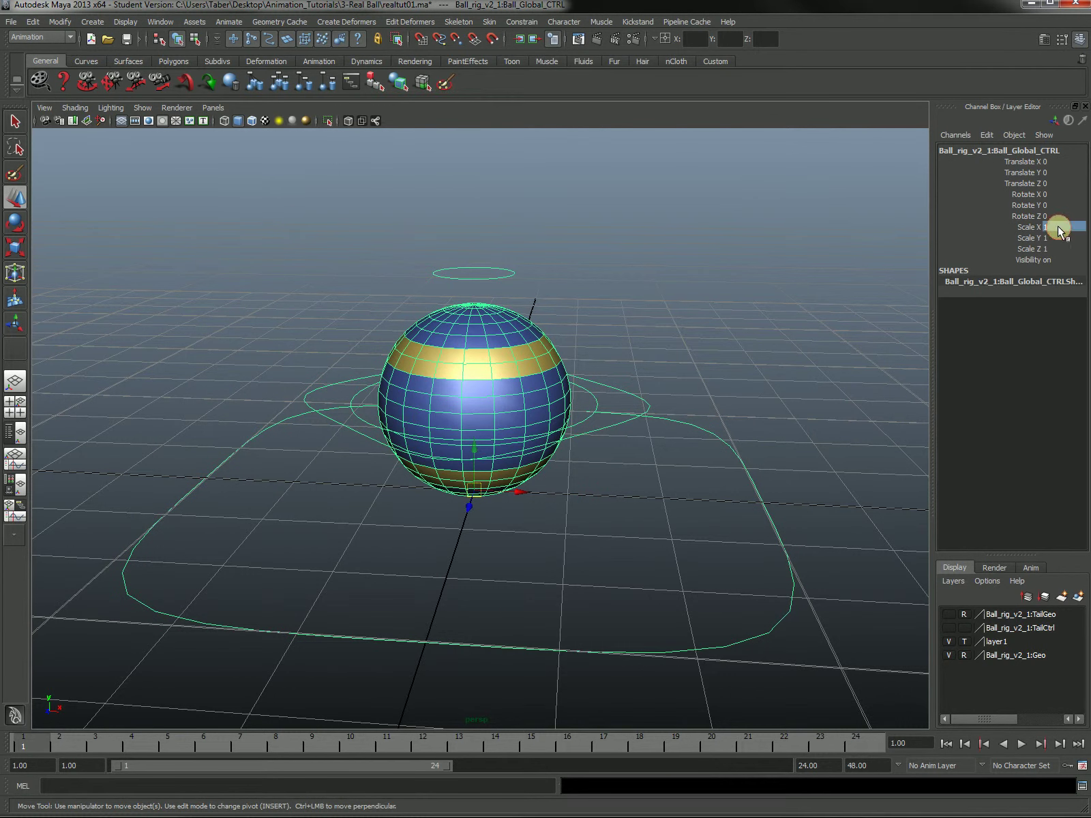
{"action": "left_click_drag", "start_coordinate": [1059, 229], "coordinate": [1058, 252]}
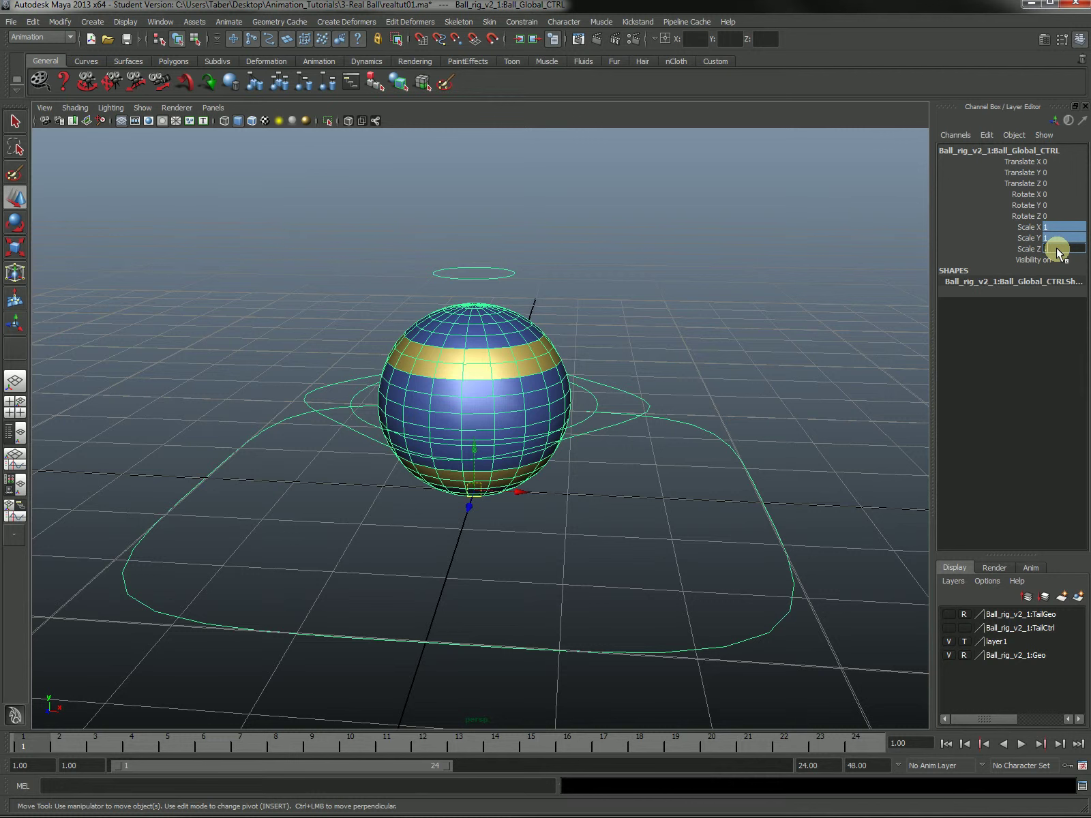
{"action": "key", "text": "Return"}
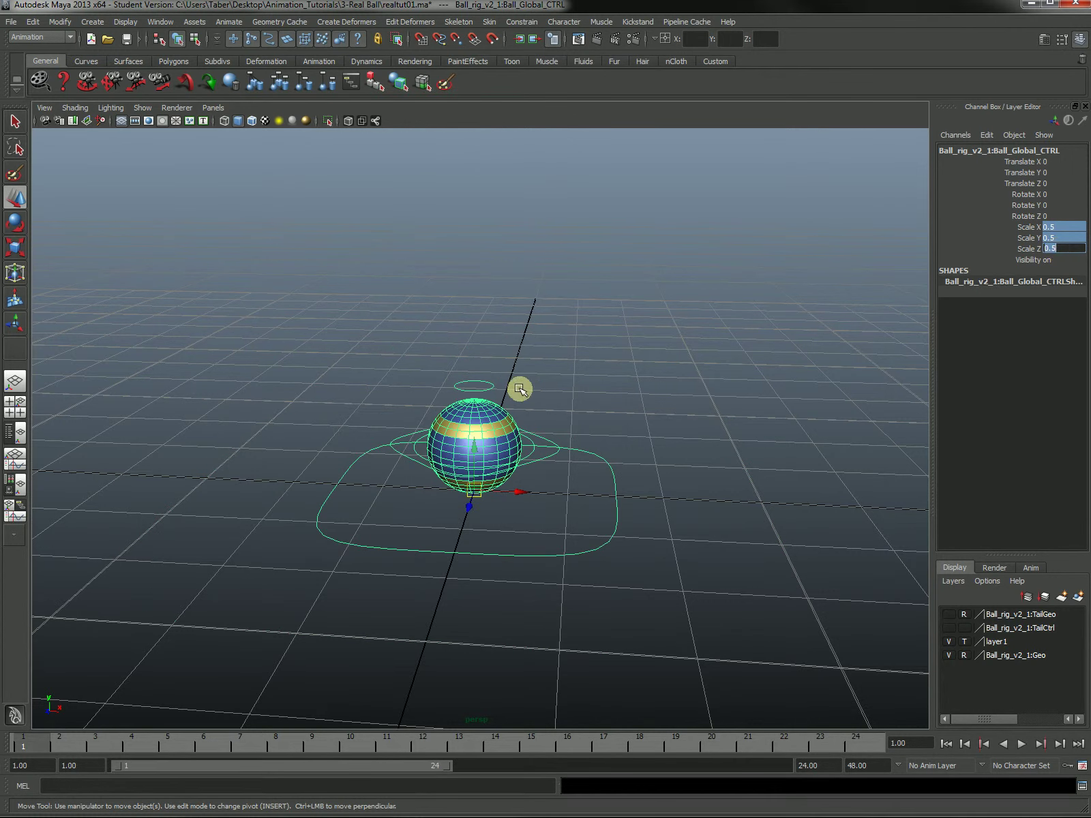
{"action": "left_click", "coordinate": [566, 349]}
Select the ball's Ball_Ctrl, try moving it along the X axis, and undo the move.
{"action": "left_click_drag", "start_coordinate": [521, 514], "coordinate": [548, 567], "text": "alt"}
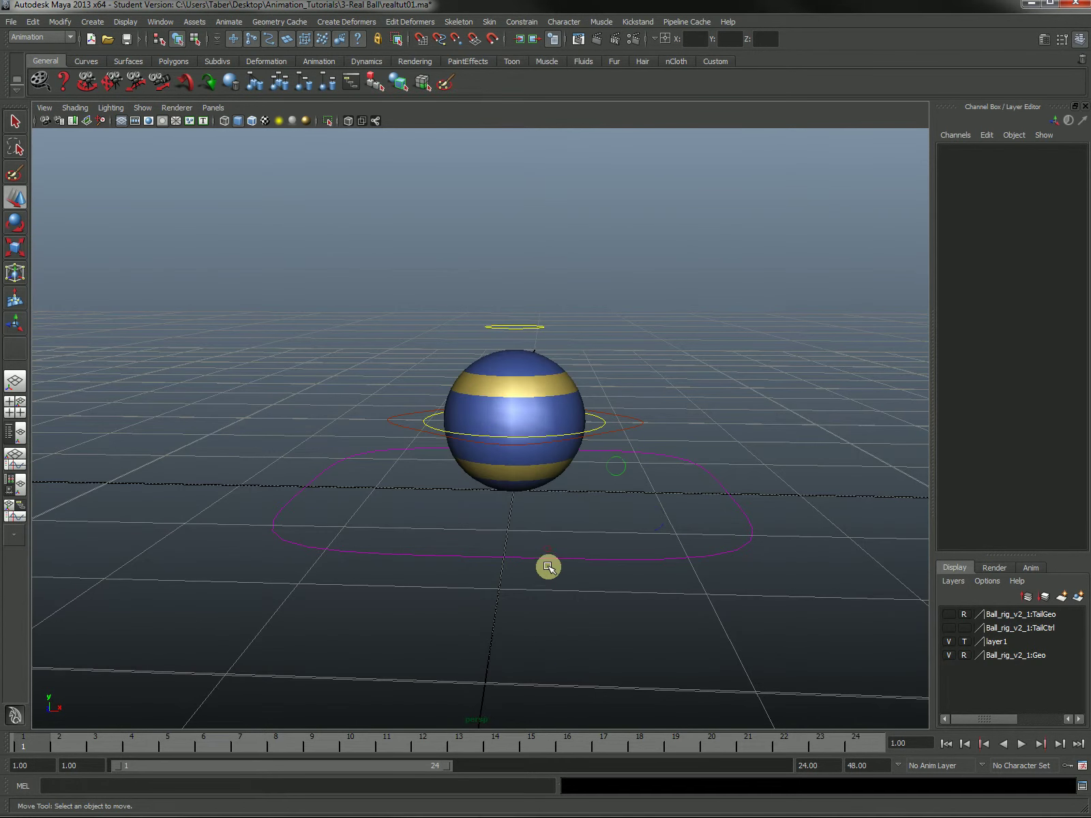
{"action": "left_click", "coordinate": [623, 418]}
{"action": "left_click_drag", "start_coordinate": [555, 431], "coordinate": [626, 488]}
{"action": "key", "text": "z"}
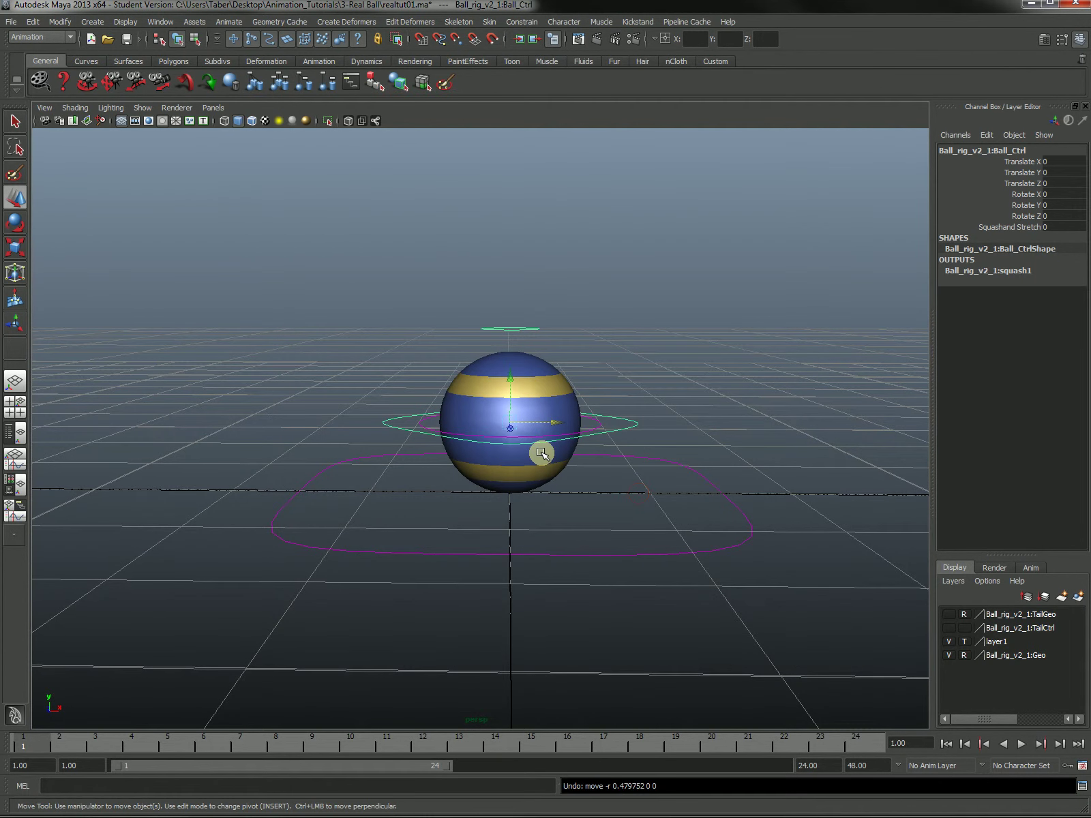
Examine the ball's starting position and the grid space available for its bounce path.
{"action": "scroll", "coordinate": [541, 454], "scroll_direction": "down", "scroll_amount": 5}
{"action": "left_click_drag", "start_coordinate": [539, 460], "coordinate": [533, 474], "text": "alt"}
{"action": "middle_click_drag", "start_coordinate": [532, 429], "coordinate": [572, 610], "text": "alt"}
{"action": "left_click_drag", "start_coordinate": [572, 610], "coordinate": [572, 624], "text": "alt"}
{"action": "middle_click_drag", "start_coordinate": [570, 601], "coordinate": [574, 537], "text": "alt"}
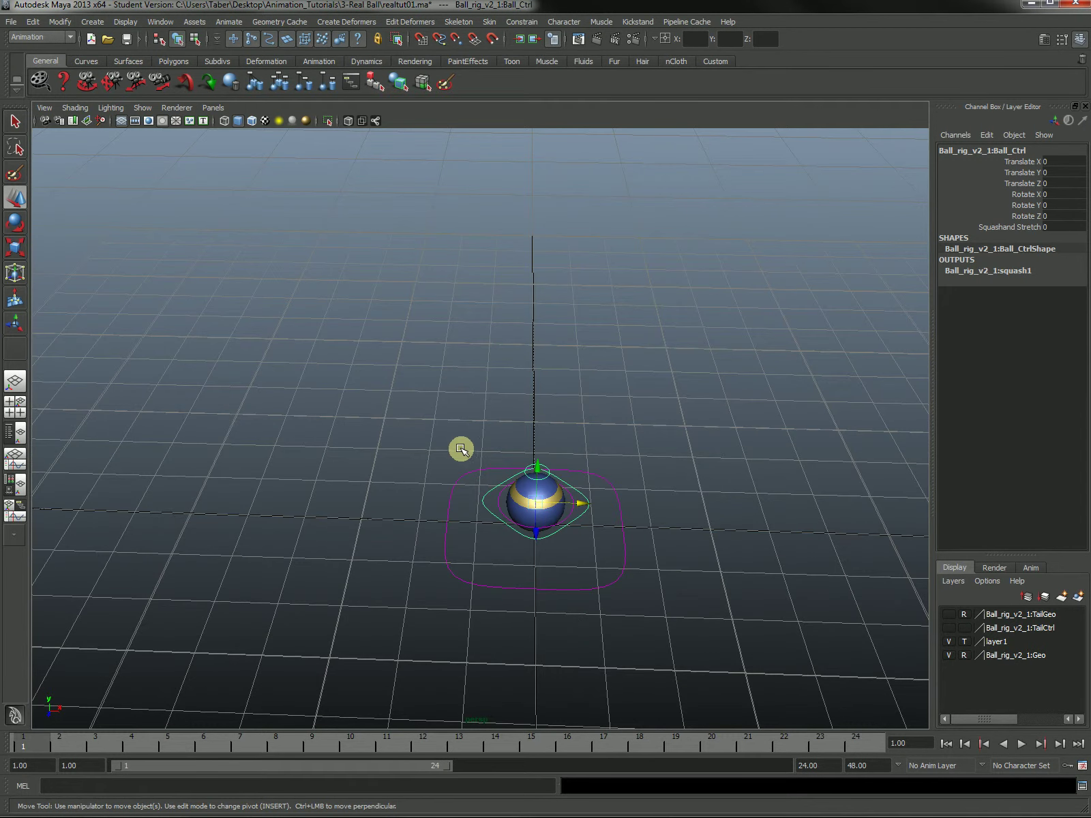
{"action": "middle_click_drag", "start_coordinate": [401, 507], "coordinate": [510, 590], "text": "alt"}
{"action": "left_click_drag", "start_coordinate": [510, 591], "coordinate": [502, 532], "text": "alt"}
{"action": "middle_click_drag", "start_coordinate": [507, 548], "coordinate": [620, 572], "text": "alt"}
{"action": "right_click_drag", "start_coordinate": [589, 575], "coordinate": [321, 556], "text": "alt"}
{"action": "left_click_drag", "start_coordinate": [321, 556], "coordinate": [511, 571], "text": "alt"}
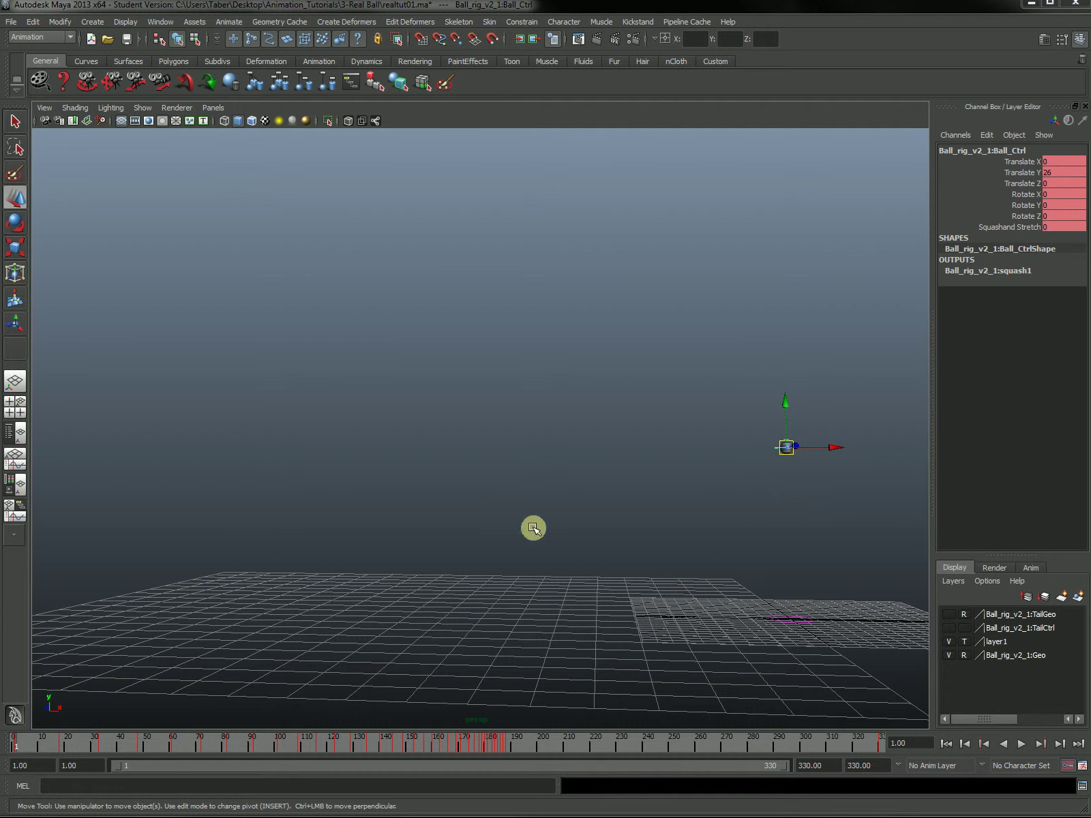
Play back the keyed bounce animation and review it against the timing in tennisball_Chart.jpg.
{"action": "left_click_drag", "start_coordinate": [728, 743], "coordinate": [10, 743]}
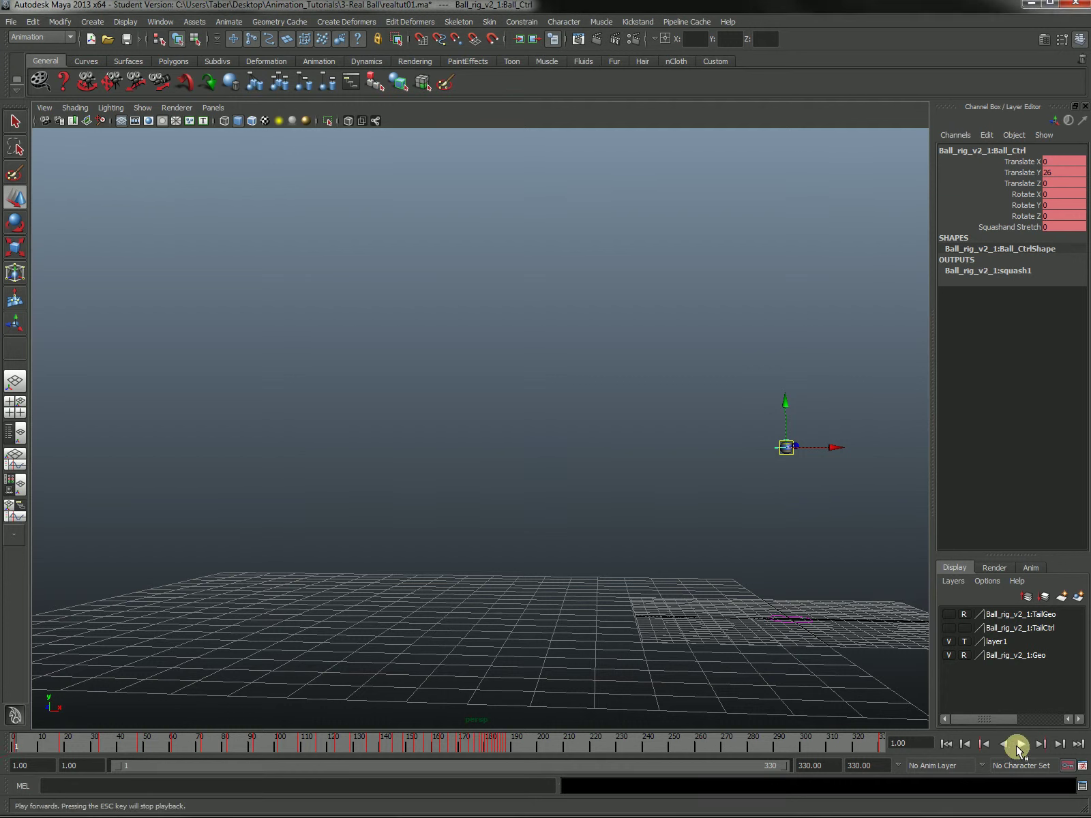
{"action": "left_click", "coordinate": [1021, 743]}
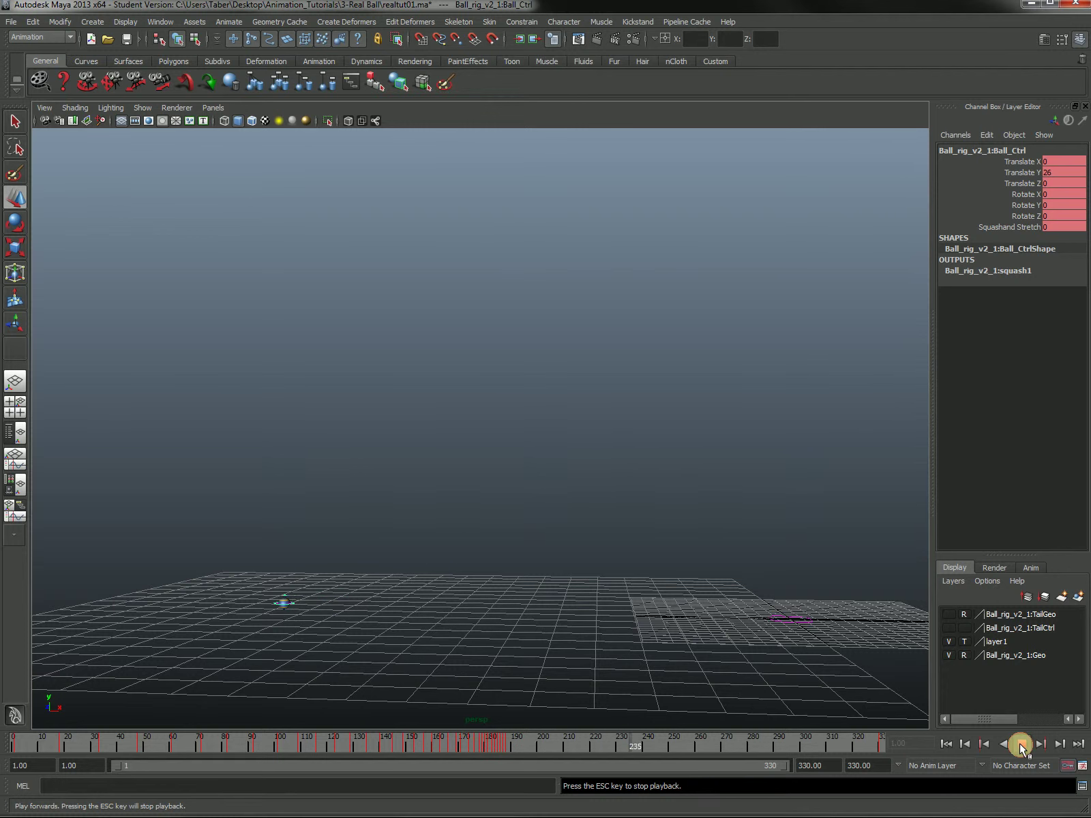
{"action": "left_click", "coordinate": [1021, 744]}
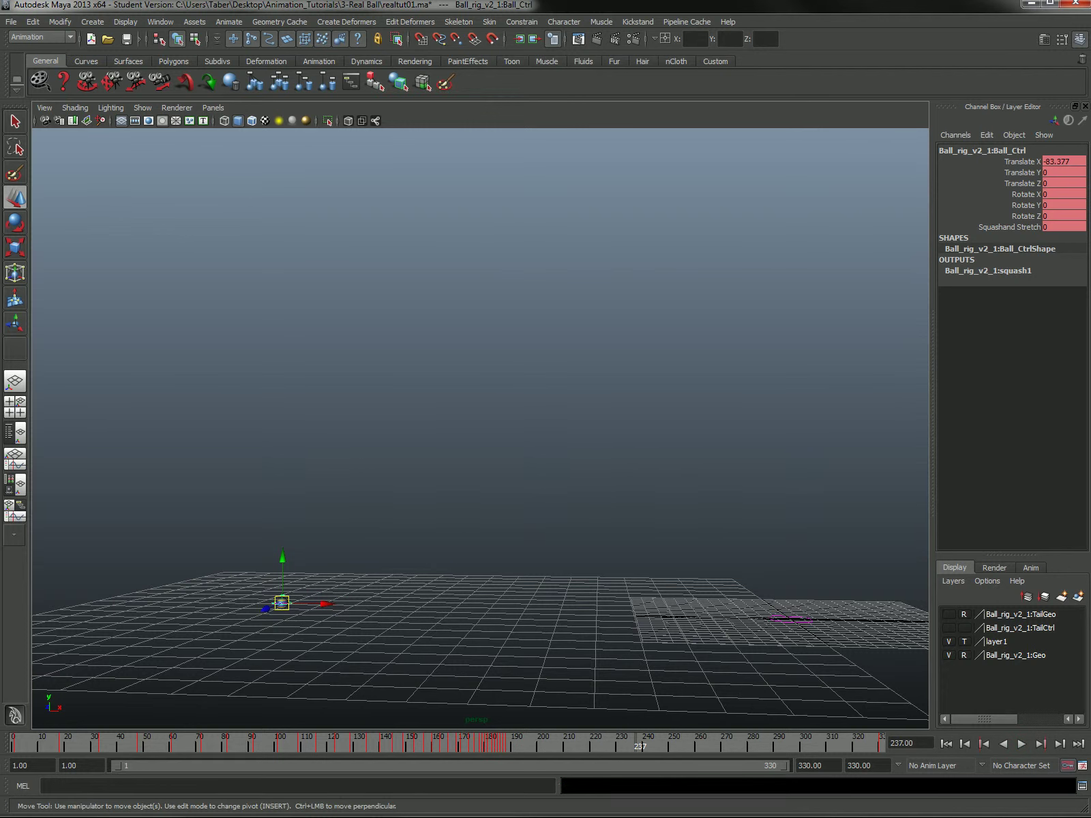
{"action": "left_click_drag", "start_coordinate": [0, 91], "coordinate": [518, 139]}
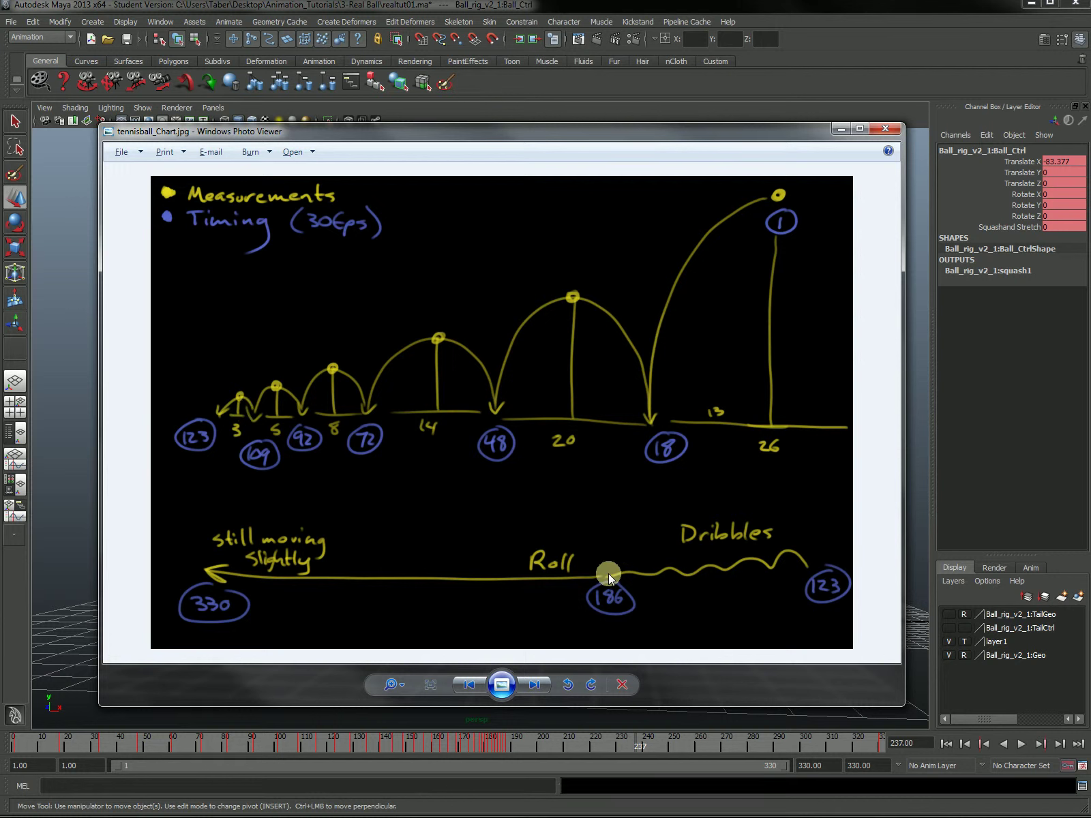
{"action": "left_click_drag", "start_coordinate": [763, 131], "coordinate": [0, 54]}
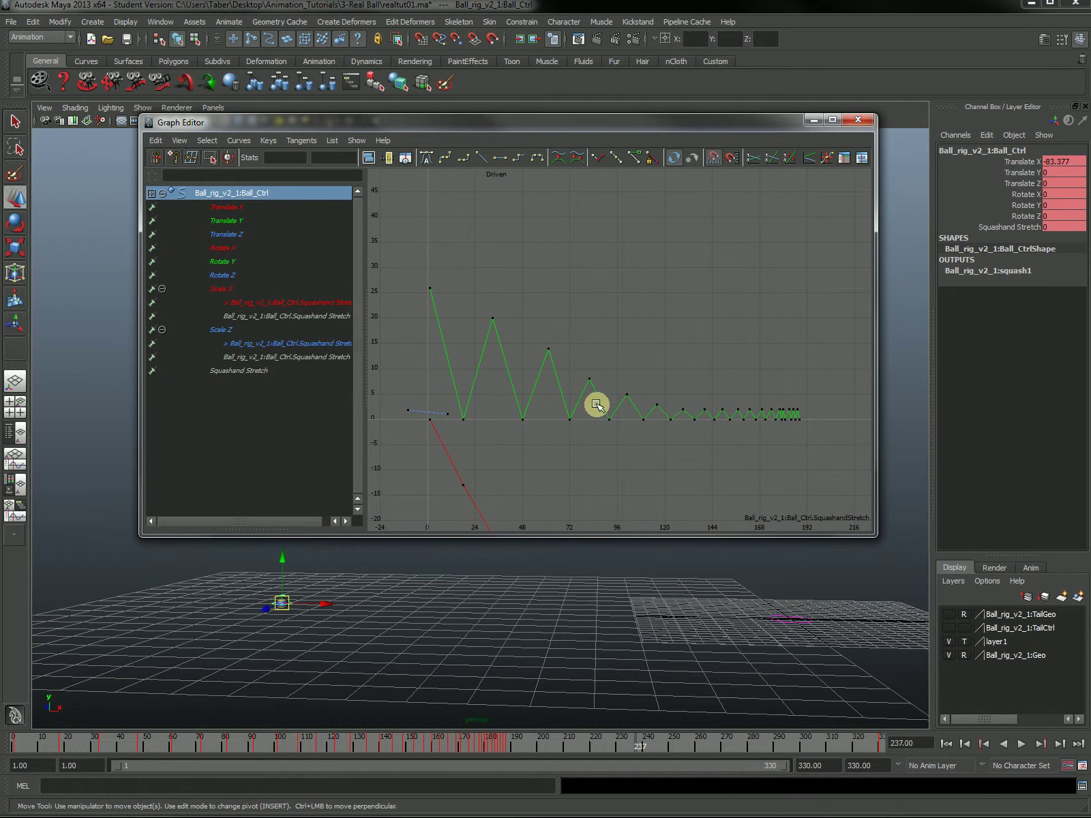
Isolate Ball_Ctrl's Translate Y curve in the Graph Editor and lower the dribble peaks from frame 140 onward to about 1.41.
{"action": "left_click", "coordinate": [230, 220]}
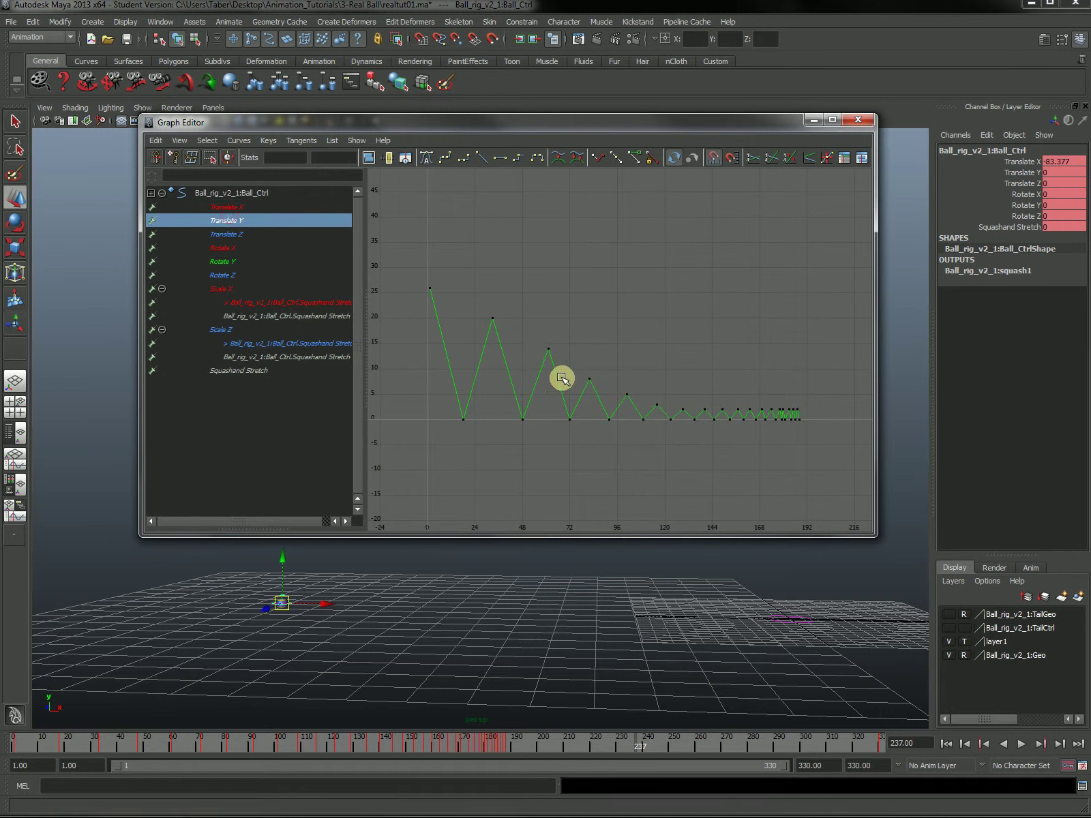
{"action": "key", "text": "f"}
{"action": "middle_click_drag", "start_coordinate": [778, 482], "coordinate": [673, 423], "text": "alt"}
{"action": "right_click_drag", "start_coordinate": [641, 433], "coordinate": [697, 432], "text": "alt"}
{"action": "middle_click_drag", "start_coordinate": [713, 471], "coordinate": [653, 306], "text": "alt"}
{"action": "right_click_drag", "start_coordinate": [726, 375], "coordinate": [707, 375], "text": "alt"}
{"action": "mouse_move", "coordinate": [713, 383]}
{"action": "middle_mouse_down", "text": "alt"}
{"action": "mouse_move", "coordinate": [700, 405]}
{"action": "mouse_move", "coordinate": [709, 413]}
{"action": "middle_mouse_up", "text": "alt"}
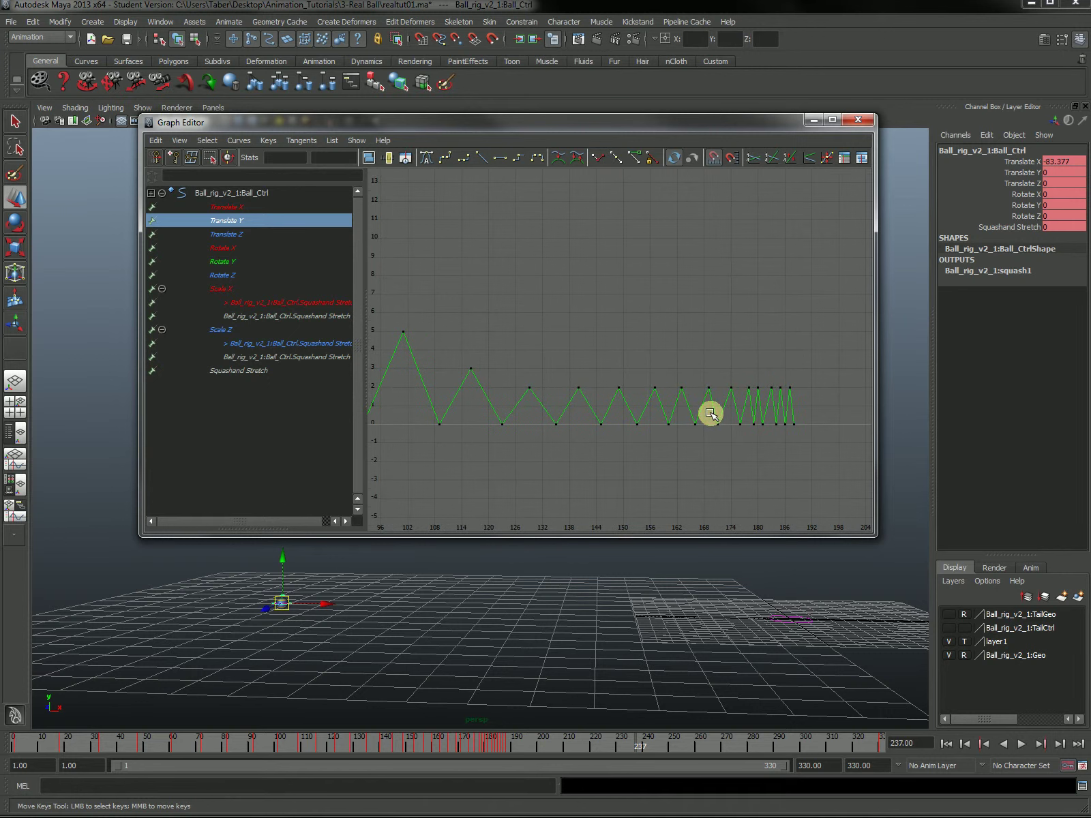
{"action": "left_click_drag", "start_coordinate": [820, 353], "coordinate": [570, 405]}
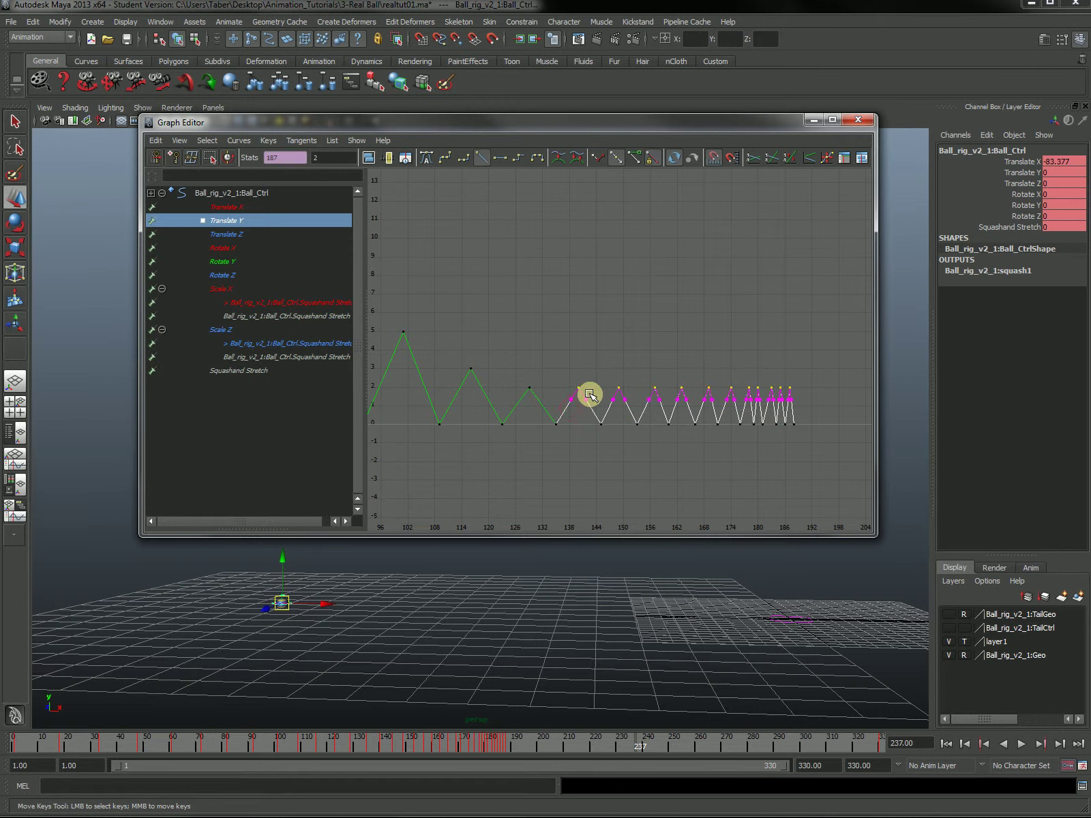
{"action": "middle_click_drag", "start_coordinate": [577, 389], "coordinate": [581, 401]}
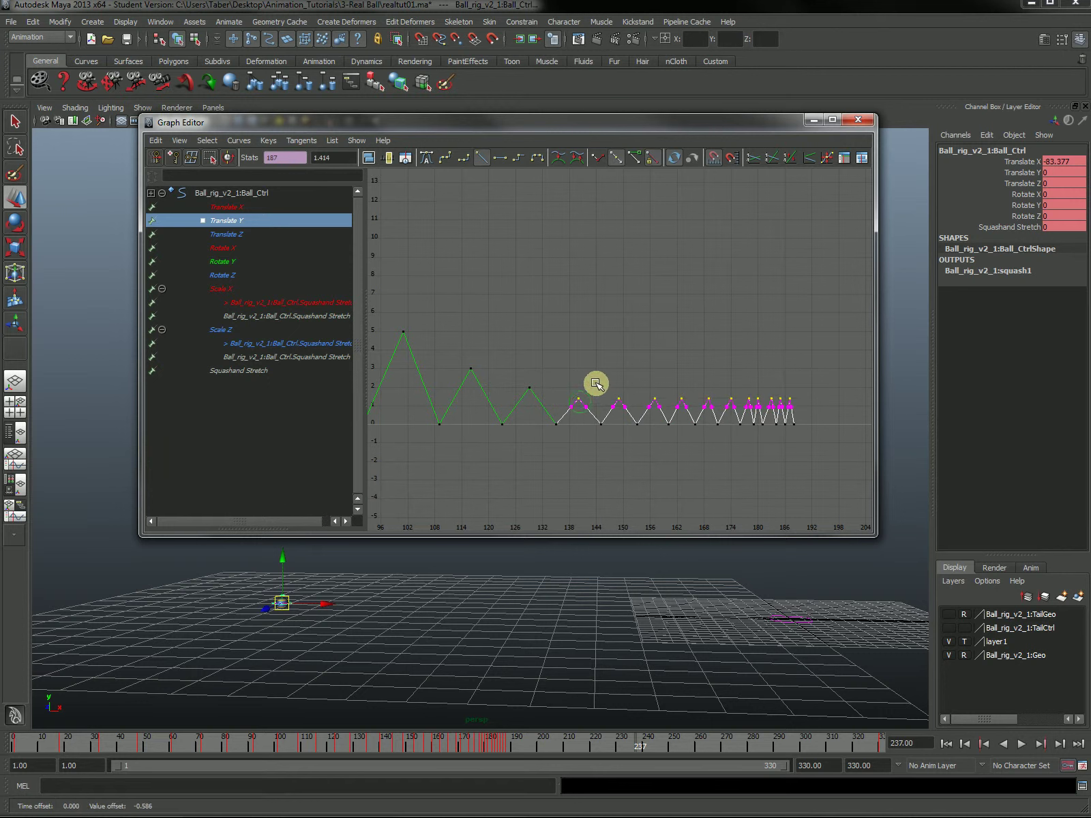
Lower the Translate Y peaks from frame 149 onward to about 1.19, and those from frame 157 onward to about 0.94.
{"action": "left_click_drag", "start_coordinate": [553, 417], "coordinate": [600, 389], "text": "shift"}
{"action": "middle_click_drag", "start_coordinate": [620, 399], "coordinate": [619, 405], "text": "shift"}
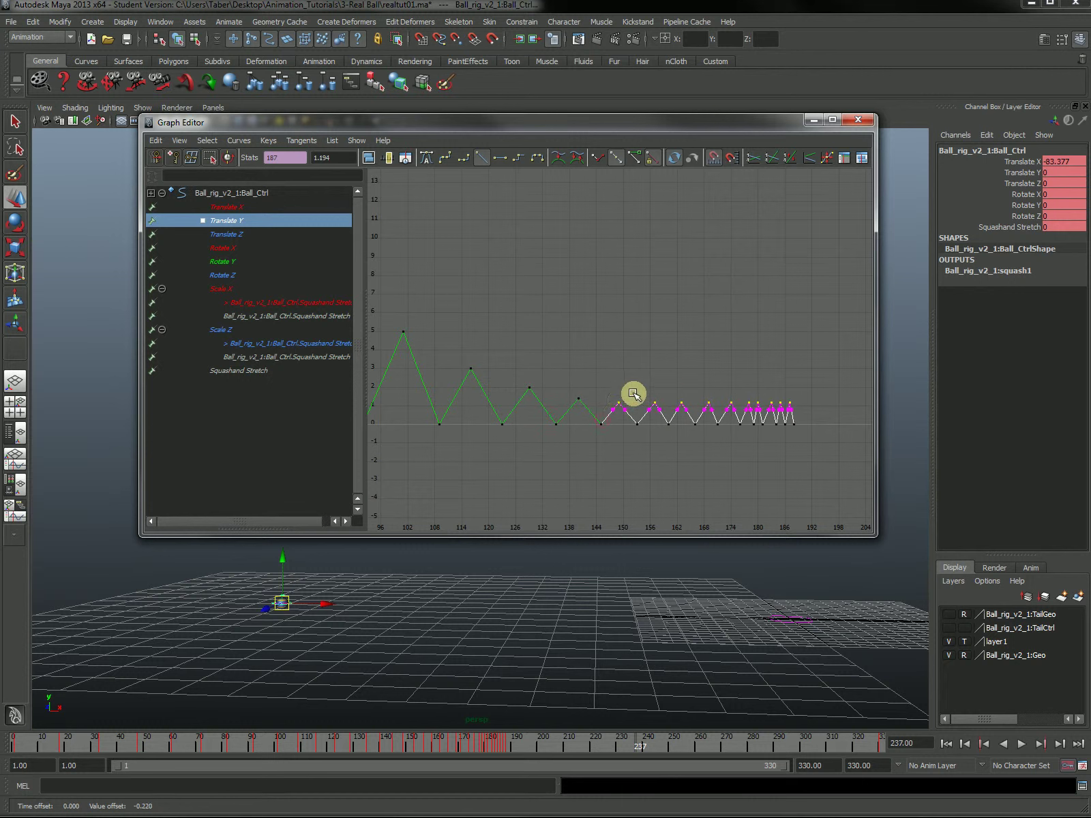
{"action": "left_click_drag", "start_coordinate": [577, 358], "coordinate": [628, 424], "text": "ctrl"}
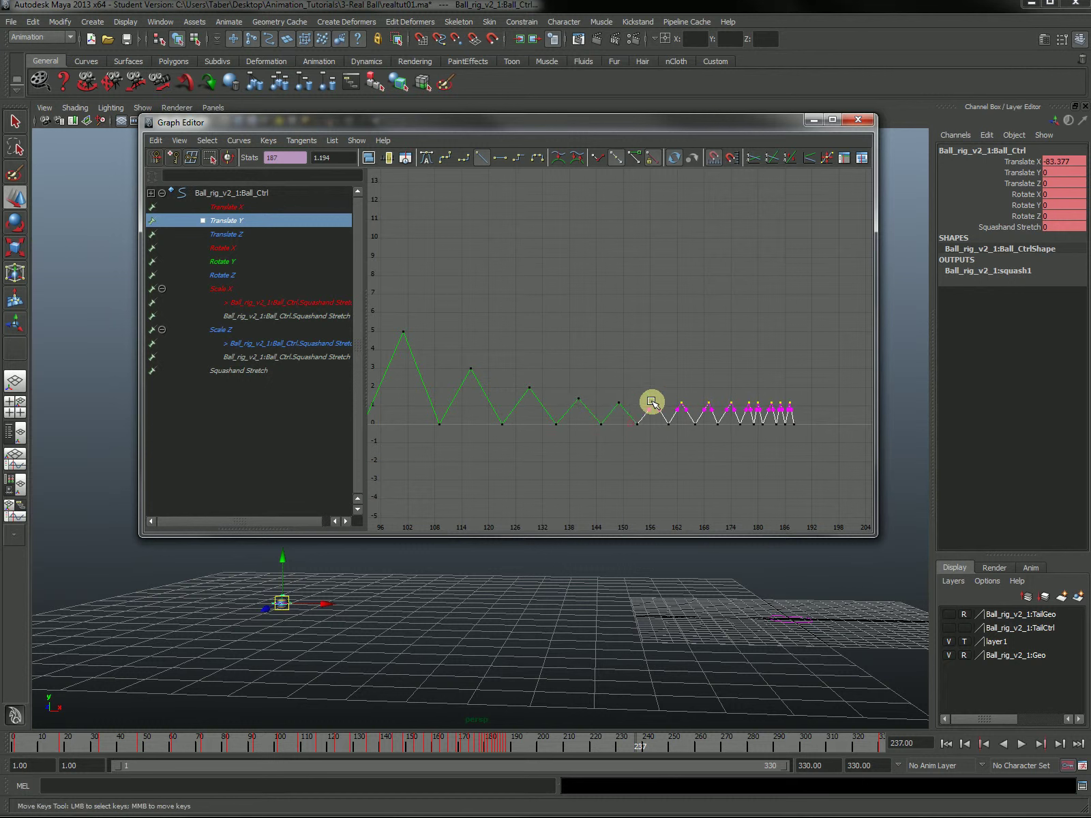
{"action": "middle_click_drag", "start_coordinate": [654, 402], "coordinate": [654, 408]}
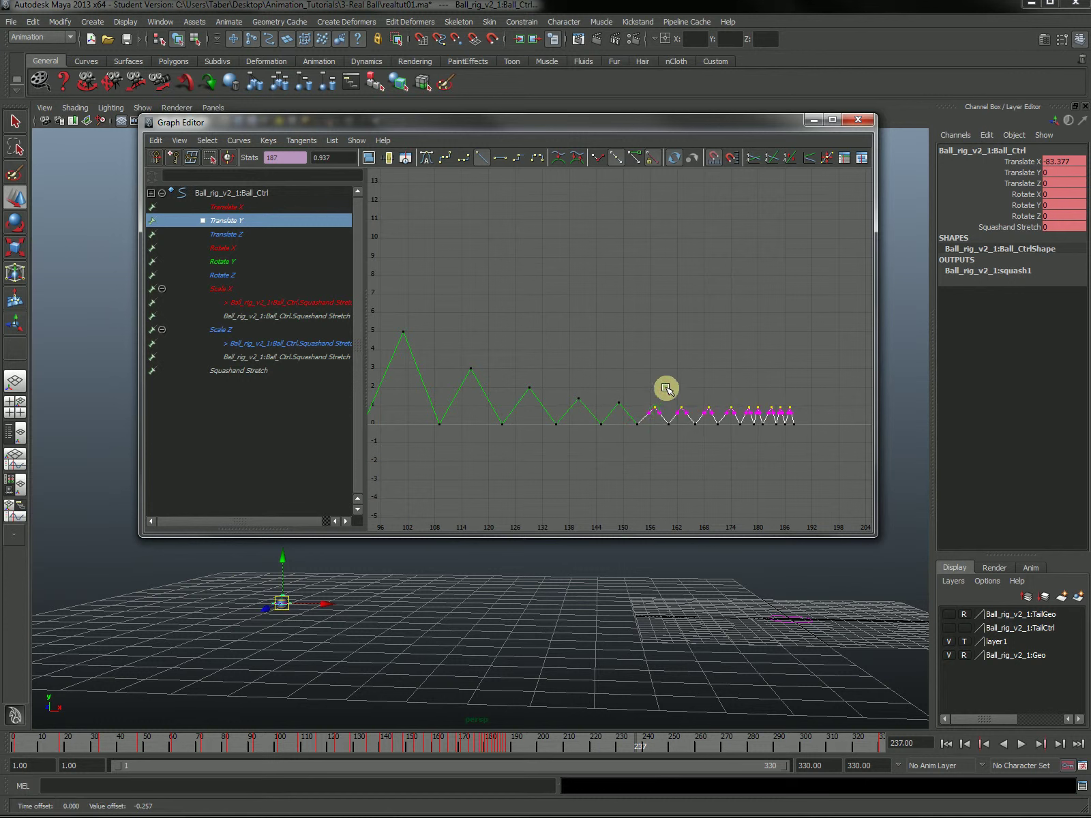
Lower the Translate Y peaks from frame 163 onward to about 0.73, and those from frame 169 onward to about 0.5.
{"action": "left_click_drag", "start_coordinate": [631, 428], "coordinate": [664, 422]}
{"action": "scroll", "coordinate": [724, 455], "scroll_direction": "up", "scroll_amount": 3}
{"action": "middle_click_drag", "start_coordinate": [732, 470], "coordinate": [593, 410], "text": "alt"}
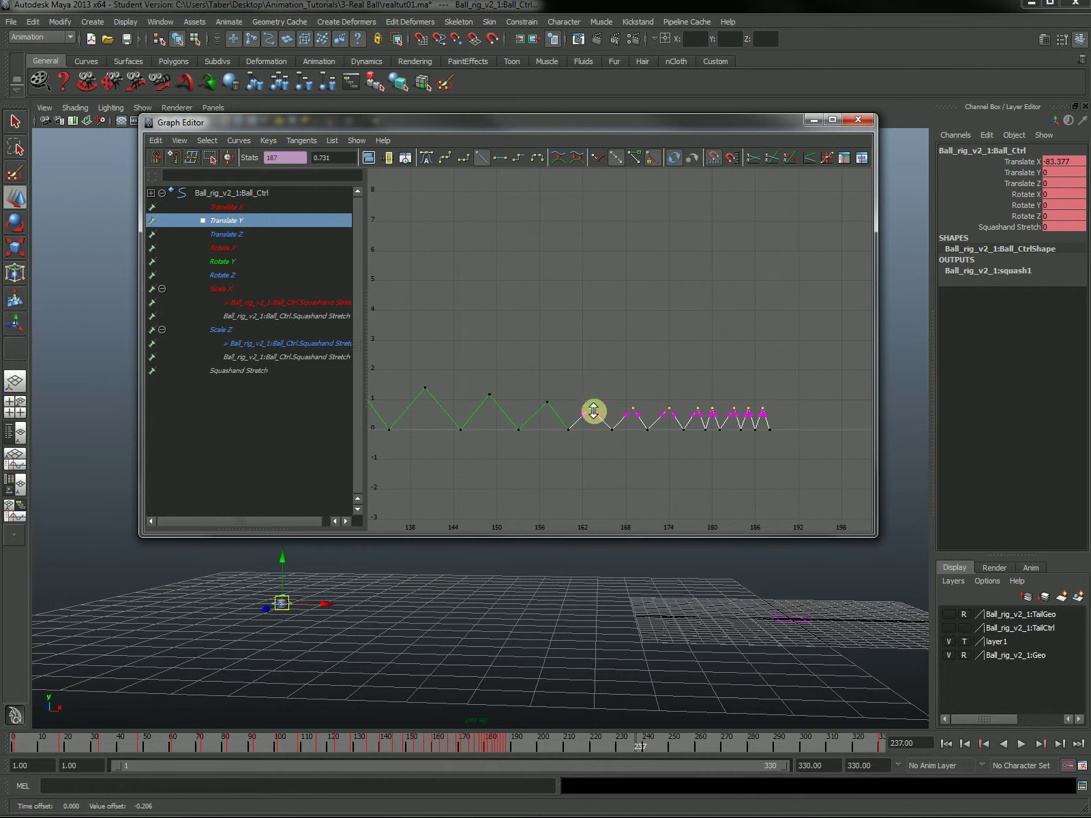
{"action": "left_click_drag", "start_coordinate": [572, 383], "coordinate": [608, 424], "text": "ctrl"}
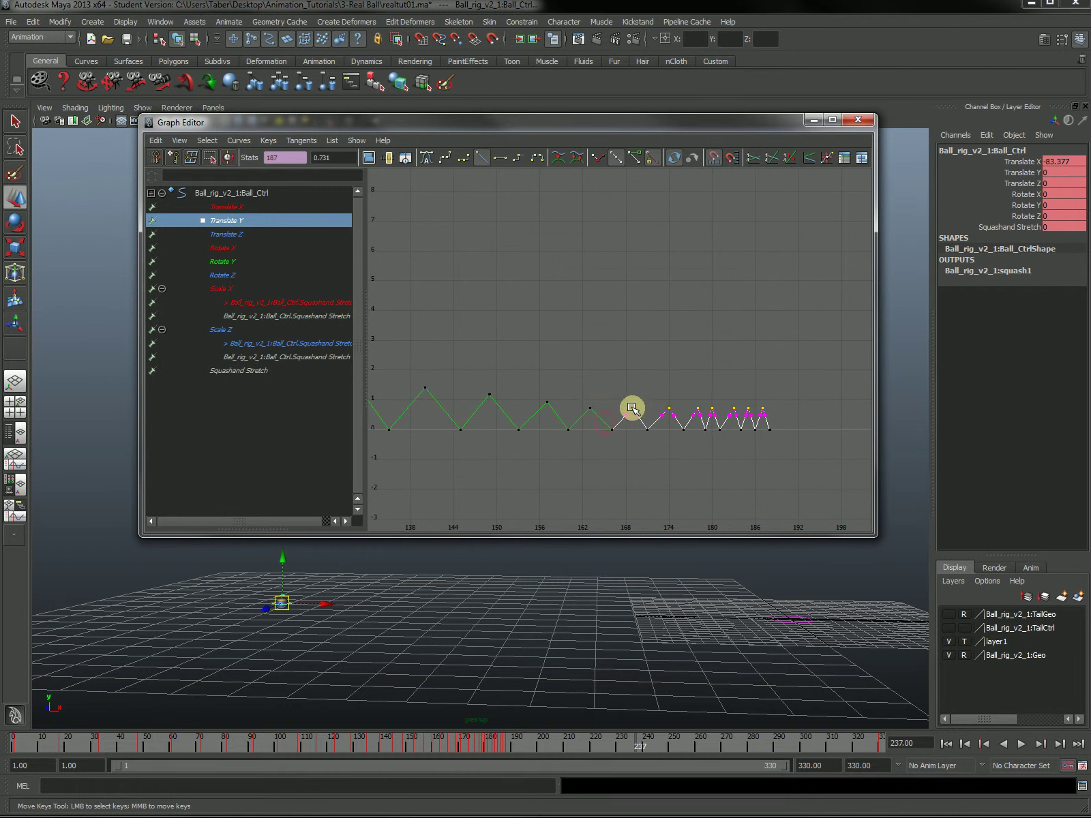
{"action": "middle_click_drag", "start_coordinate": [632, 407], "coordinate": [633, 416]}
Lower the Translate Y peaks from frame 174 onward to about 0.4, and those from frame 178 onward to about 0.28.
{"action": "left_click_drag", "start_coordinate": [620, 397], "coordinate": [647, 419], "text": "ctrl"}
{"action": "middle_click_drag", "start_coordinate": [669, 414], "coordinate": [668, 416]}
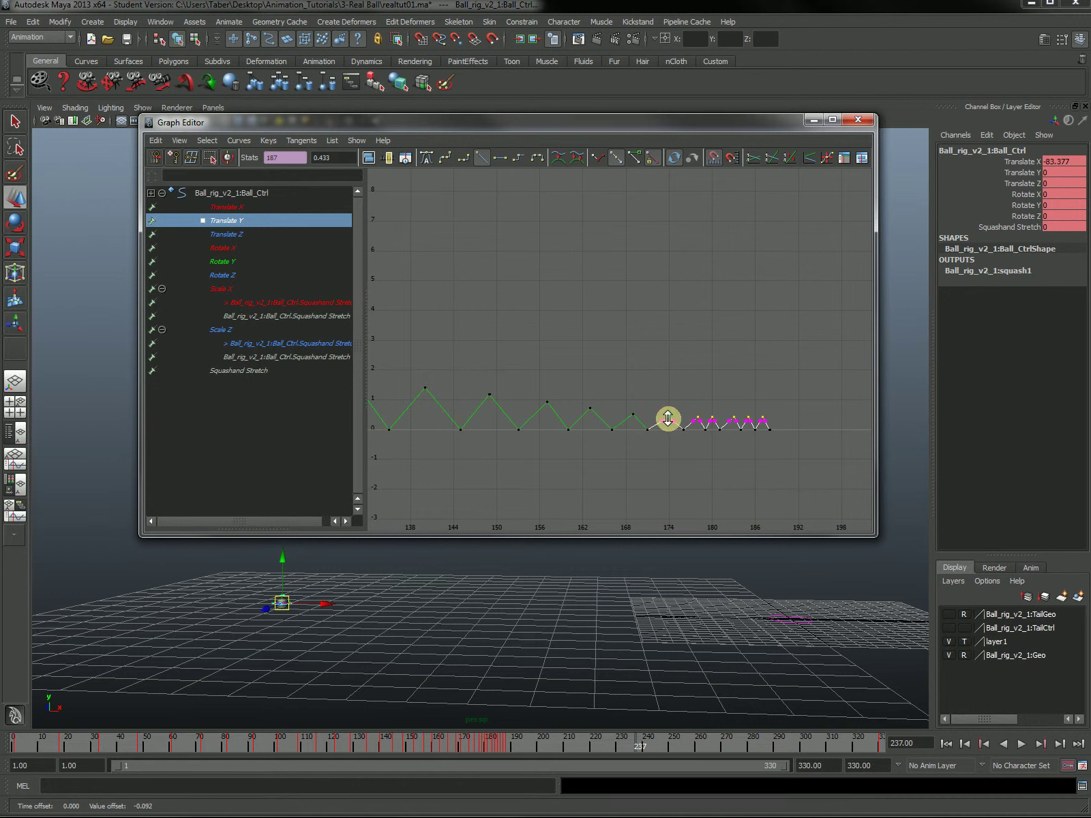
{"action": "left_click_drag", "start_coordinate": [656, 407], "coordinate": [681, 446], "text": "ctrl"}
{"action": "right_click_drag", "start_coordinate": [740, 468], "coordinate": [775, 485], "text": "alt"}
{"action": "middle_click_drag", "start_coordinate": [754, 471], "coordinate": [554, 380], "text": "alt"}
{"action": "scroll", "coordinate": [601, 397], "scroll_direction": "up", "scroll_amount": 2}
{"action": "left_click_drag", "start_coordinate": [532, 358], "coordinate": [568, 399], "text": "ctrl"}
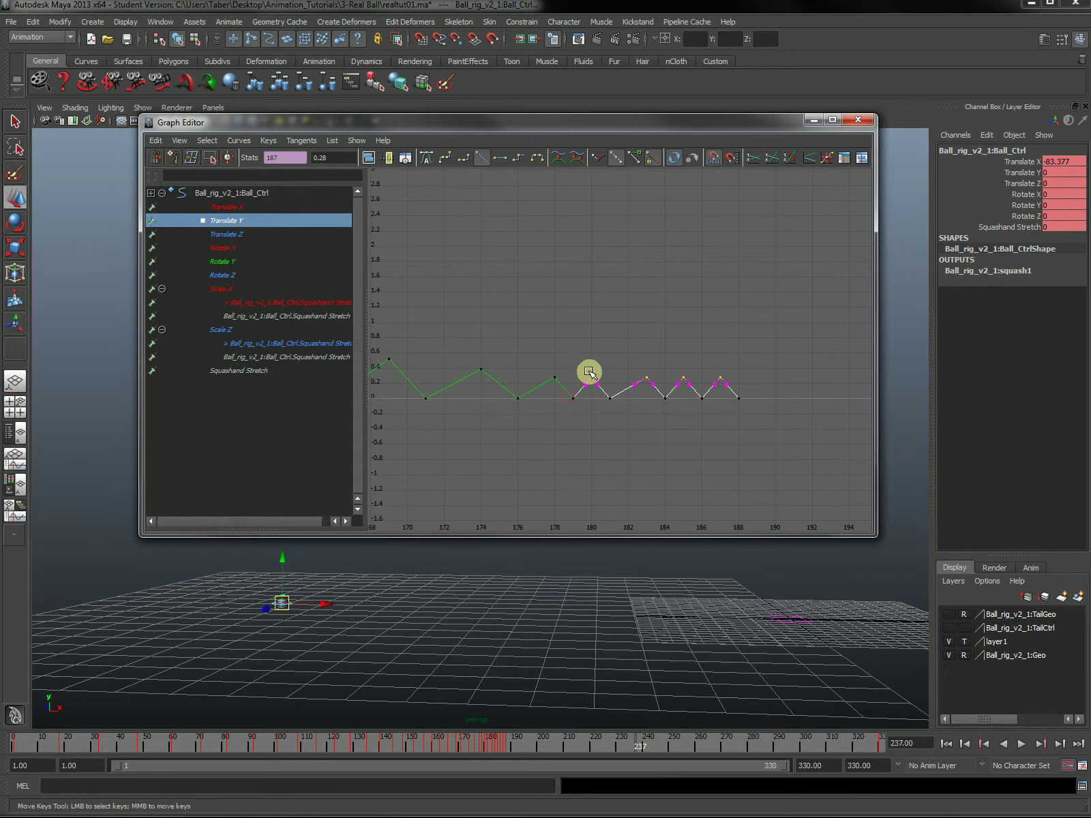
Lower the Translate Y peaks from frame 180 onward to about 0.24, and those from frame 183 onward to about 0.16.
{"action": "middle_click_drag", "start_coordinate": [589, 381], "coordinate": [592, 383]}
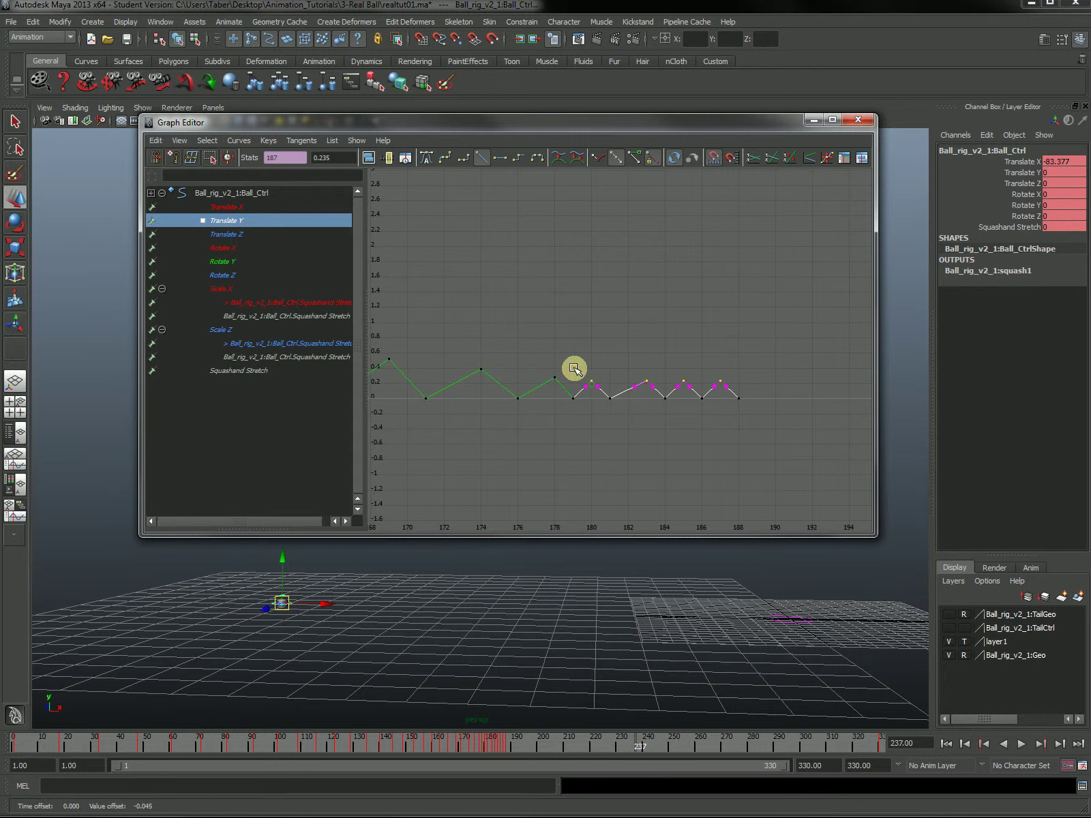
{"action": "left_click_drag", "start_coordinate": [575, 370], "coordinate": [617, 407], "text": "ctrl"}
{"action": "middle_click_drag", "start_coordinate": [647, 382], "coordinate": [646, 388]}
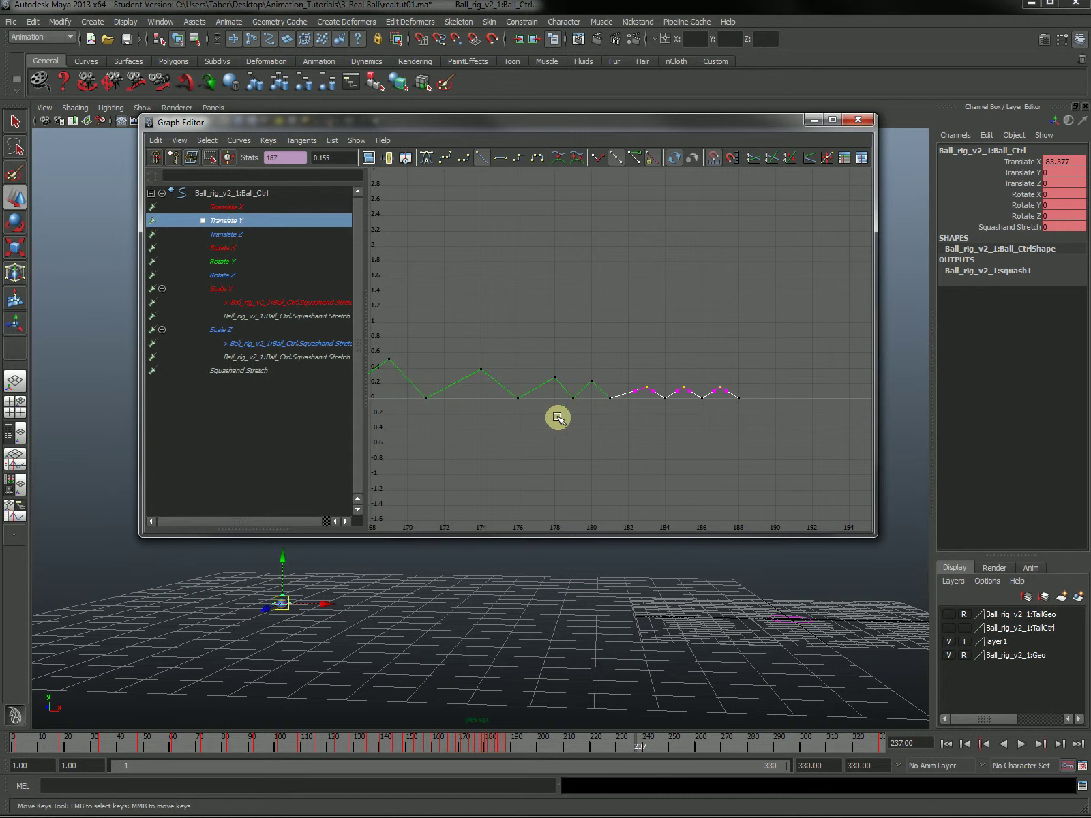
Lower the Translate Y peaks from frame 185 onward to about 0.1, and the frame 187 peak to about 0.06.
{"action": "left_click_drag", "start_coordinate": [609, 352], "coordinate": [664, 426]}
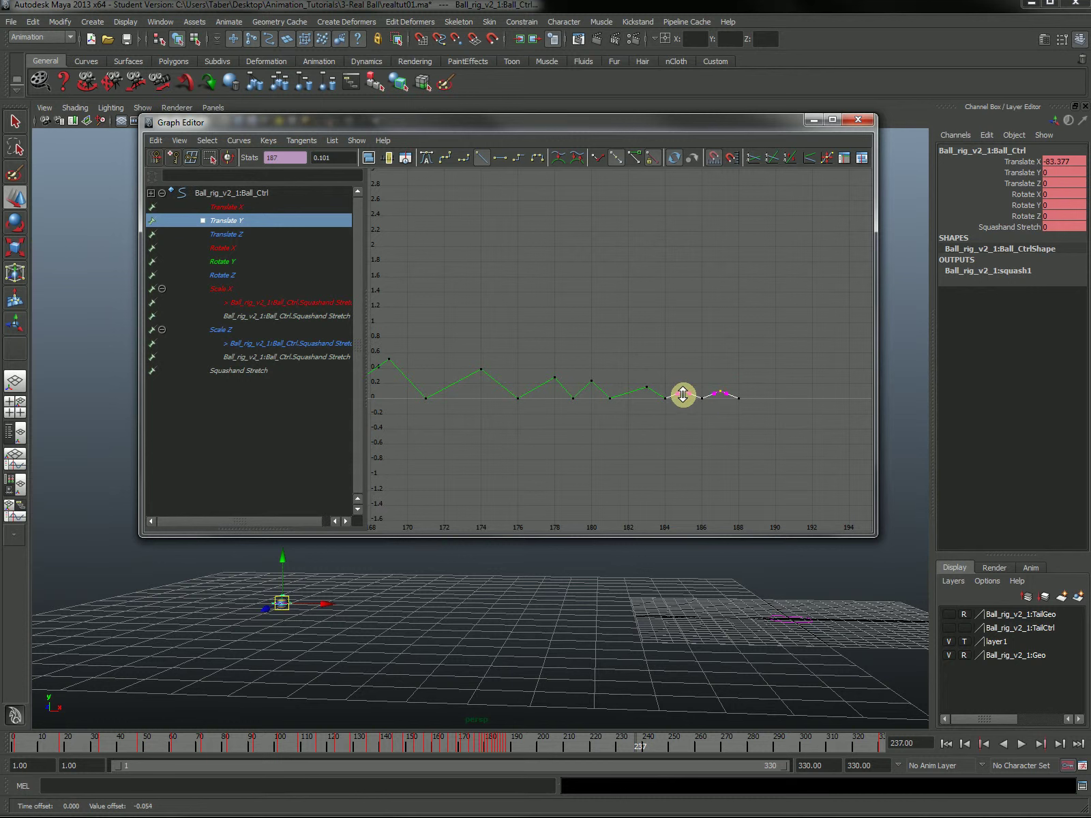
{"action": "left_click", "coordinate": [706, 420]}
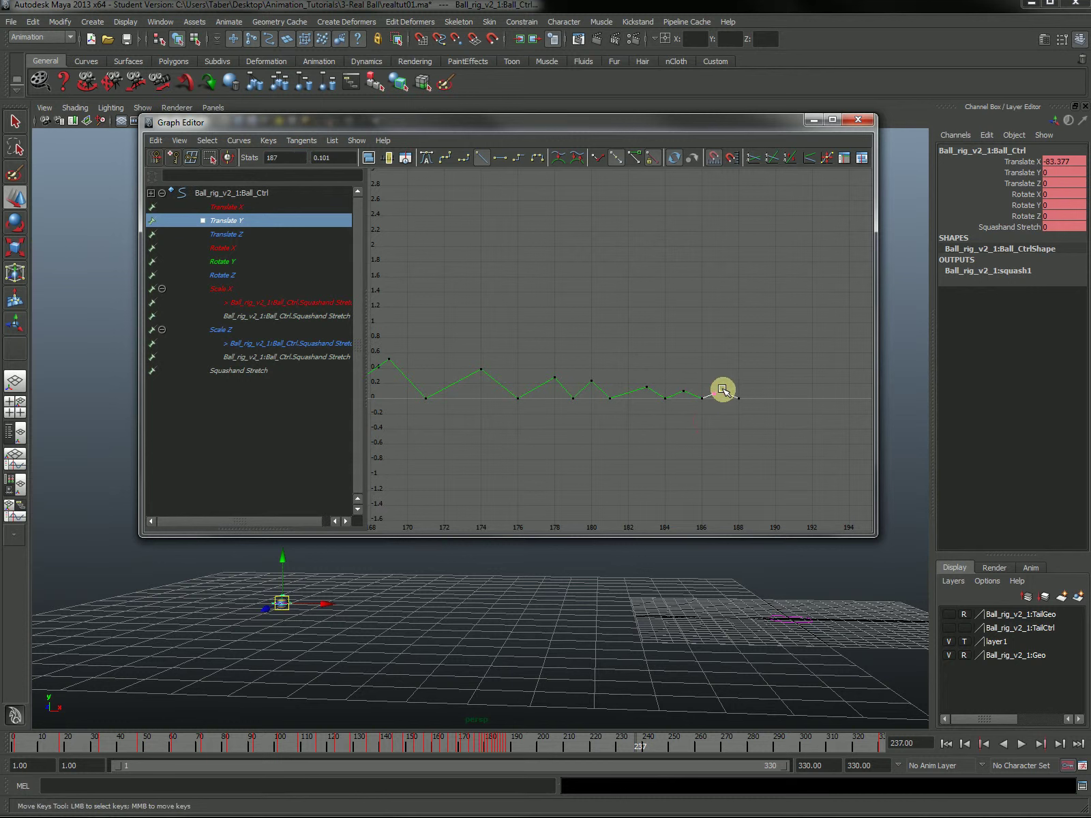
{"action": "middle_click_drag", "start_coordinate": [722, 389], "coordinate": [722, 391]}
Examine the full Translate Y curve to judge how evenly the bounce heights decay up to the last dribbles.
{"action": "right_click_drag", "start_coordinate": [718, 394], "coordinate": [589, 384], "text": "alt"}
{"action": "middle_click_drag", "start_coordinate": [558, 375], "coordinate": [776, 452], "text": "alt"}
{"action": "right_click_drag", "start_coordinate": [767, 446], "coordinate": [701, 441], "text": "alt"}
{"action": "middle_click_drag", "start_coordinate": [674, 407], "coordinate": [672, 440], "text": "alt"}
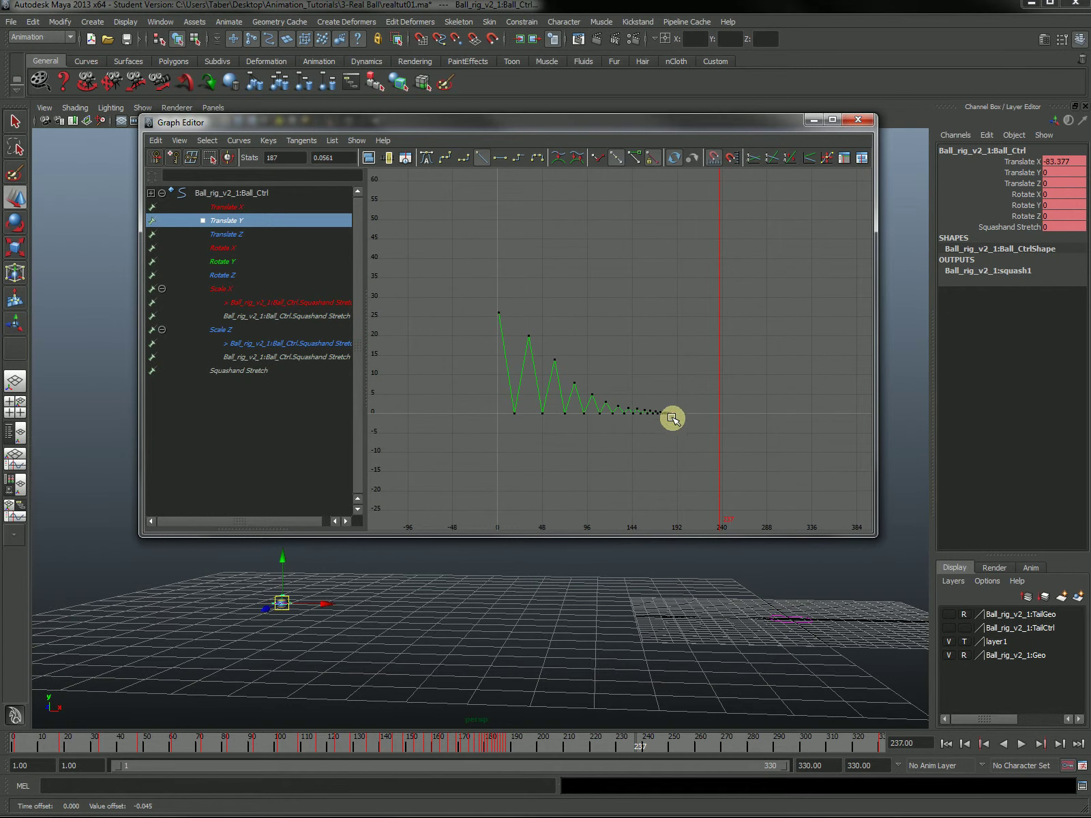
{"action": "right_click_drag", "start_coordinate": [672, 418], "coordinate": [660, 327], "text": "alt"}
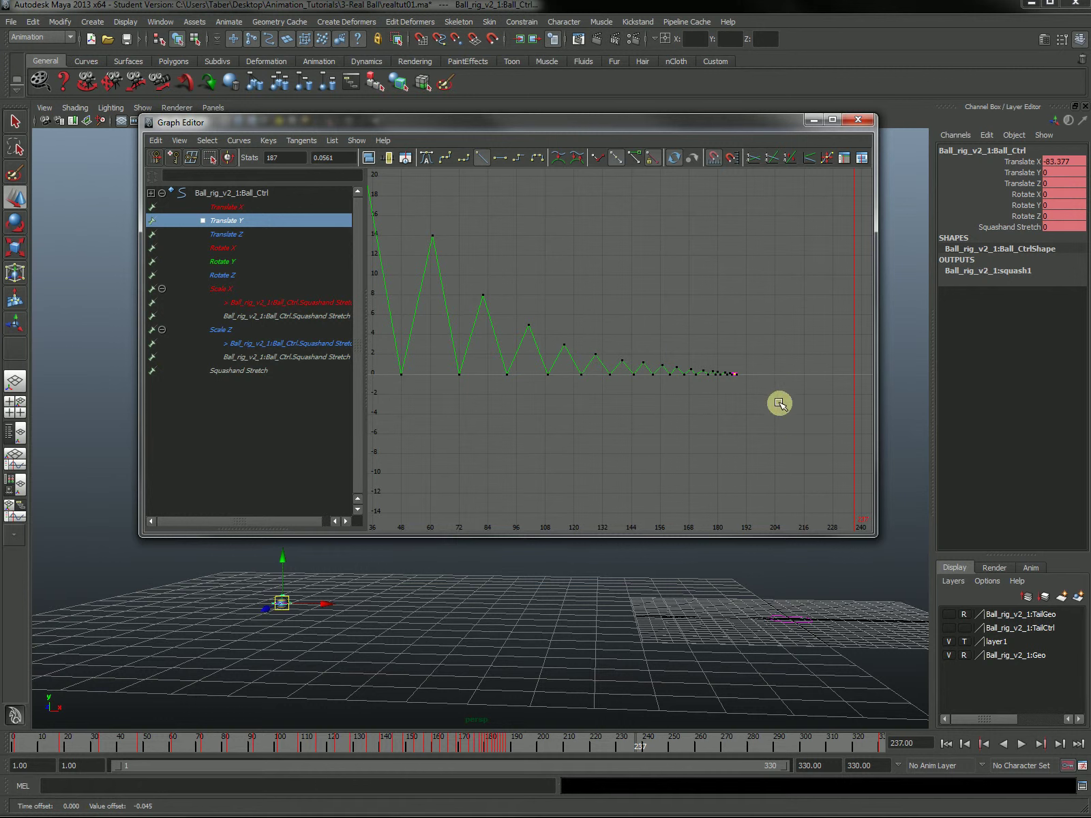
{"action": "middle_click_drag", "start_coordinate": [775, 403], "coordinate": [645, 351], "text": "alt"}
{"action": "right_click_drag", "start_coordinate": [607, 354], "coordinate": [651, 350], "text": "alt"}
{"action": "middle_click_drag", "start_coordinate": [650, 323], "coordinate": [608, 390], "text": "alt"}
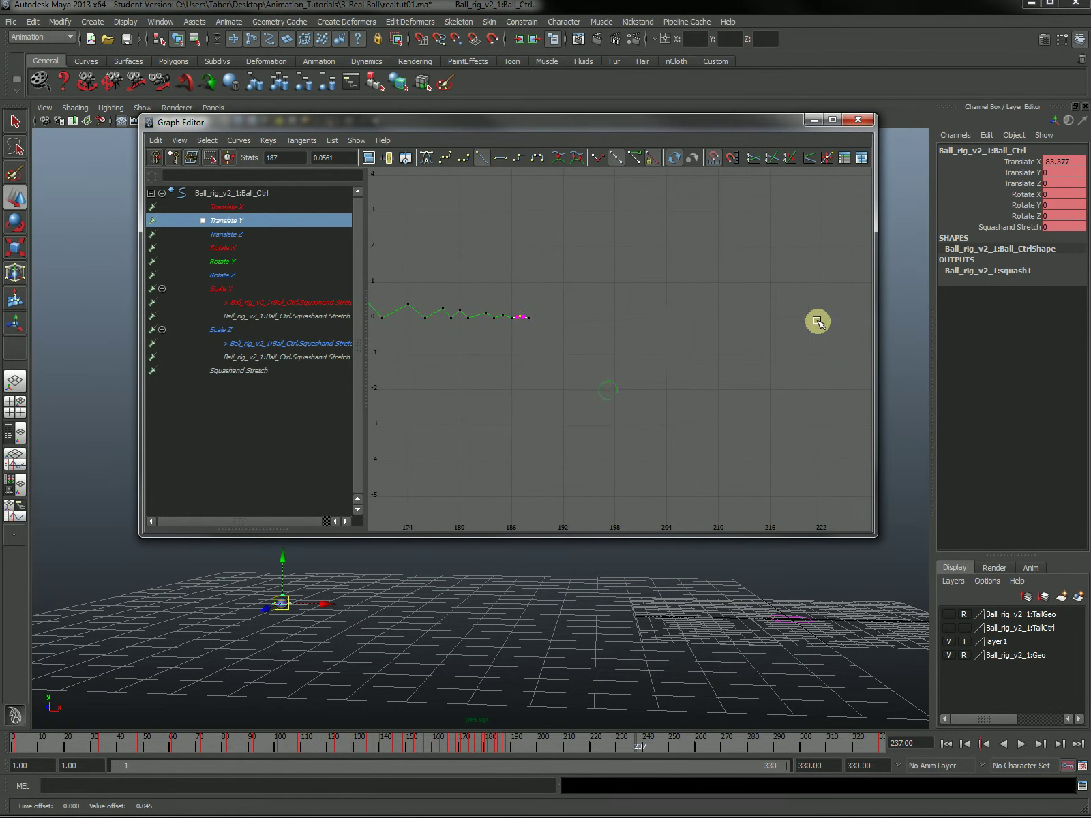
{"action": "right_click_drag", "start_coordinate": [565, 358], "coordinate": [714, 452], "text": "alt"}
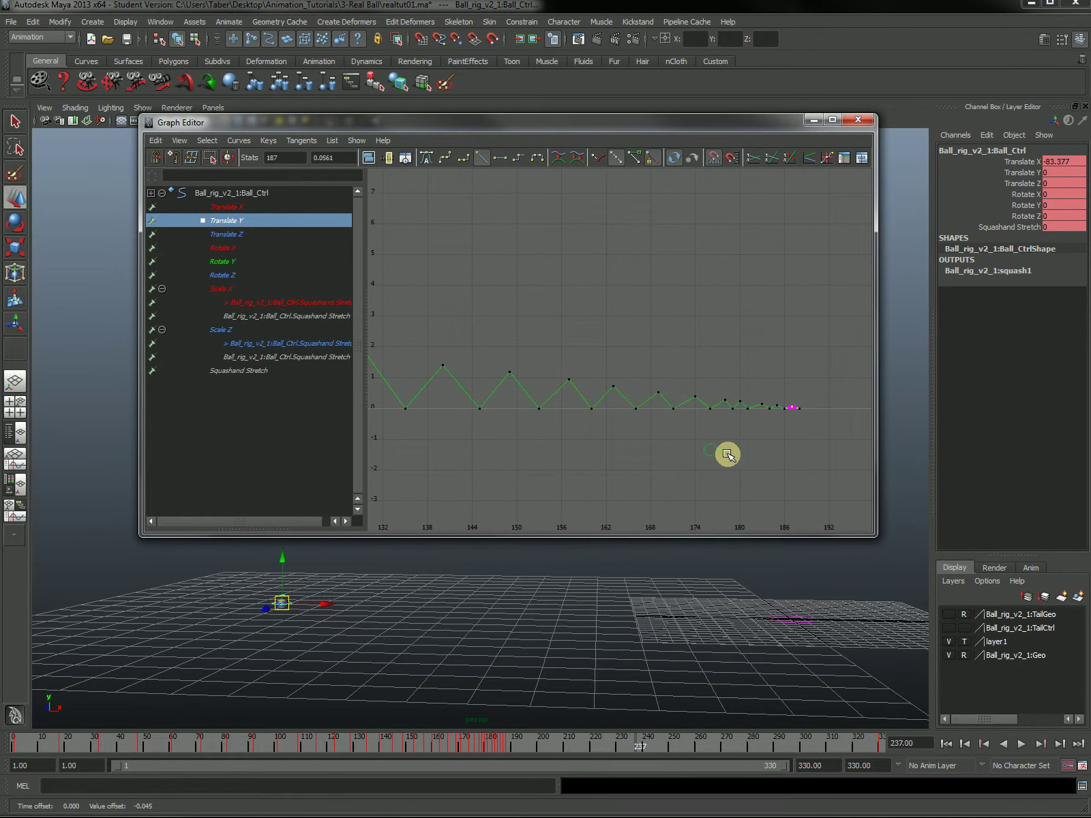
{"action": "scroll", "coordinate": [673, 450], "scroll_direction": "down", "scroll_amount": 3}
{"action": "middle_click_drag", "start_coordinate": [599, 415], "coordinate": [640, 456], "text": "alt"}
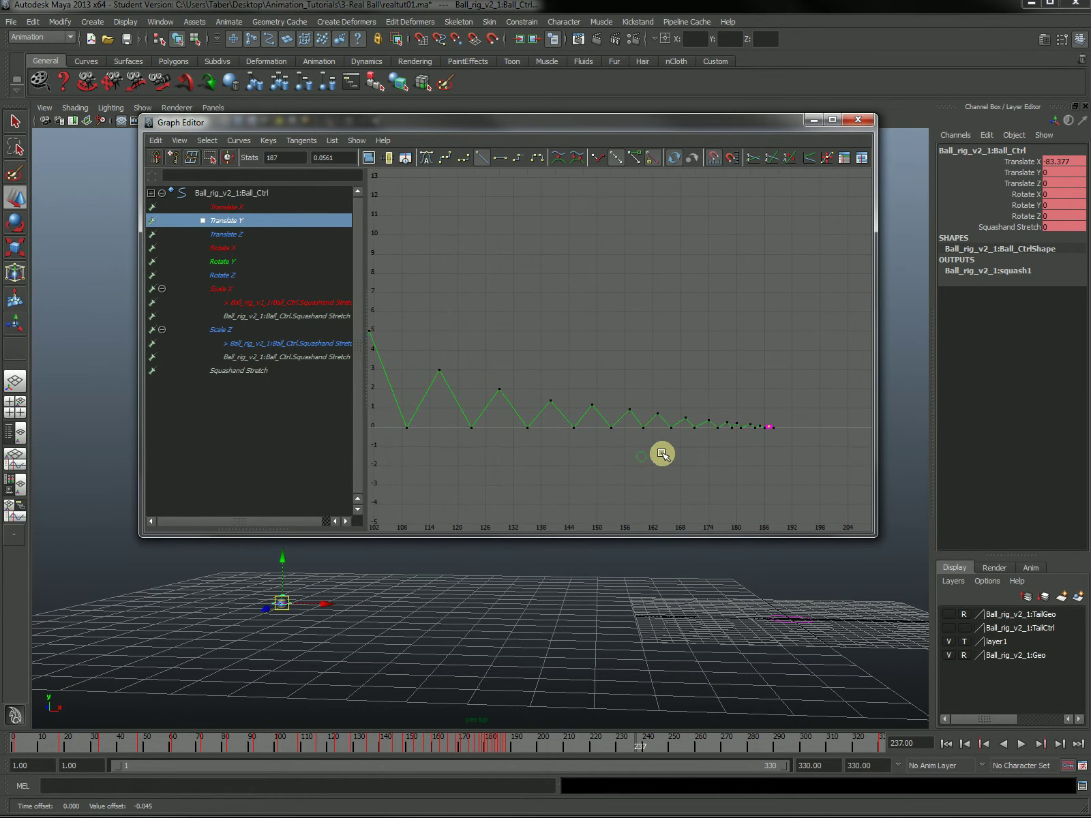
{"action": "right_click_drag", "start_coordinate": [661, 455], "coordinate": [609, 453], "text": "alt"}
{"action": "middle_click_drag", "start_coordinate": [609, 453], "coordinate": [767, 507], "text": "alt"}
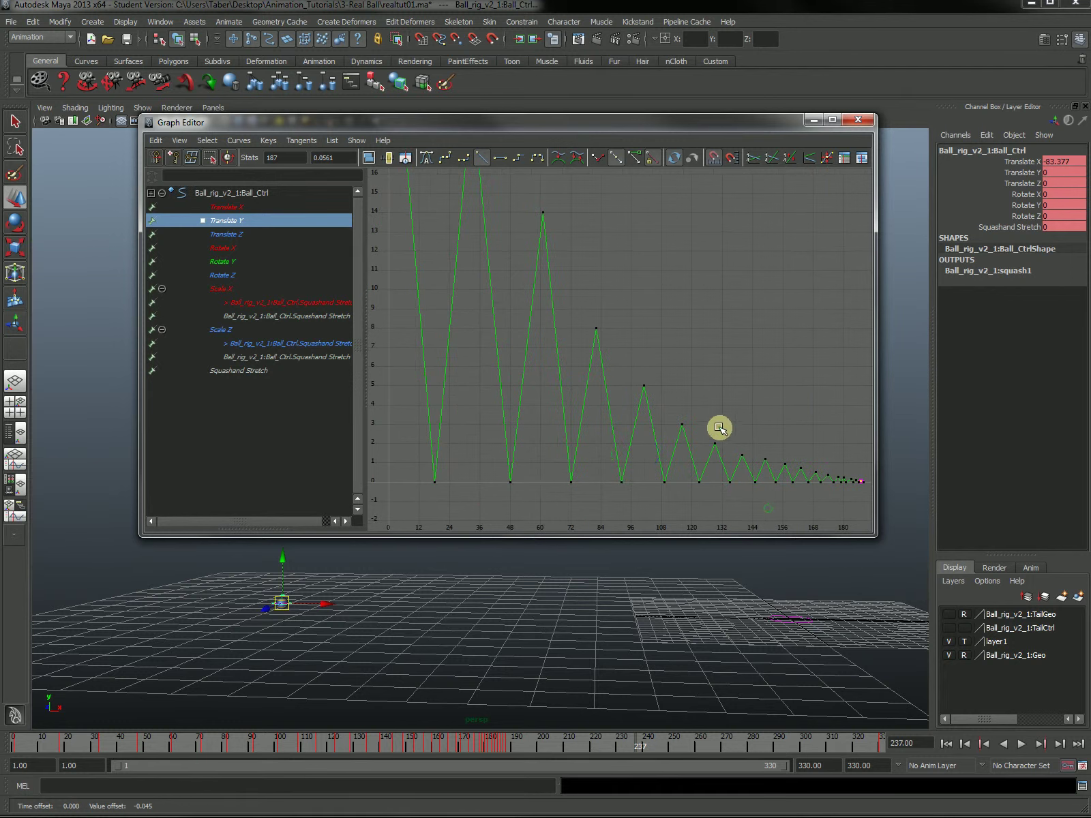
{"action": "right_click_drag", "start_coordinate": [719, 428], "coordinate": [648, 431], "text": "alt"}
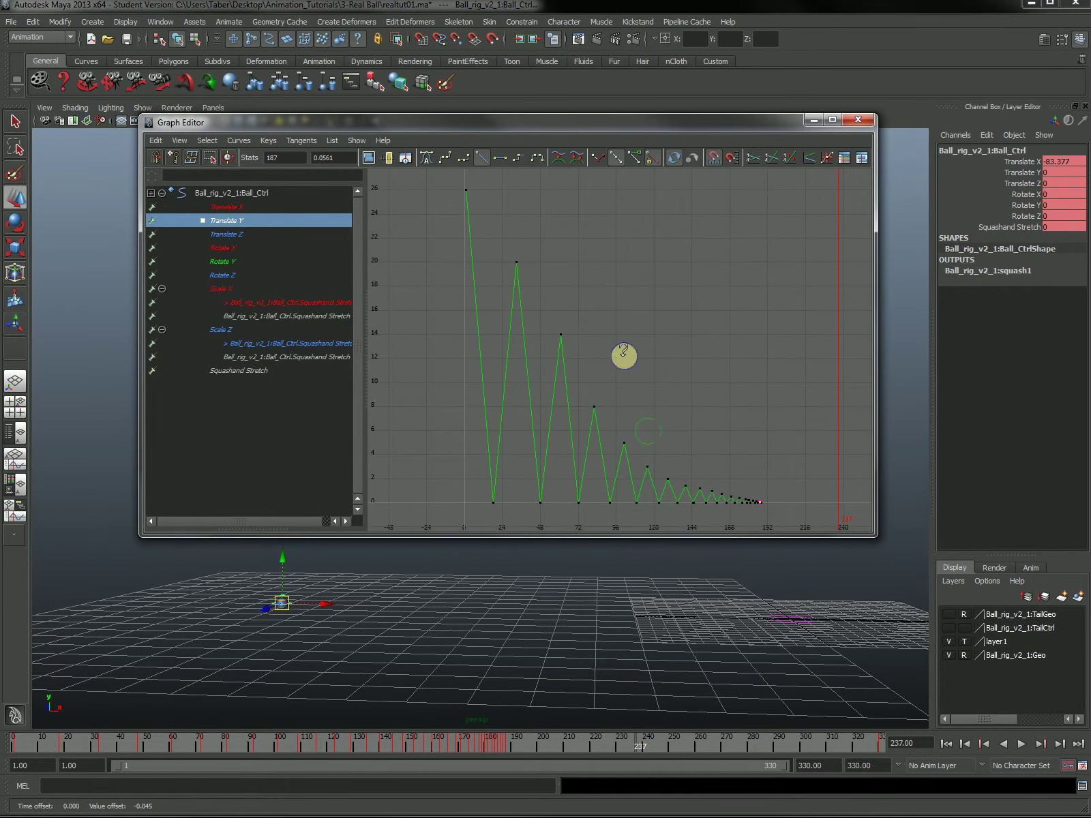
Lower the Translate Y peak at frame 33 to about 19, frame 61 to about 12.37 and frame 82 to about 7.37.
{"action": "right_click_drag", "start_coordinate": [624, 355], "coordinate": [658, 345], "text": "alt"}
{"action": "middle_click_drag", "start_coordinate": [642, 335], "coordinate": [637, 365], "text": "alt"}
{"action": "right_click_drag", "start_coordinate": [640, 424], "coordinate": [601, 456], "text": "alt"}
{"action": "middle_click_drag", "start_coordinate": [601, 456], "coordinate": [582, 371], "text": "alt"}
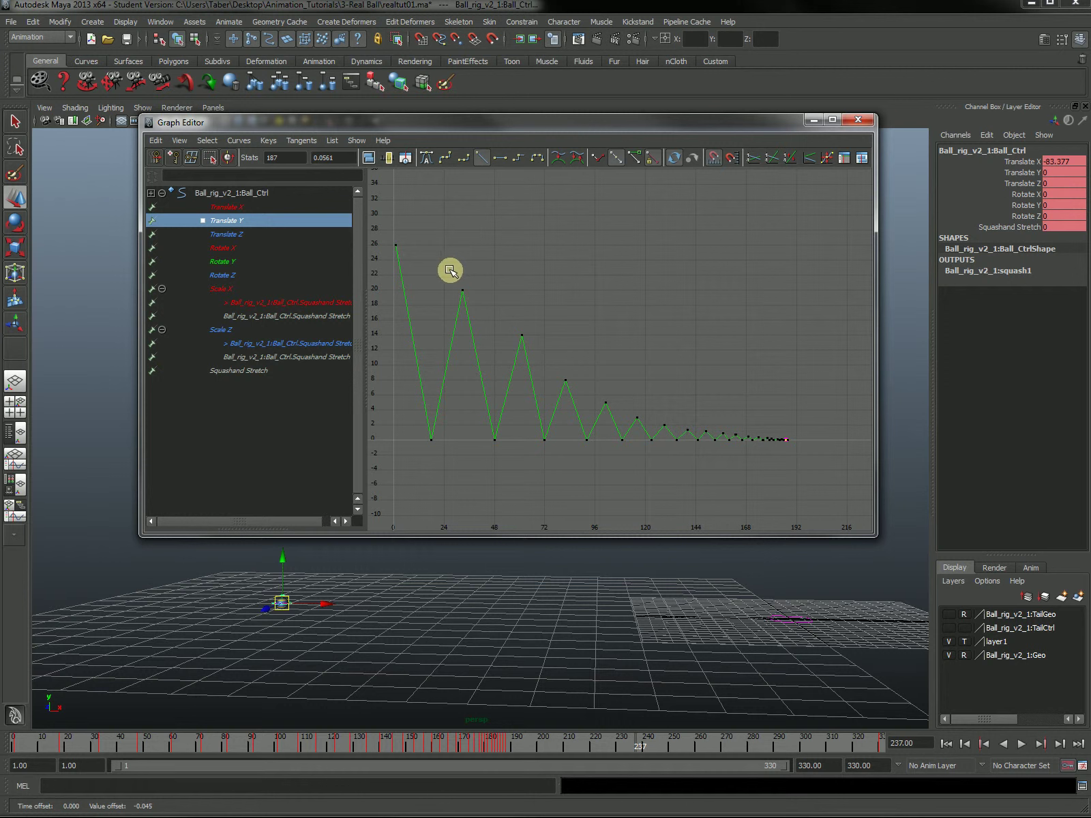
{"action": "left_click_drag", "start_coordinate": [444, 271], "coordinate": [478, 326]}
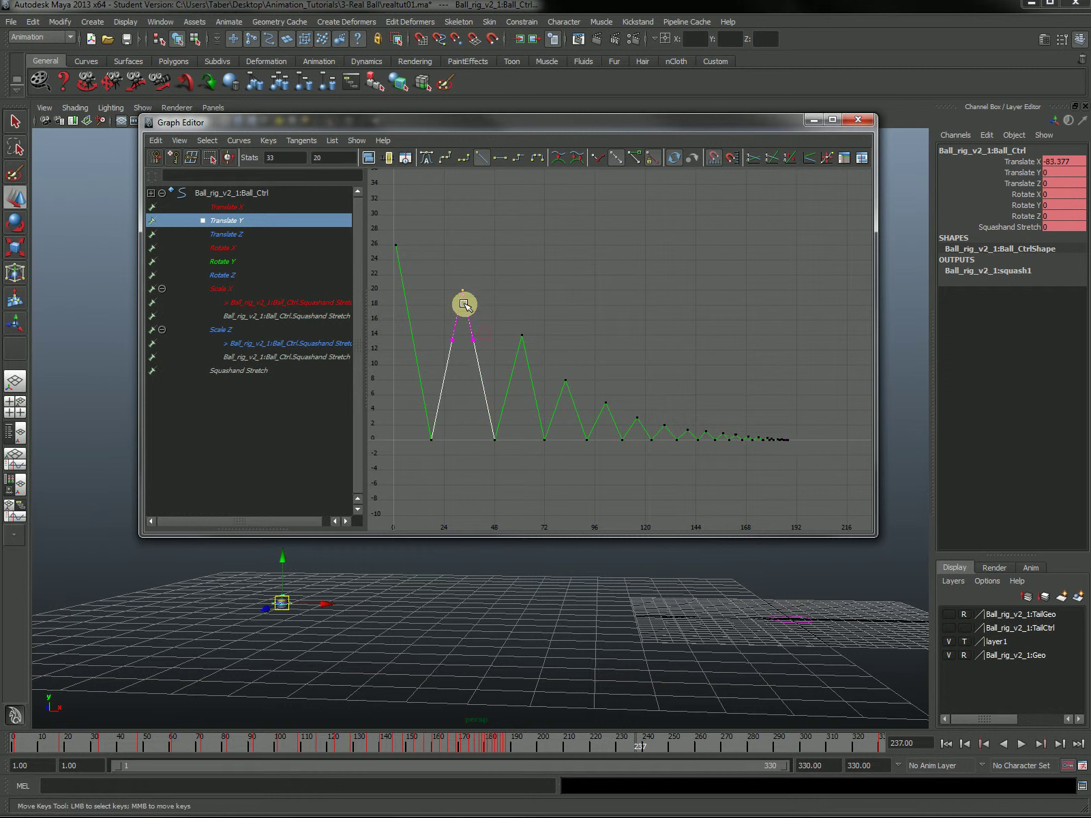
{"action": "middle_click_drag", "start_coordinate": [462, 291], "coordinate": [461, 302]}
{"action": "left_click_drag", "start_coordinate": [546, 358], "coordinate": [519, 330]}
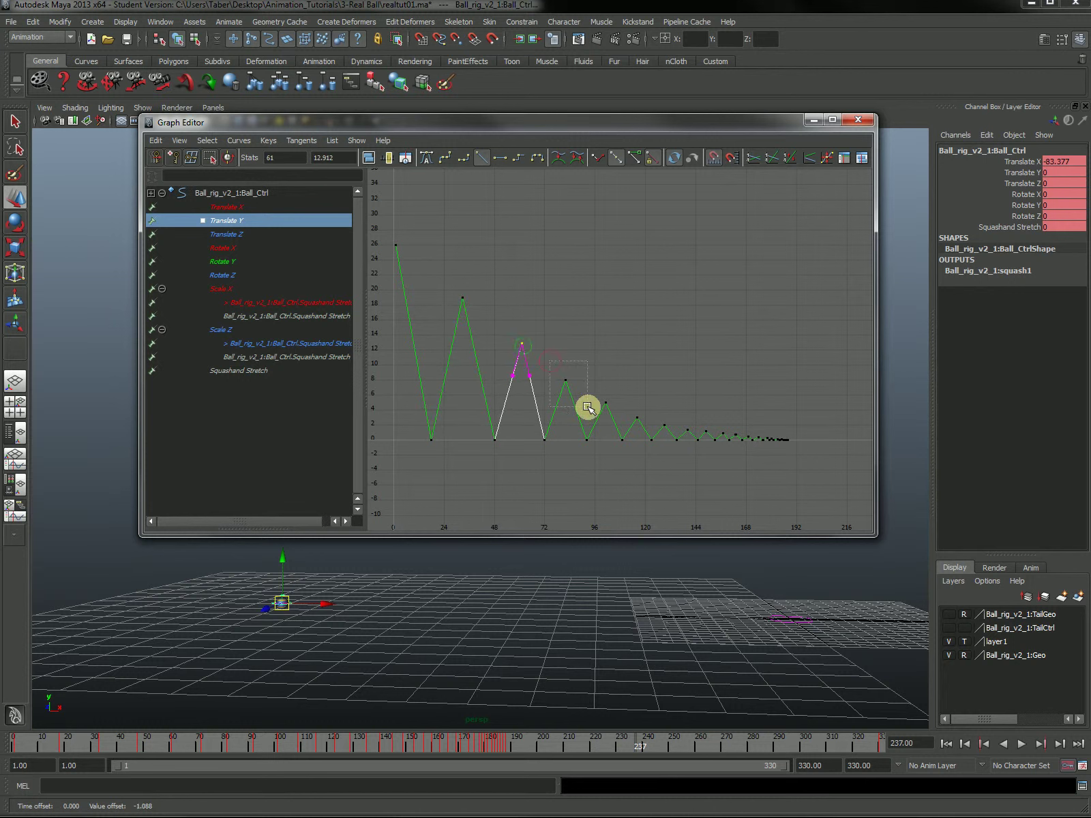
{"action": "left_click_drag", "start_coordinate": [587, 405], "coordinate": [564, 384]}
{"action": "middle_click_drag", "start_coordinate": [565, 385], "coordinate": [566, 386]}
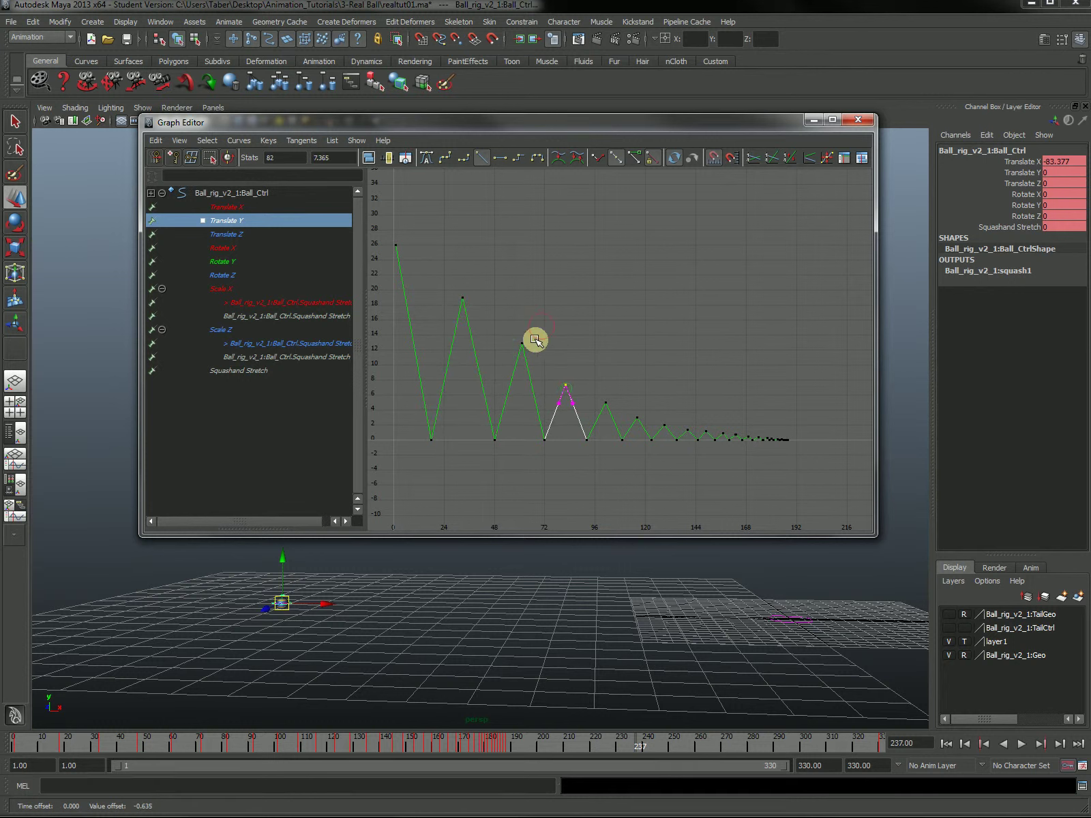
{"action": "left_click_drag", "start_coordinate": [508, 356], "coordinate": [525, 343]}
{"action": "middle_click_drag", "start_coordinate": [523, 344], "coordinate": [519, 353]}
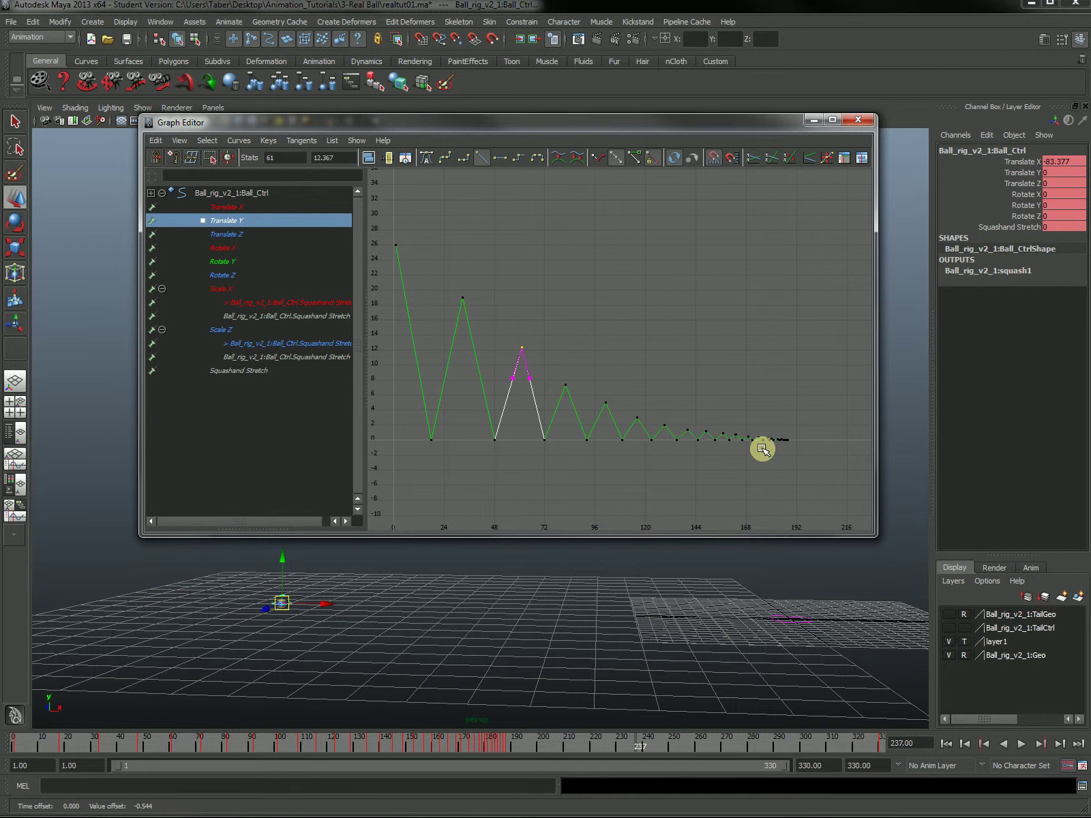
Play the ball animation in the unobstructed perspective view to check the bounce, and stop the playback.
{"action": "right_click_drag", "start_coordinate": [721, 434], "coordinate": [652, 383], "text": "alt"}
{"action": "left_click", "coordinate": [809, 119]}
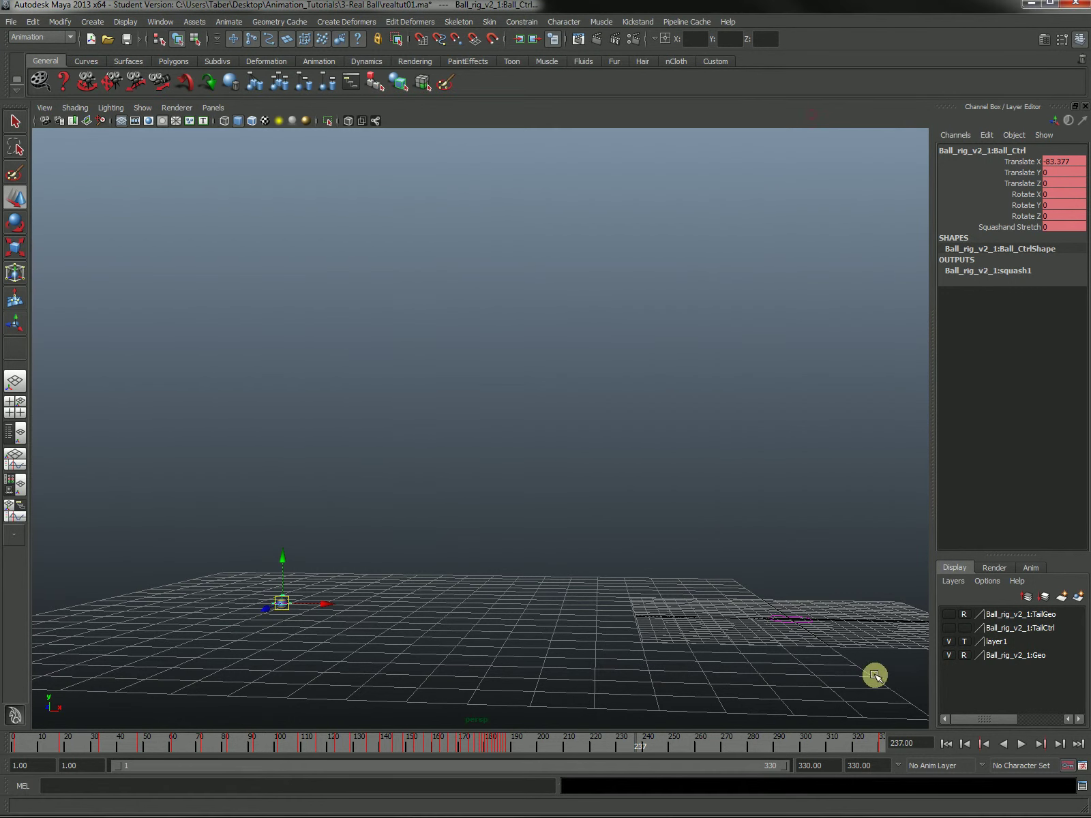
{"action": "left_click", "coordinate": [1022, 747]}
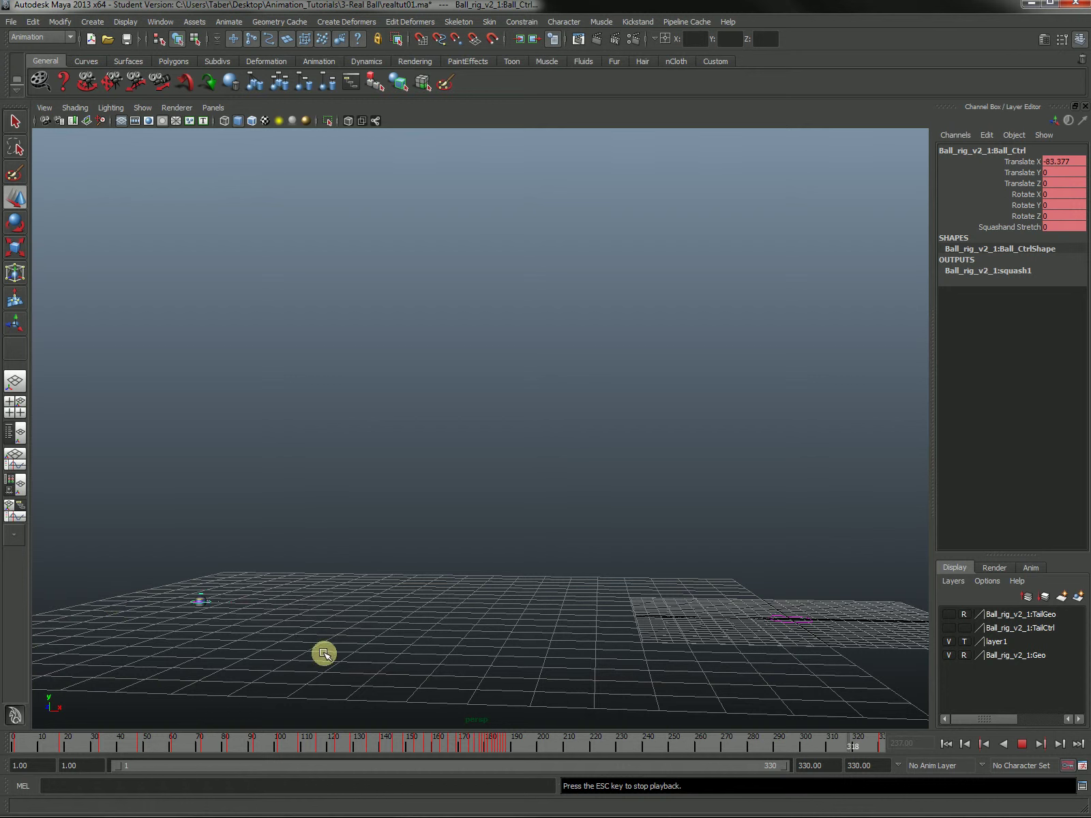
{"action": "left_click", "coordinate": [1021, 744]}
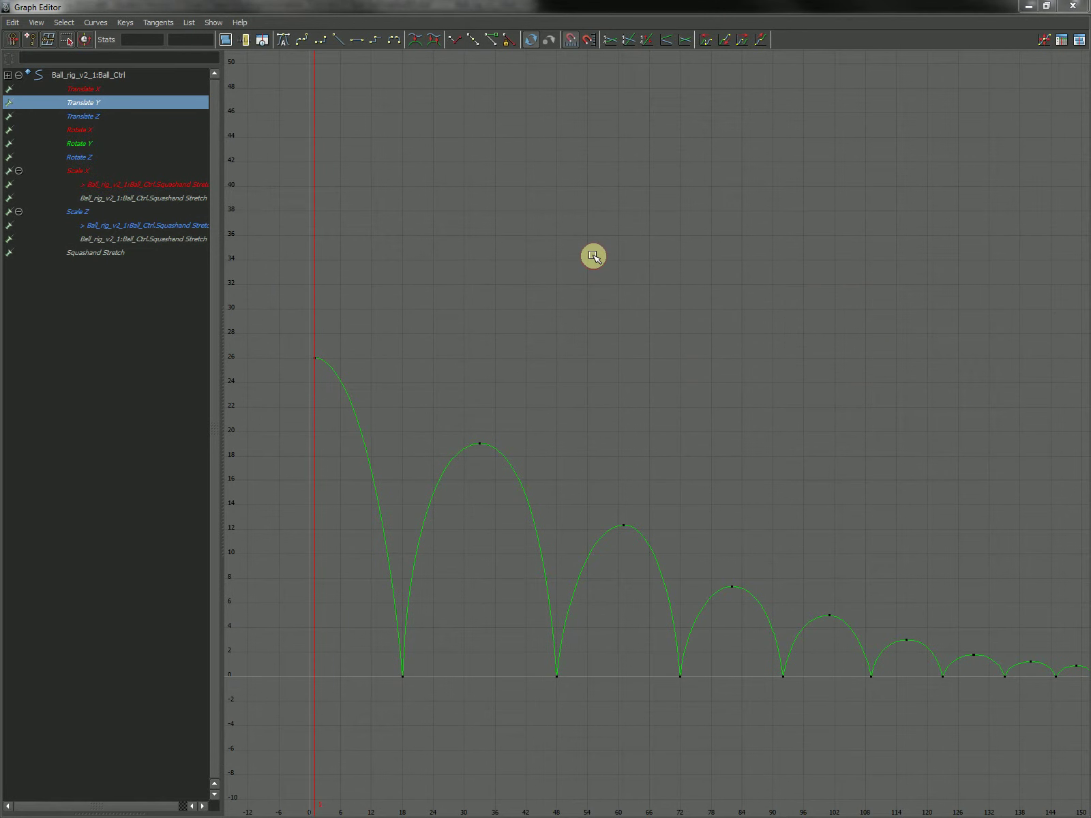
Inspect the tangent handles of the Translate Y keys at the frame 33 peak and the frame 18 ground contact.
{"action": "middle_click_drag", "start_coordinate": [636, 360], "coordinate": [598, 314], "text": "alt"}
{"action": "middle_click_drag", "start_coordinate": [698, 394], "coordinate": [682, 310], "text": "alt"}
{"action": "middle_click_drag", "start_coordinate": [729, 355], "coordinate": [812, 424], "text": "alt"}
{"action": "left_click_drag", "start_coordinate": [477, 344], "coordinate": [553, 445]}
{"action": "middle_click_drag", "start_coordinate": [565, 407], "coordinate": [624, 428], "text": "alt"}
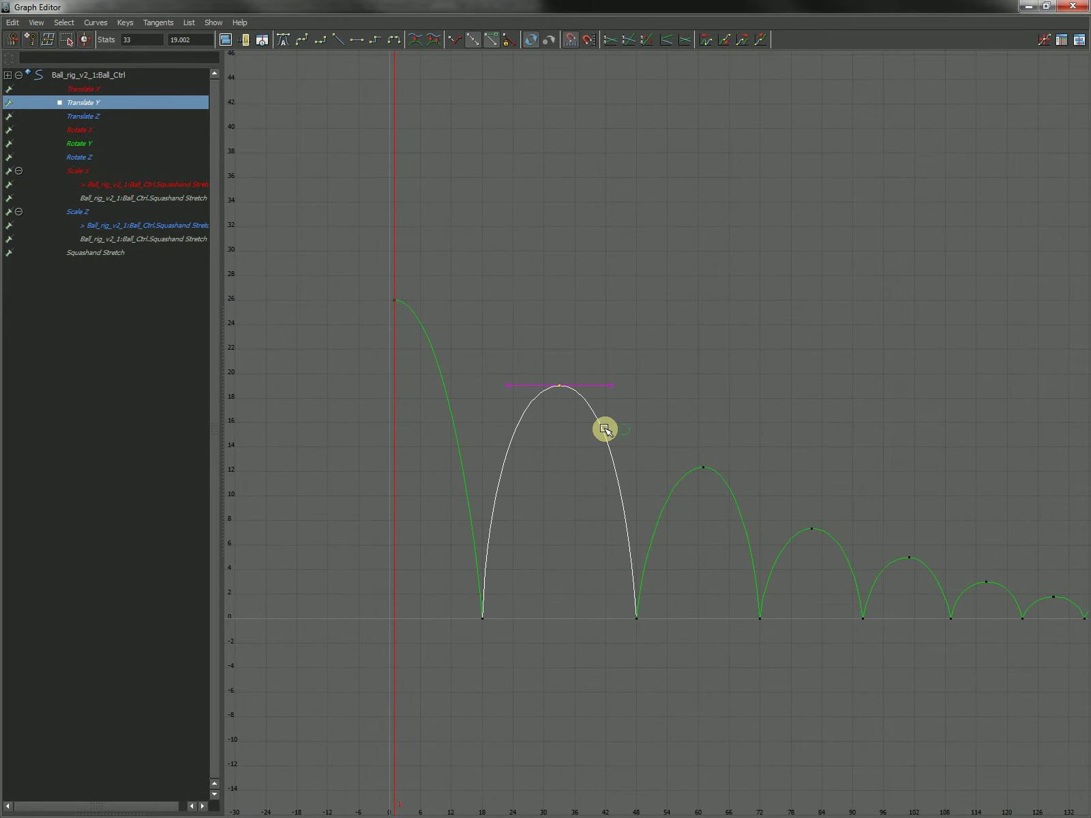
{"action": "right_click_drag", "start_coordinate": [602, 431], "coordinate": [551, 441], "text": "alt"}
{"action": "middle_click_drag", "start_coordinate": [550, 441], "coordinate": [721, 470], "text": "alt"}
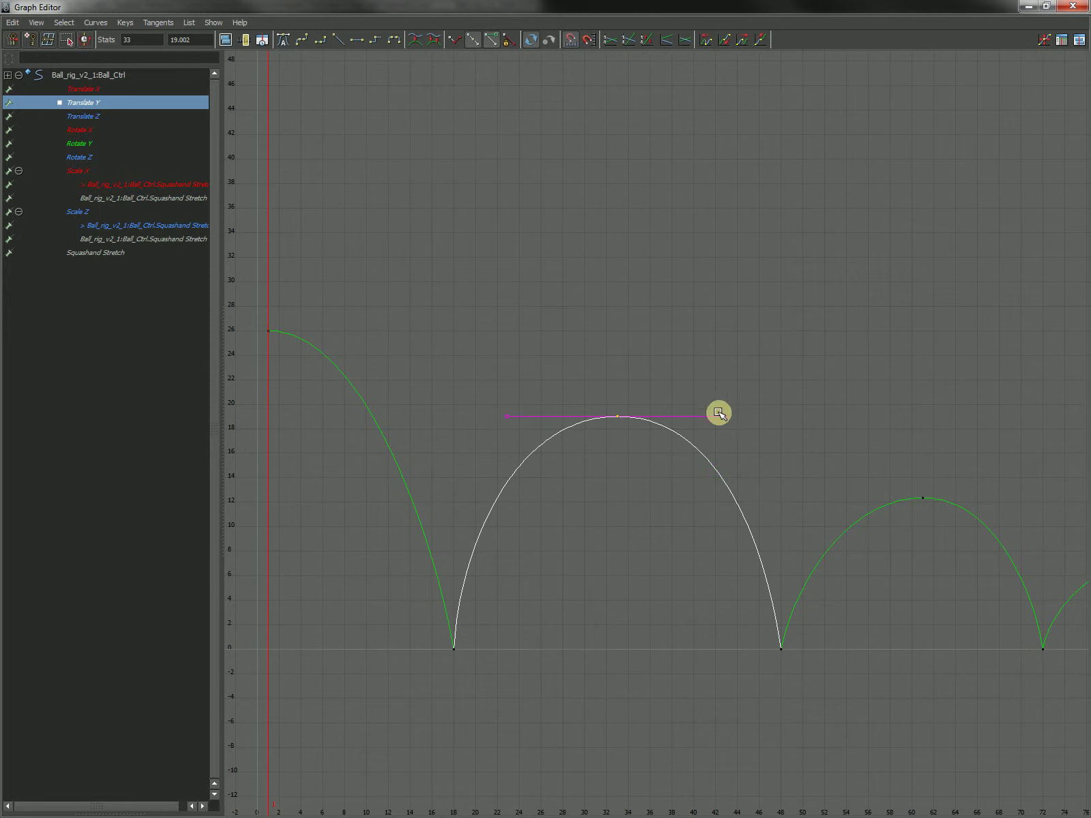
{"action": "left_click_drag", "start_coordinate": [393, 716], "coordinate": [453, 622]}
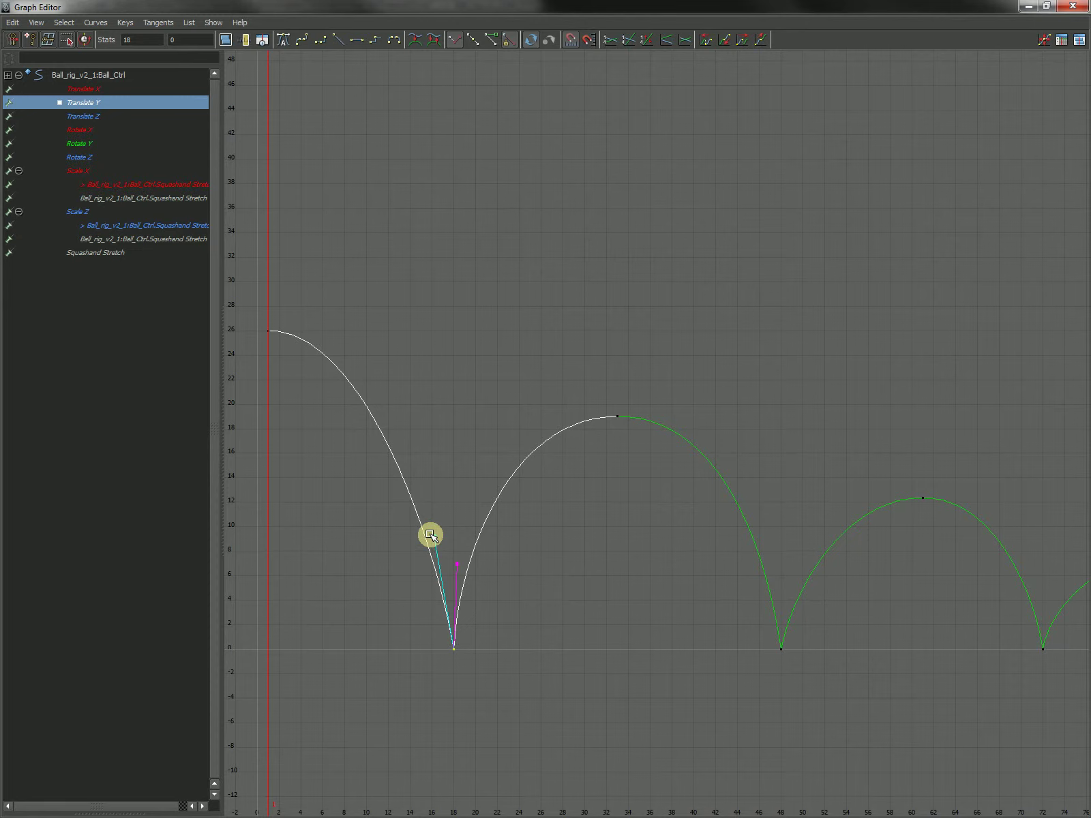
Review the Translate Y arcs along the timeline, looking closely at the shape of the small dribbles between frames 178 and 188.
{"action": "middle_click_drag", "start_coordinate": [679, 616], "coordinate": [653, 596], "text": "alt"}
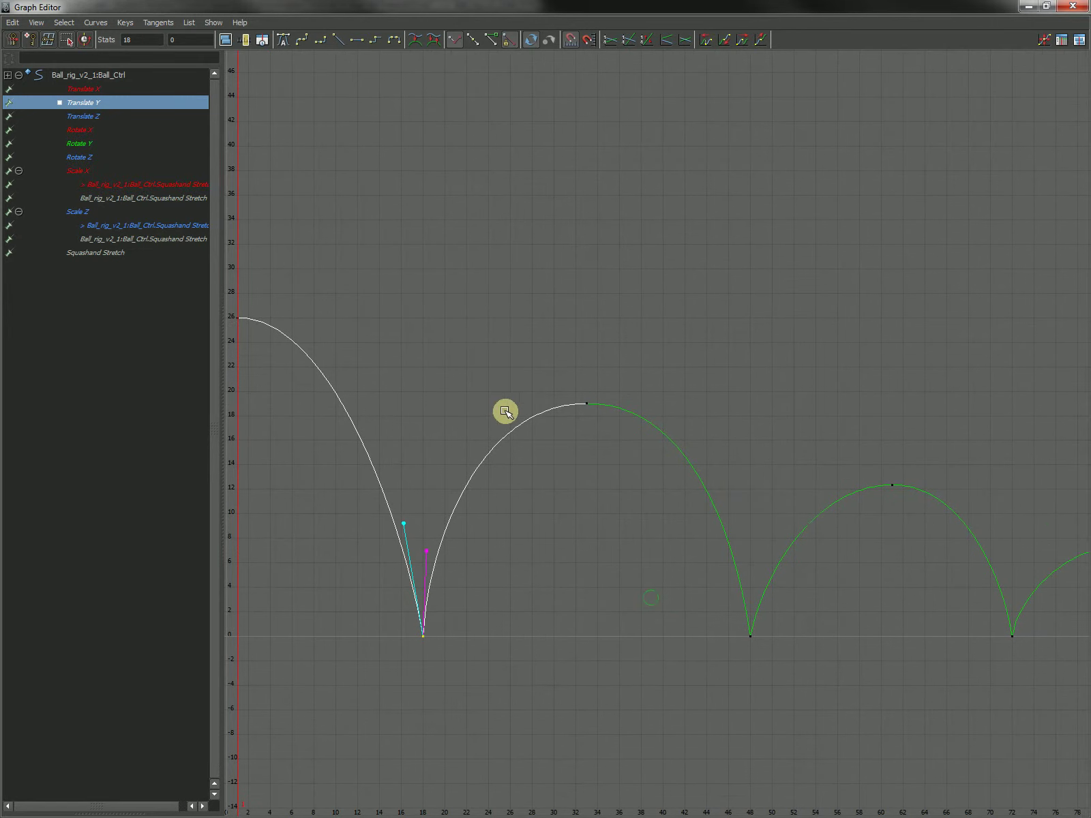
{"action": "middle_click_drag", "start_coordinate": [772, 455], "coordinate": [399, 472], "text": "alt"}
{"action": "middle_click_drag", "start_coordinate": [681, 512], "coordinate": [594, 469], "text": "alt"}
{"action": "middle_click_drag", "start_coordinate": [821, 507], "coordinate": [668, 501], "text": "alt"}
{"action": "middle_click_drag", "start_coordinate": [976, 535], "coordinate": [388, 484], "text": "alt"}
{"action": "middle_click_drag", "start_coordinate": [791, 497], "coordinate": [679, 496], "text": "alt"}
{"action": "right_click_drag", "start_coordinate": [776, 632], "coordinate": [745, 607], "text": "alt+shift"}
{"action": "middle_click_drag", "start_coordinate": [746, 619], "coordinate": [701, 482], "text": "alt"}
{"action": "right_click_drag", "start_coordinate": [653, 563], "coordinate": [818, 552], "text": "alt"}
{"action": "middle_click_drag", "start_coordinate": [815, 565], "coordinate": [743, 234], "text": "alt"}
{"action": "middle_click_drag", "start_coordinate": [761, 568], "coordinate": [685, 400], "text": "alt"}
{"action": "middle_click_drag", "start_coordinate": [788, 488], "coordinate": [712, 481], "text": "alt"}
{"action": "right_click_drag", "start_coordinate": [687, 509], "coordinate": [705, 514], "text": "alt"}
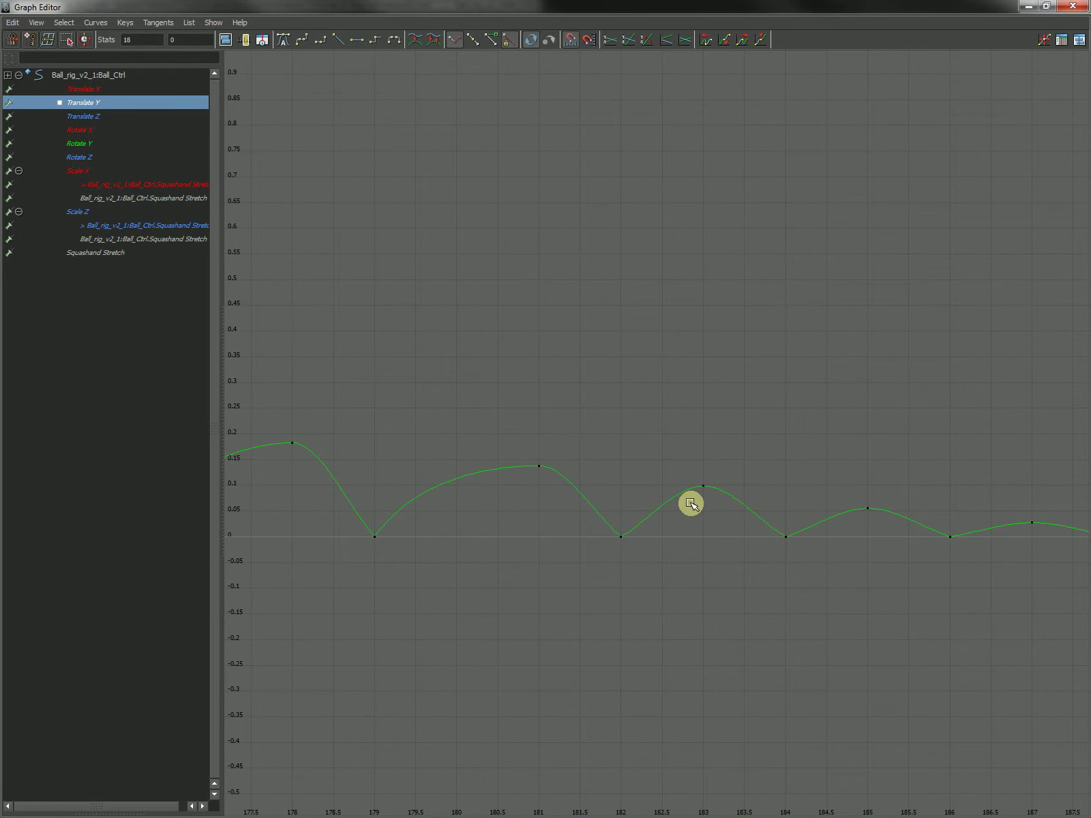
{"action": "middle_click_drag", "start_coordinate": [733, 514], "coordinate": [850, 540], "text": "alt"}
{"action": "right_click_drag", "start_coordinate": [852, 543], "coordinate": [702, 543], "text": "alt"}
{"action": "middle_click_drag", "start_coordinate": [626, 428], "coordinate": [769, 531], "text": "alt"}
Isolate the Translate X channel, view the scene from a higher angle without the Graph Editor, and reselect the ball control.
{"action": "left_click", "coordinate": [92, 89]}
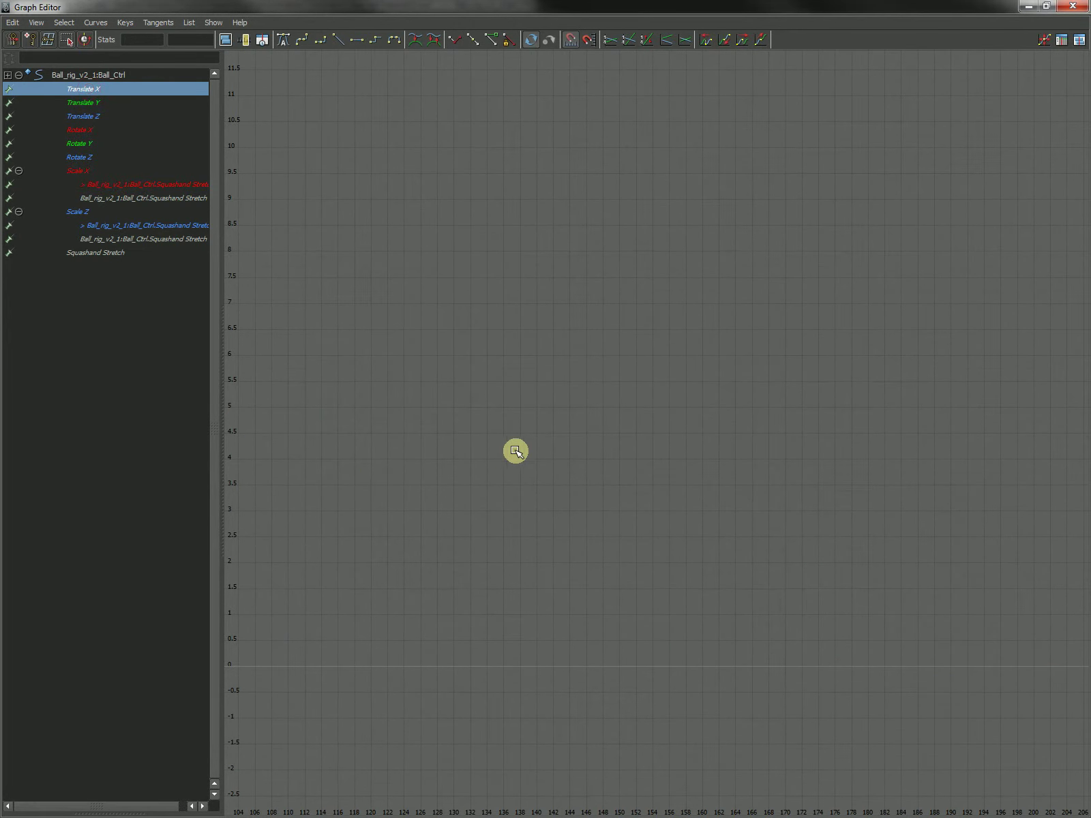
{"action": "left_click", "coordinate": [505, 395]}
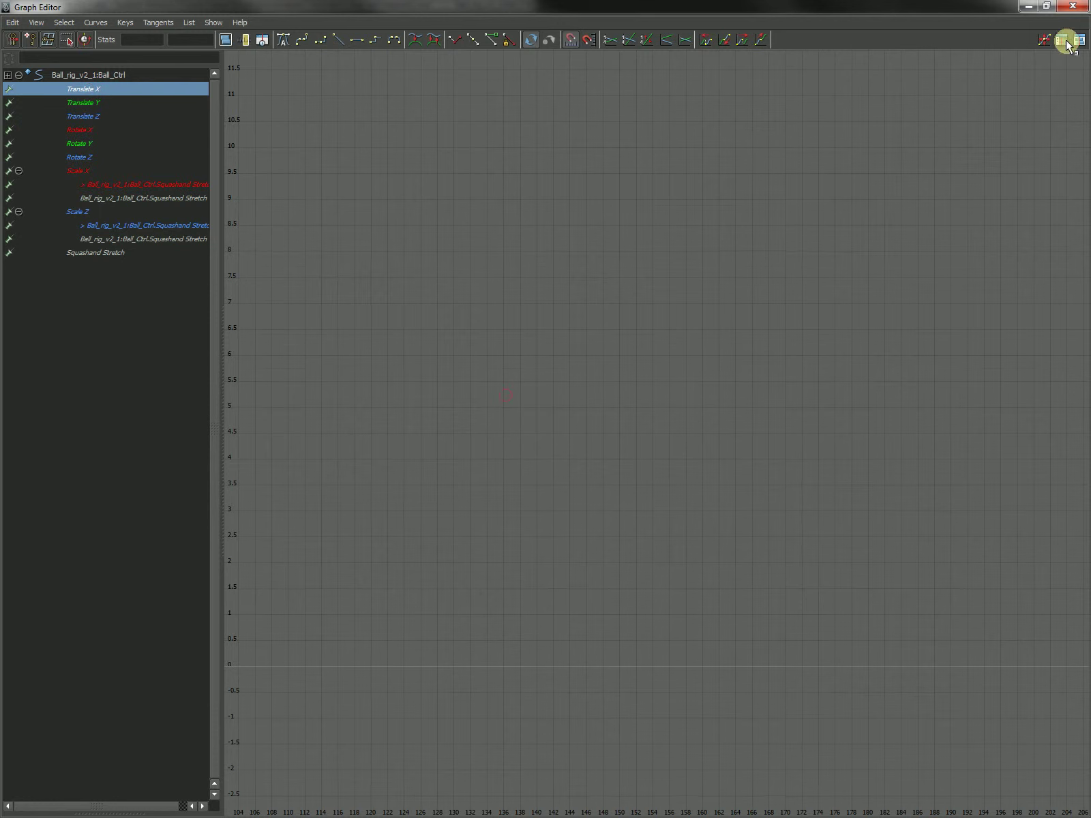
{"action": "left_click", "coordinate": [1029, 5]}
{"action": "middle_click_drag", "start_coordinate": [524, 481], "coordinate": [318, 486], "text": "alt"}
{"action": "middle_click_drag", "start_coordinate": [597, 474], "coordinate": [451, 519], "text": "alt"}
{"action": "left_click", "coordinate": [639, 437]}
{"action": "left_click_drag", "start_coordinate": [653, 420], "coordinate": [630, 448], "text": "alt"}
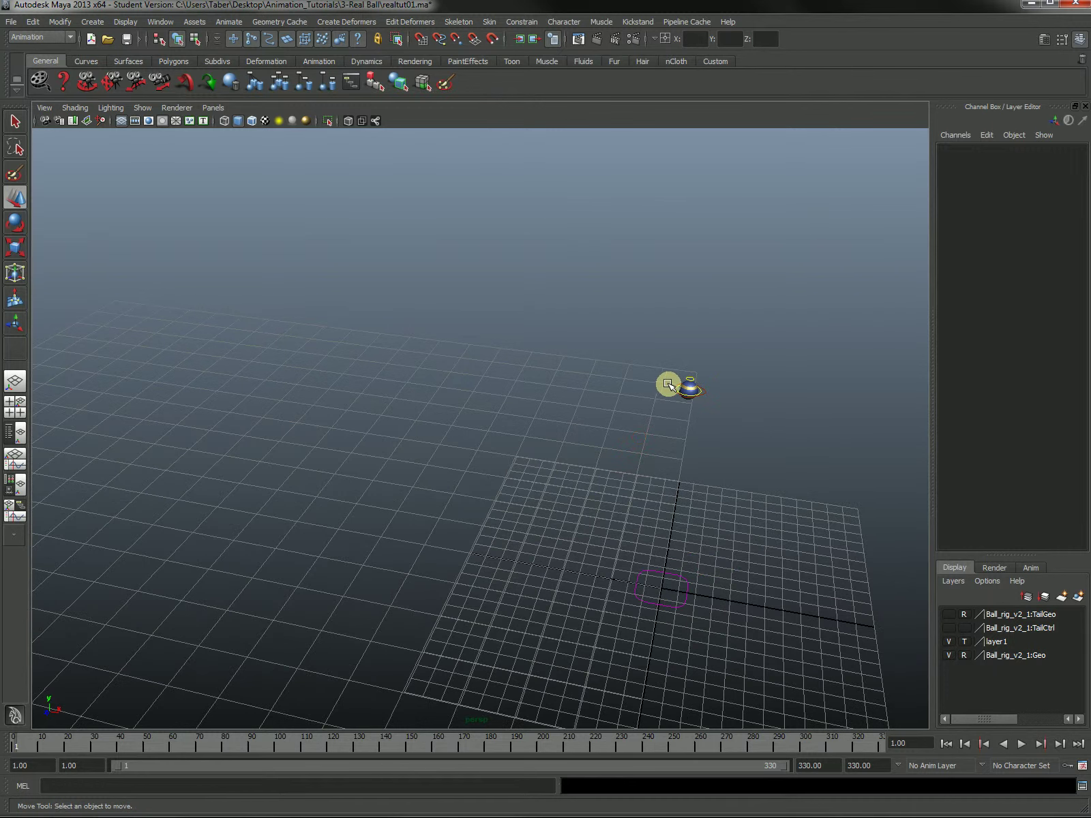
{"action": "left_click", "coordinate": [672, 385]}
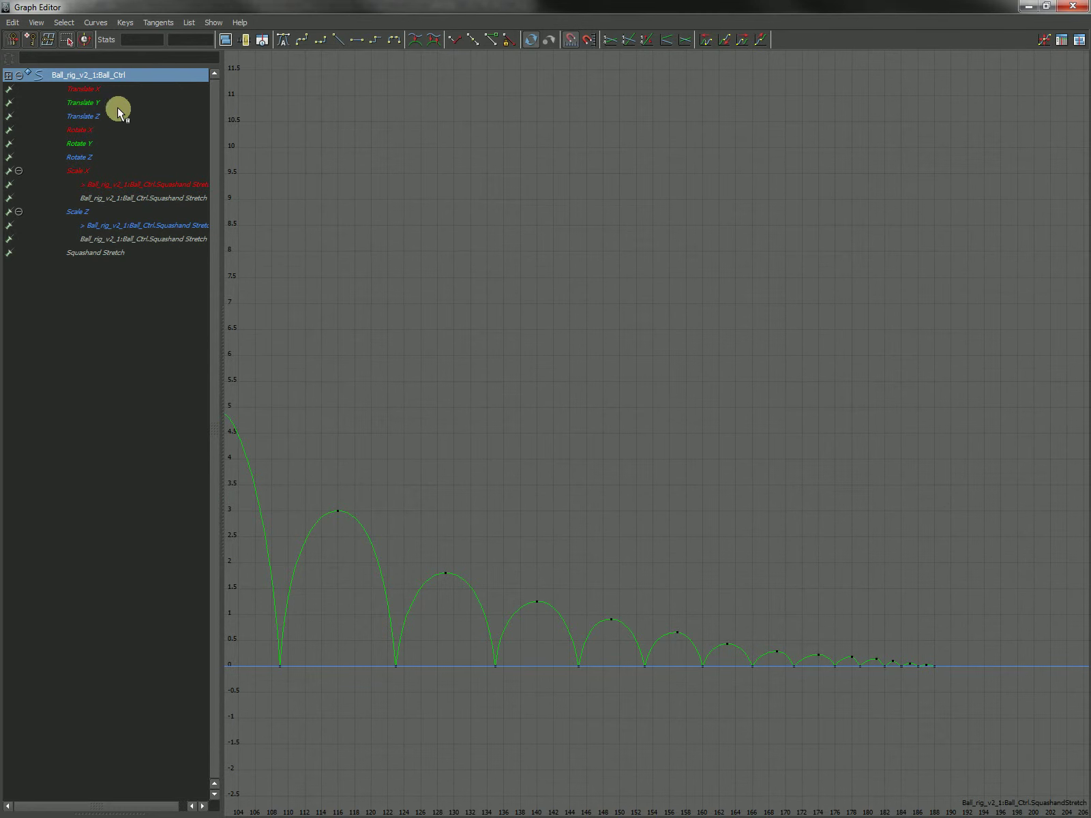
Look at the ball control's Translate X and Translate Z channels separately in the Graph Editor and return to the perspective view.
{"action": "left_click", "coordinate": [117, 90]}
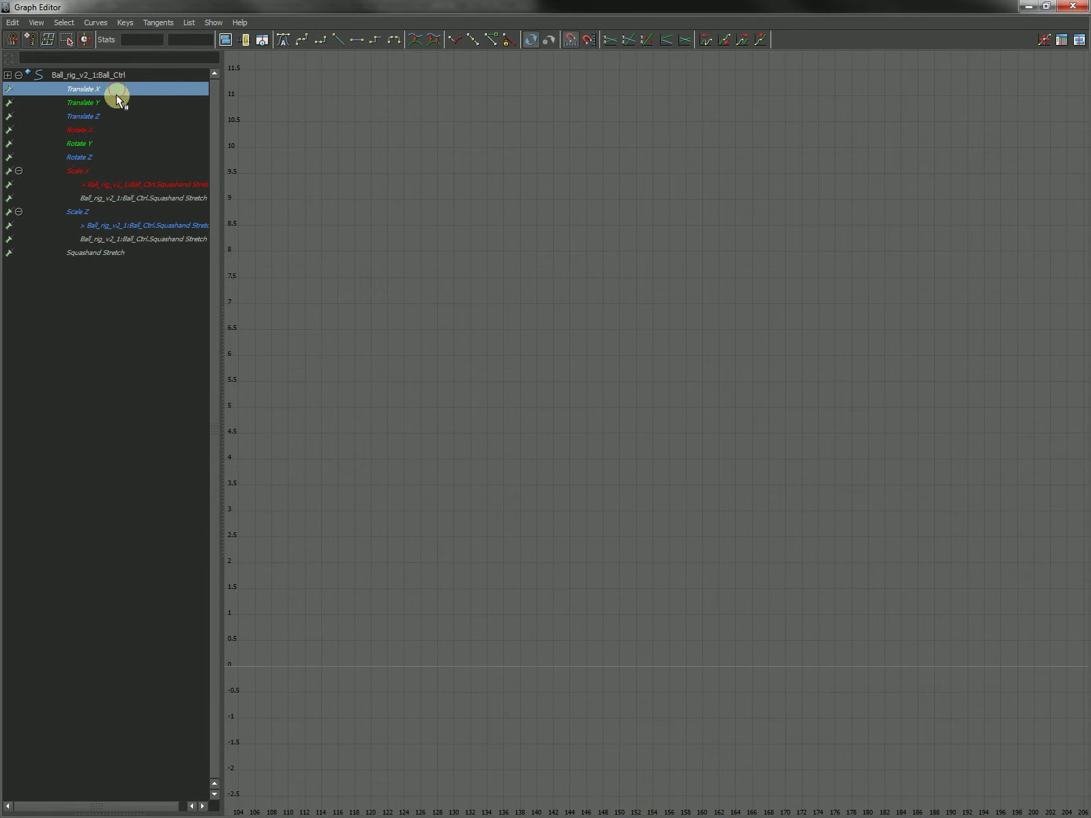
{"action": "left_click", "coordinate": [113, 115]}
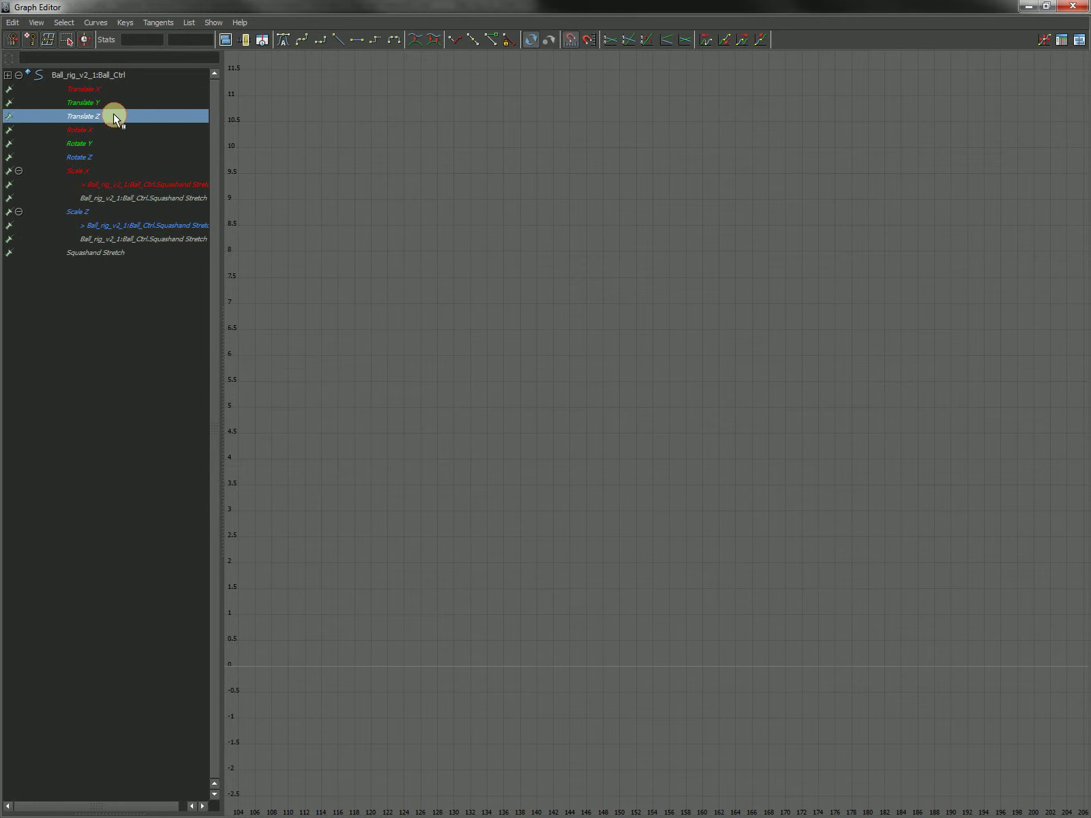
{"action": "scroll", "coordinate": [612, 359], "scroll_direction": "down", "scroll_amount": 2}
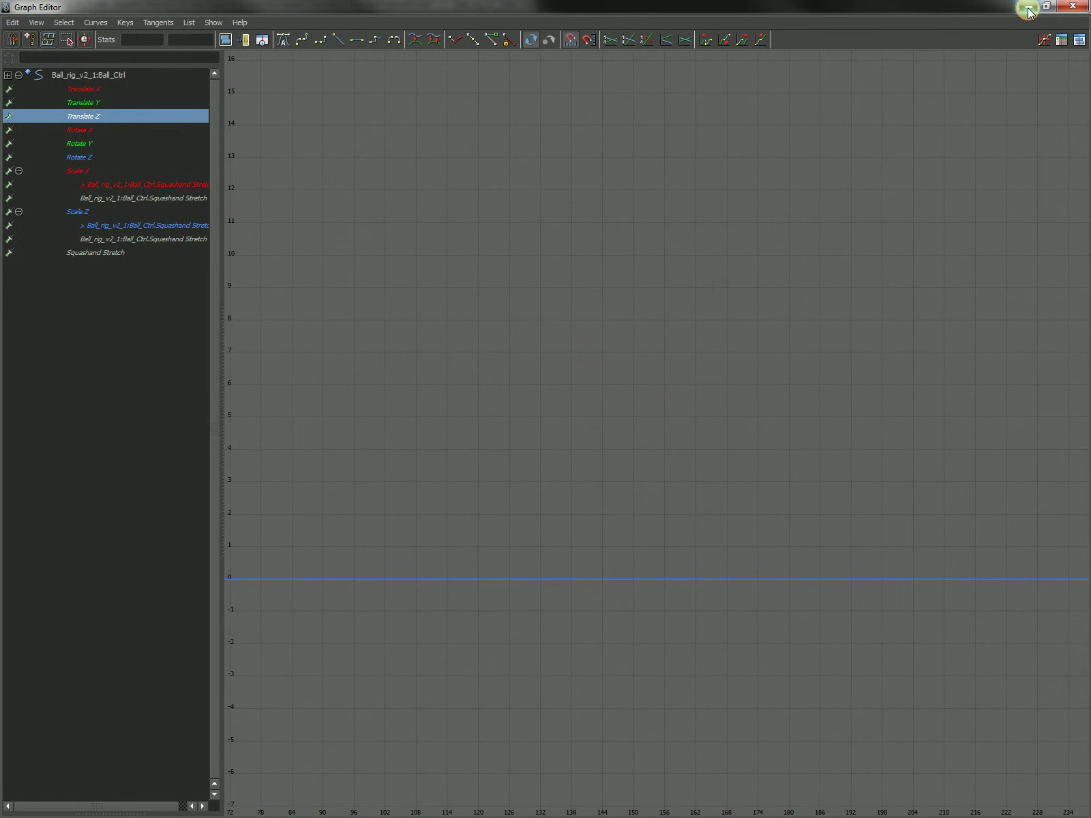
{"action": "left_click", "coordinate": [1028, 8]}
Scrub the timeline to frame 330 and examine the ball's resting position from a lower angle.
{"action": "left_click_drag", "start_coordinate": [443, 680], "coordinate": [458, 634], "text": "alt"}
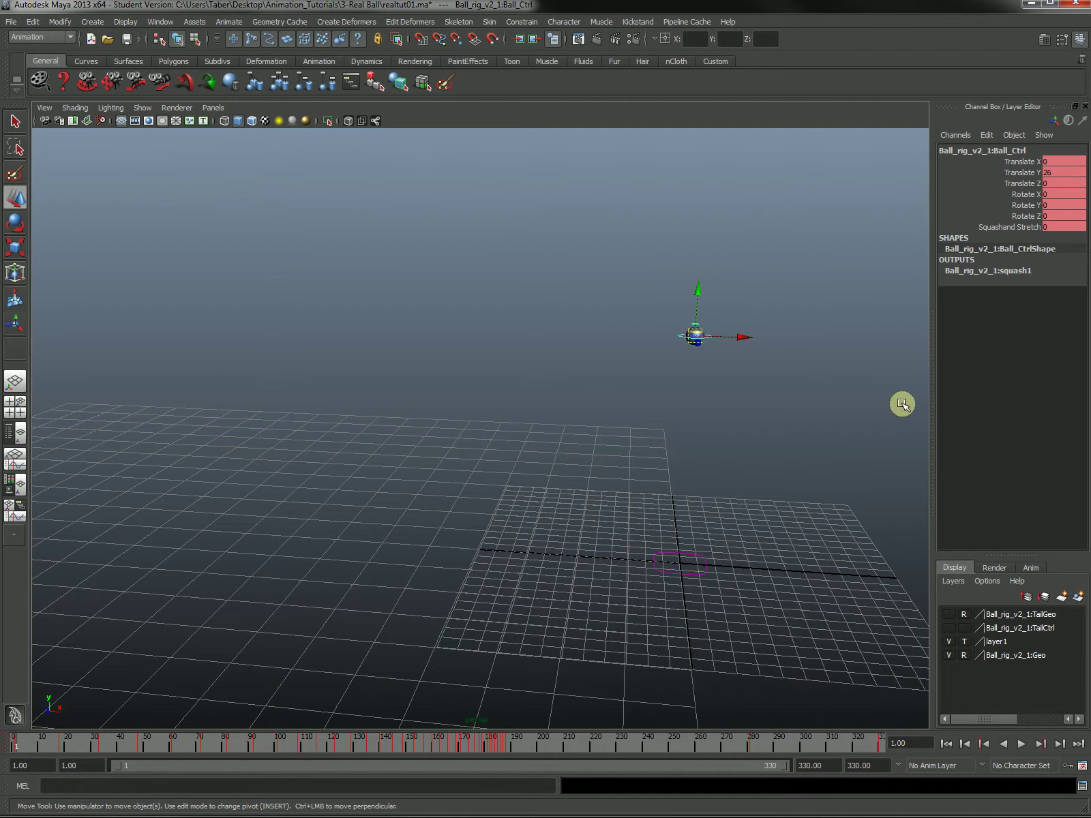
{"action": "left_click_drag", "start_coordinate": [683, 535], "coordinate": [641, 515], "text": "alt"}
{"action": "left_click_drag", "start_coordinate": [746, 747], "coordinate": [899, 748]}
{"action": "left_click_drag", "start_coordinate": [631, 529], "coordinate": [618, 540], "text": "alt"}
{"action": "middle_click_drag", "start_coordinate": [604, 533], "coordinate": [862, 561], "text": "alt"}
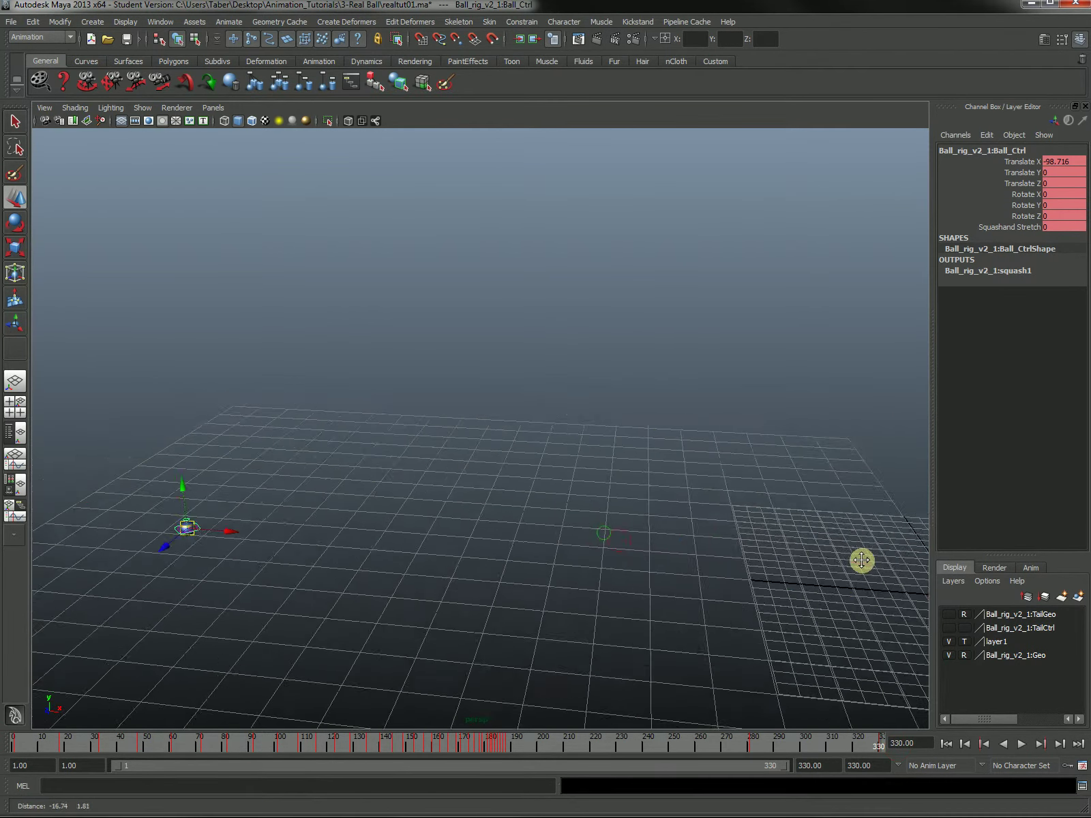
{"action": "left_click_drag", "start_coordinate": [862, 560], "coordinate": [627, 569], "text": "alt"}
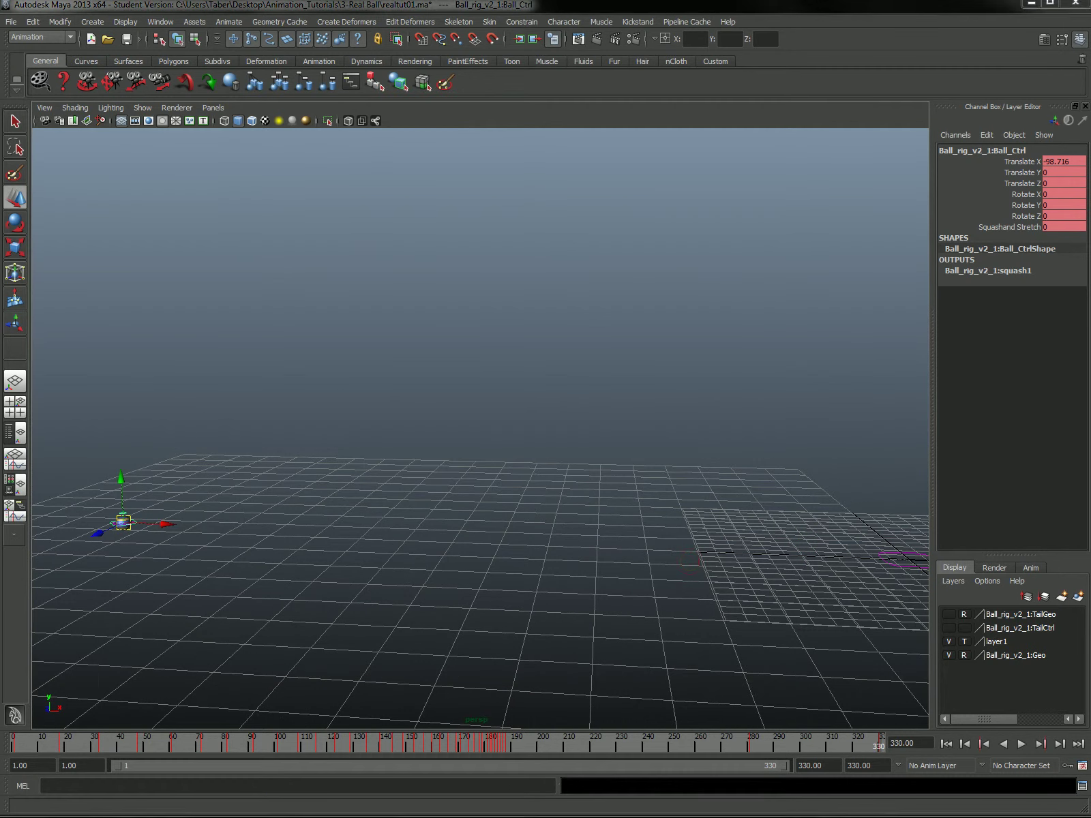
Isolate the Translate X curve in the Graph Editor and select its key at frame 281 to inspect the end of the roll.
{"action": "key", "text": "alt+Tab"}
{"action": "left_click", "coordinate": [118, 90]}
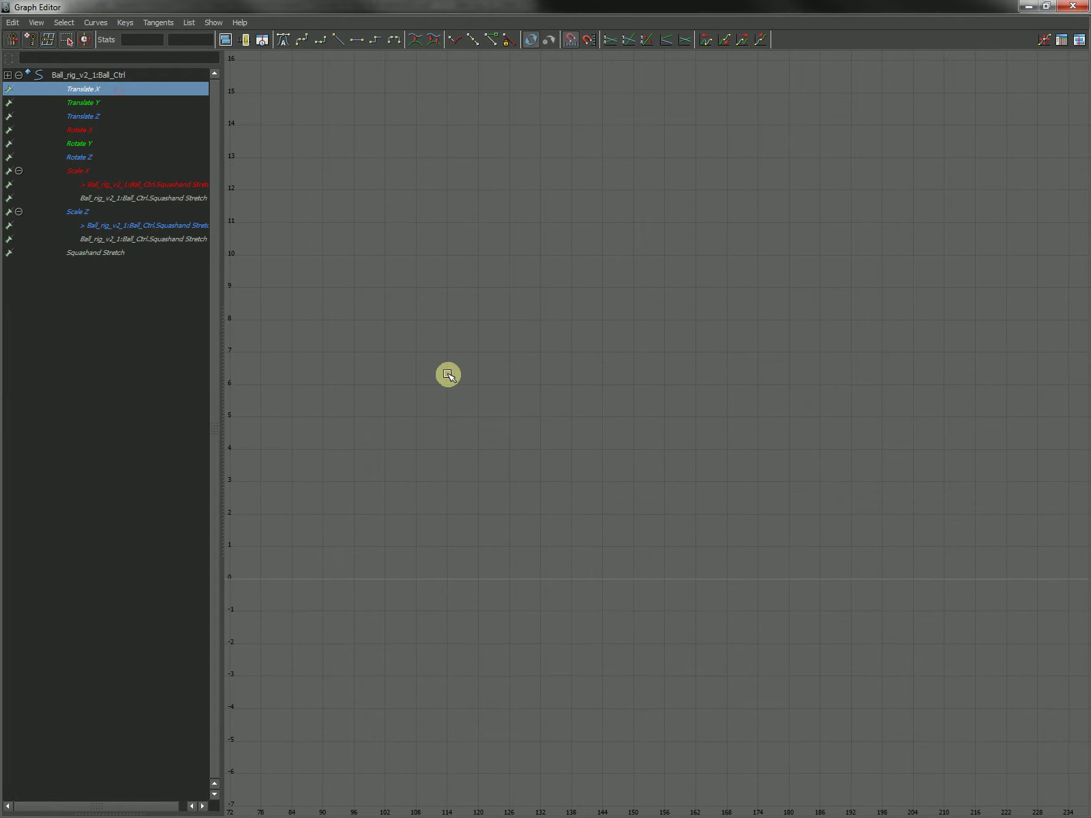
{"action": "right_click_drag", "start_coordinate": [723, 484], "coordinate": [597, 485], "text": "alt+shift"}
{"action": "right_click_drag", "start_coordinate": [662, 553], "coordinate": [596, 391], "text": "alt+shift"}
{"action": "middle_click_drag", "start_coordinate": [802, 457], "coordinate": [663, 388], "text": "alt"}
{"action": "left_click_drag", "start_coordinate": [772, 564], "coordinate": [862, 633]}
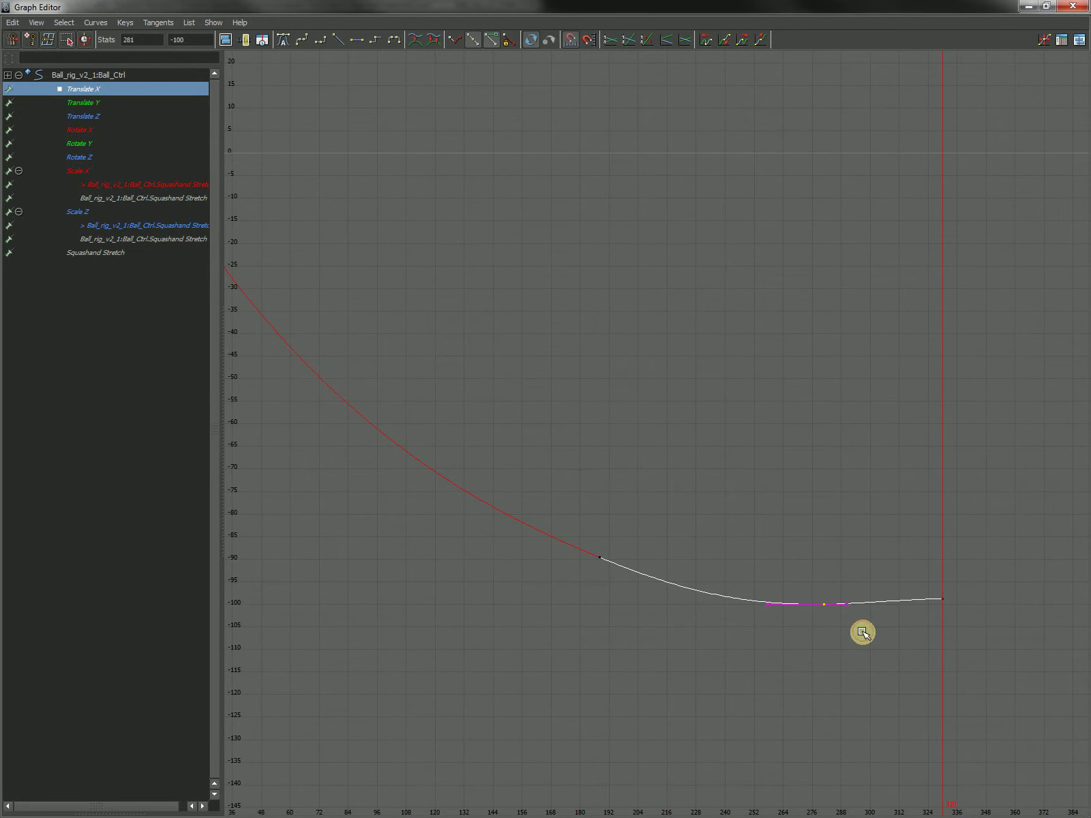
{"action": "key", "text": "f"}
{"action": "left_click", "coordinate": [825, 557]}
{"action": "middle_click_drag", "start_coordinate": [899, 631], "coordinate": [750, 572], "text": "alt"}
{"action": "left_click_drag", "start_coordinate": [589, 599], "coordinate": [657, 667]}
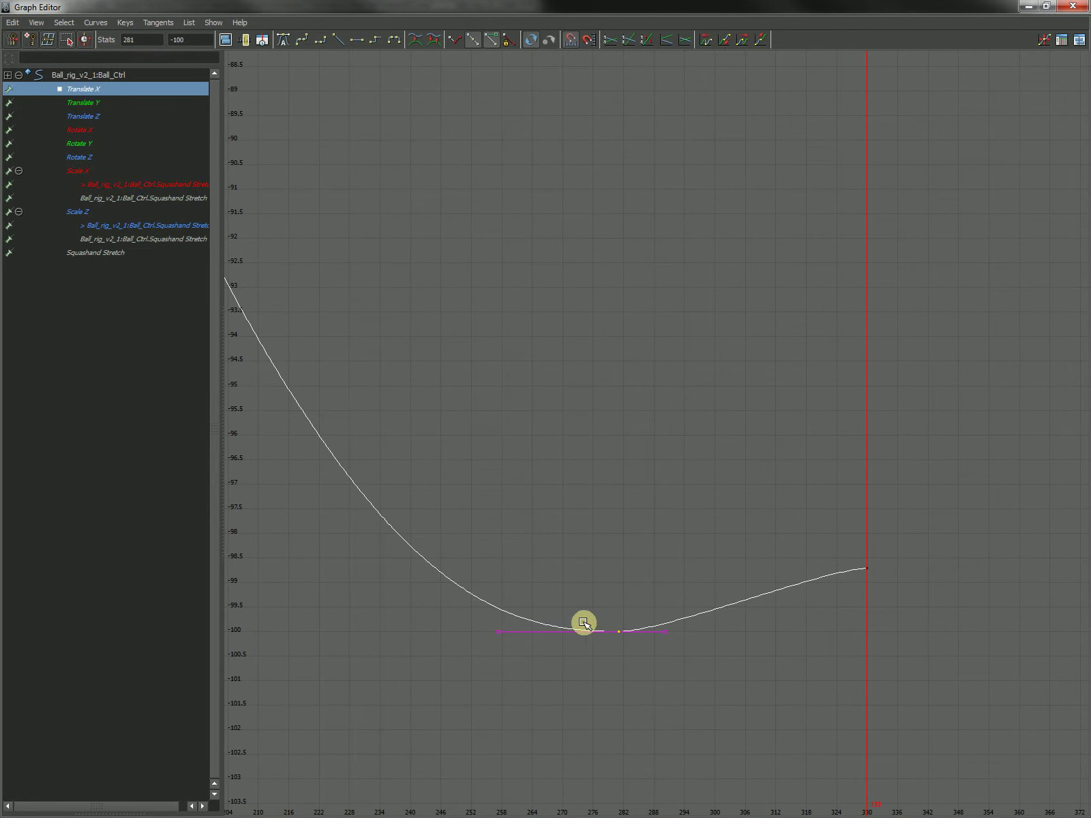
Select the Translate X key at frame 330, and play the bounce from the start outside the Graph Editor.
{"action": "left_click_drag", "start_coordinate": [860, 553], "coordinate": [933, 638]}
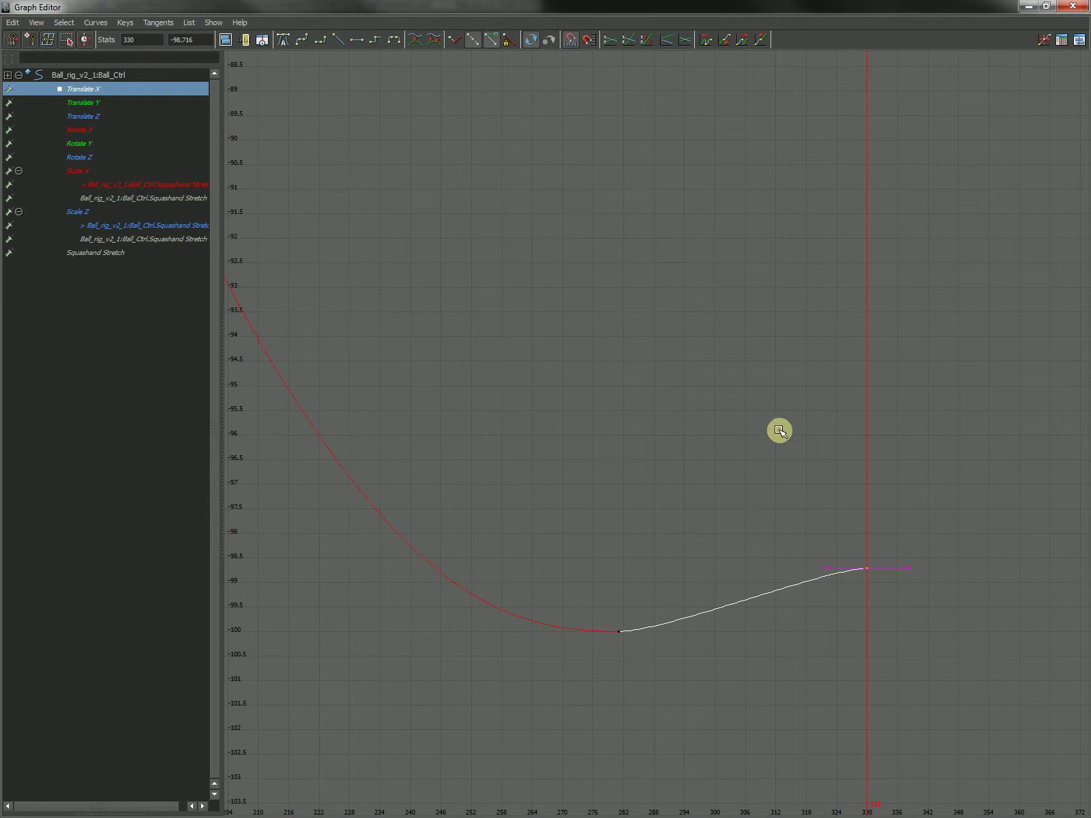
{"action": "left_click", "coordinate": [1036, 7]}
{"action": "left_click", "coordinate": [725, 674]}
{"action": "left_click", "coordinate": [947, 744]}
{"action": "left_click", "coordinate": [1022, 744]}
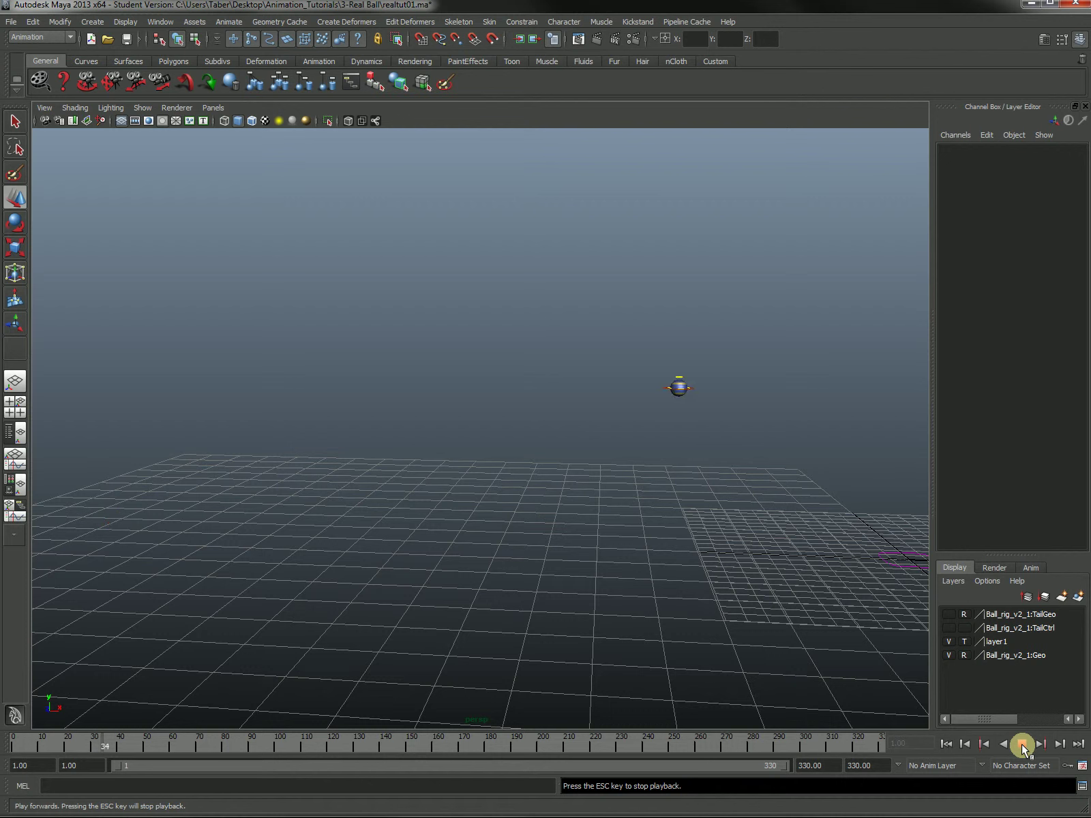
{"action": "left_click", "coordinate": [1022, 745]}
Return to frame 1 and select the ball's Spin_CTRL, with the ball framed close up.
{"action": "left_click_drag", "start_coordinate": [607, 741], "coordinate": [0, 745]}
{"action": "middle_click_drag", "start_coordinate": [697, 564], "coordinate": [390, 606], "text": "alt"}
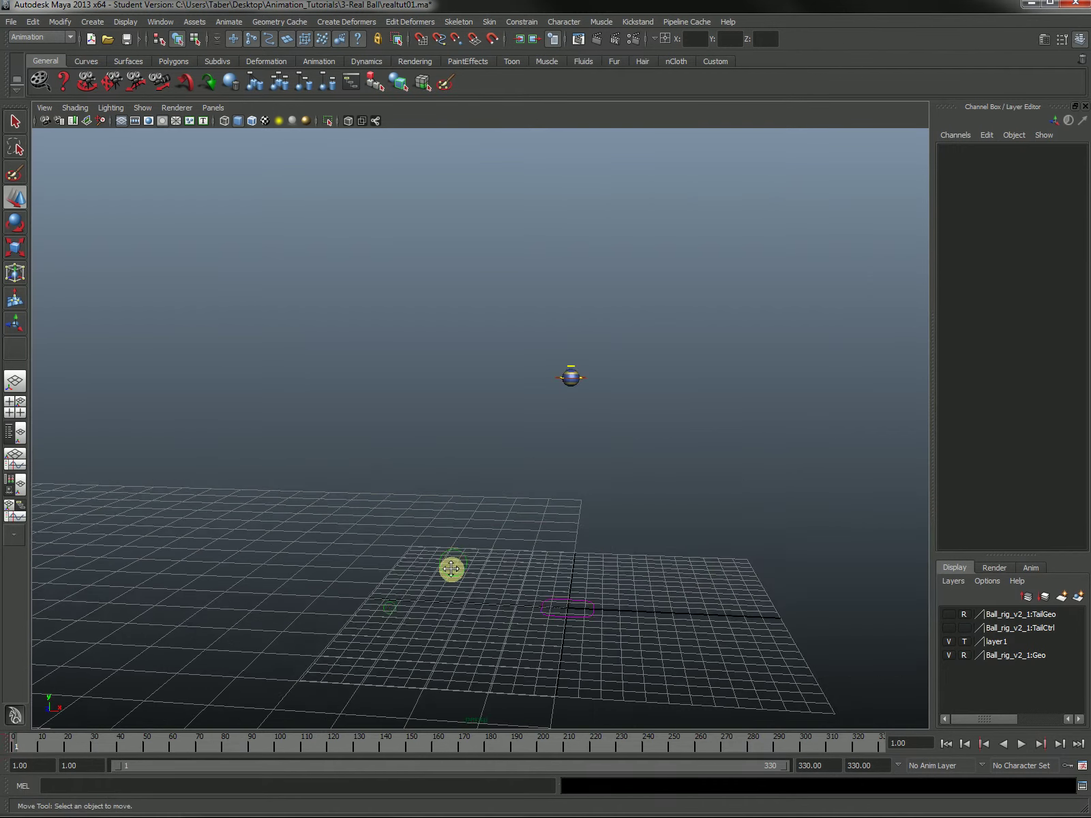
{"action": "middle_click_drag", "start_coordinate": [451, 565], "coordinate": [451, 601], "text": "alt"}
{"action": "right_click_drag", "start_coordinate": [498, 574], "coordinate": [703, 562], "text": "alt"}
{"action": "left_click_drag", "start_coordinate": [675, 523], "coordinate": [680, 558], "text": "alt"}
{"action": "middle_click_drag", "start_coordinate": [717, 588], "coordinate": [649, 514], "text": "alt"}
{"action": "right_click_drag", "start_coordinate": [638, 561], "coordinate": [797, 621], "text": "alt"}
{"action": "middle_click_drag", "start_coordinate": [743, 606], "coordinate": [699, 581], "text": "alt"}
{"action": "left_click", "coordinate": [585, 440]}
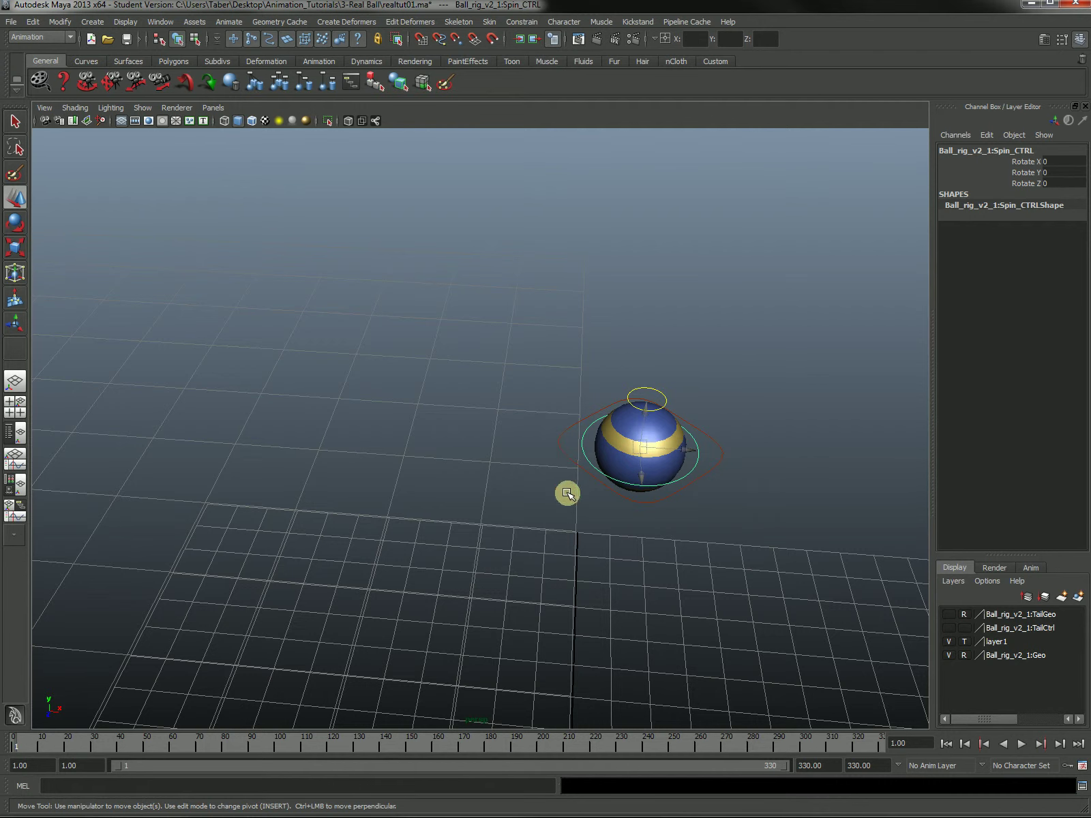
{"action": "left_click_drag", "start_coordinate": [572, 549], "coordinate": [575, 503], "text": "alt"}
{"action": "middle_click_drag", "start_coordinate": [574, 503], "coordinate": [599, 593], "text": "alt"}
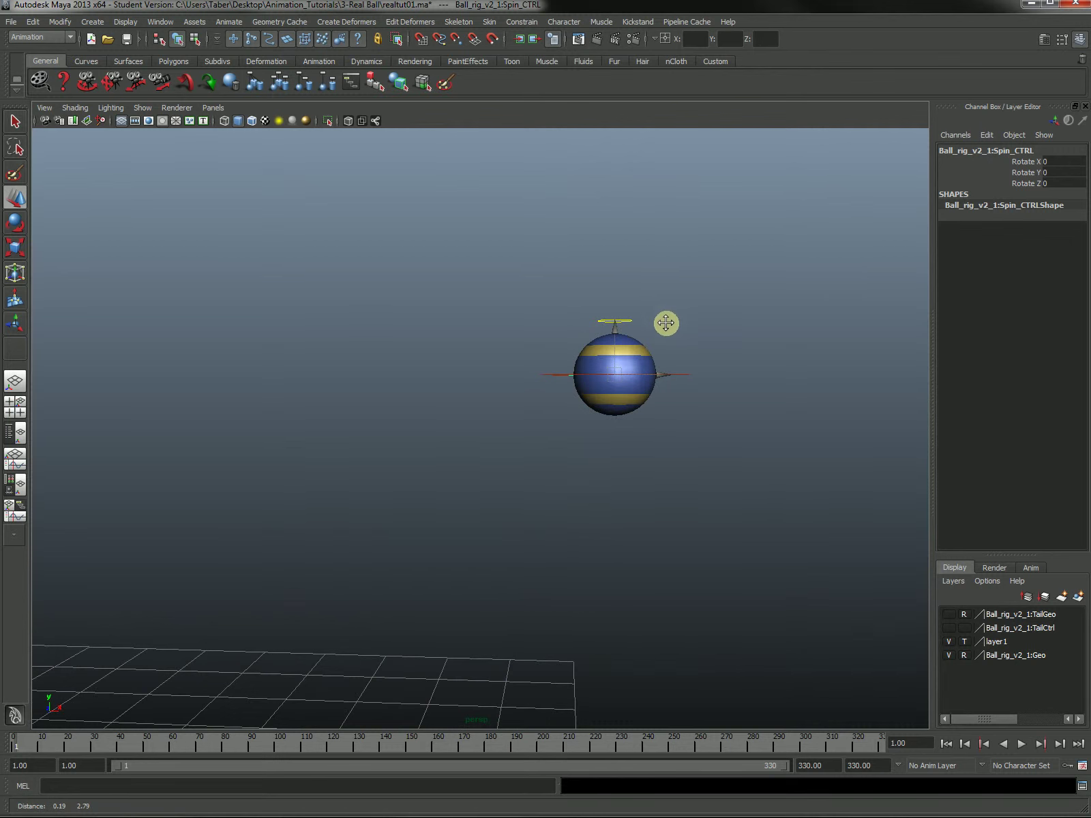
{"action": "mouse_move", "coordinate": [689, 443]}
{"action": "left_mouse_down", "text": "alt"}
{"action": "mouse_move", "coordinate": [682, 453]}
{"action": "mouse_move", "coordinate": [709, 448]}
{"action": "left_mouse_up", "text": "alt"}
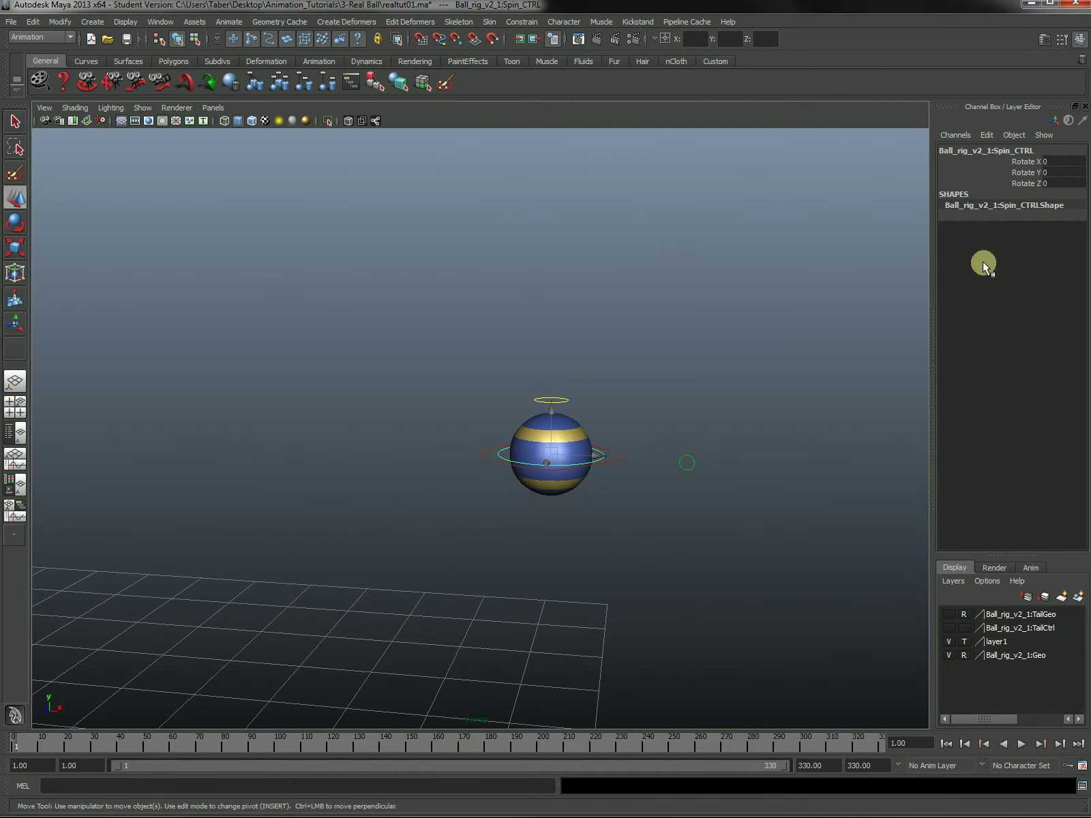
Rotate the spin control to -56.799 in Rotate Z, key that channel at frame 1, and clear the selection.
{"action": "left_click", "coordinate": [1028, 183]}
{"action": "key", "text": "e"}
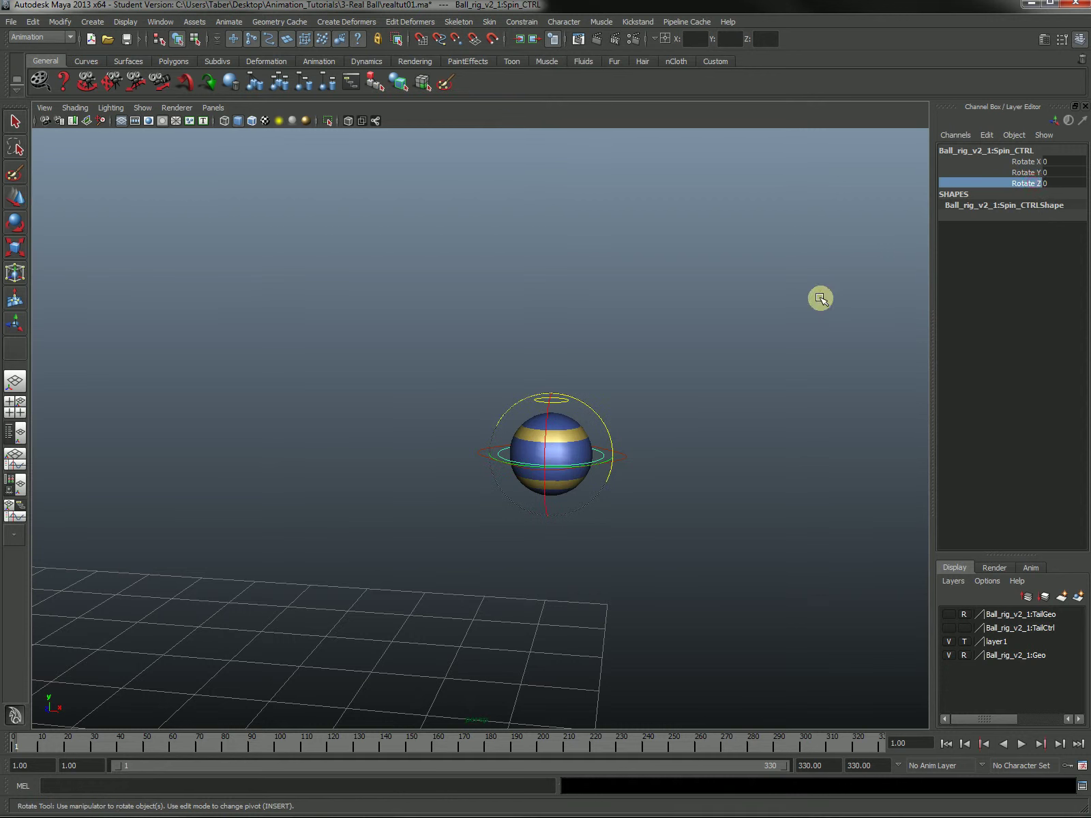
{"action": "left_click_drag", "start_coordinate": [583, 404], "coordinate": [513, 467]}
{"action": "middle_click_drag", "start_coordinate": [457, 474], "coordinate": [551, 472], "text": "alt"}
{"action": "right_click", "coordinate": [1029, 185]}
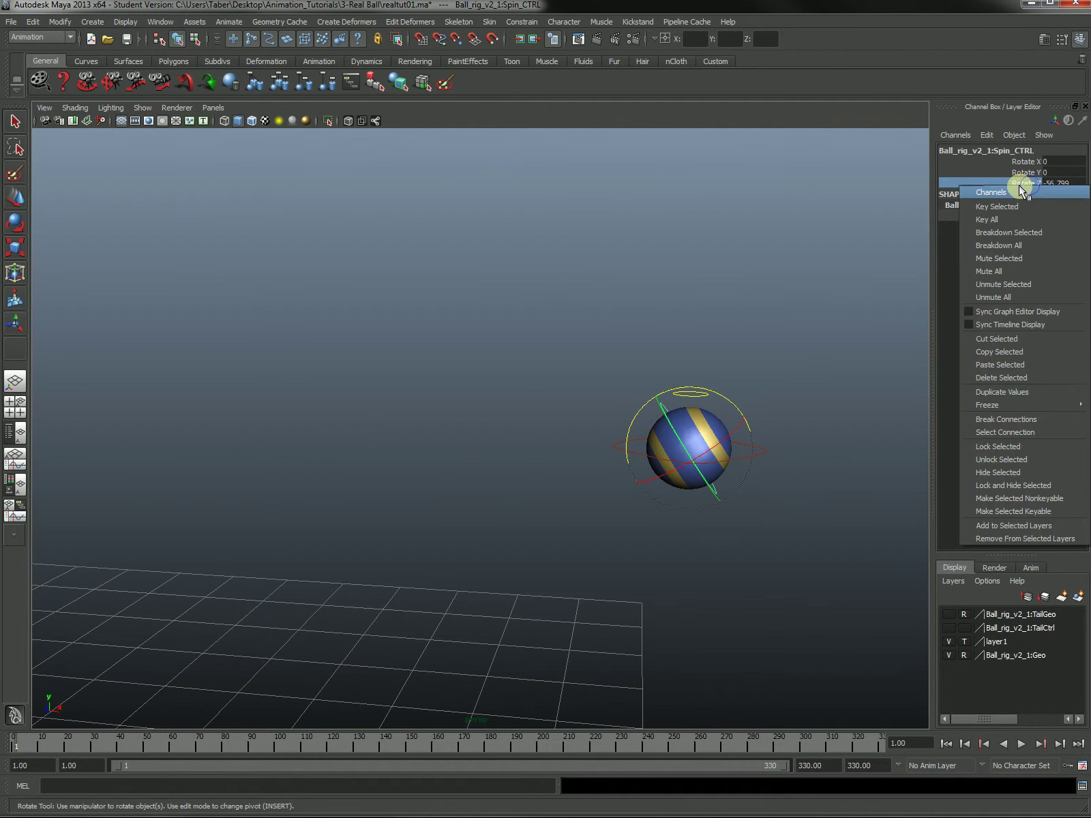
{"action": "left_click", "coordinate": [988, 204]}
{"action": "left_click_drag", "start_coordinate": [710, 493], "coordinate": [739, 397], "text": "alt"}
{"action": "key", "text": "w"}
{"action": "left_click", "coordinate": [705, 289]}
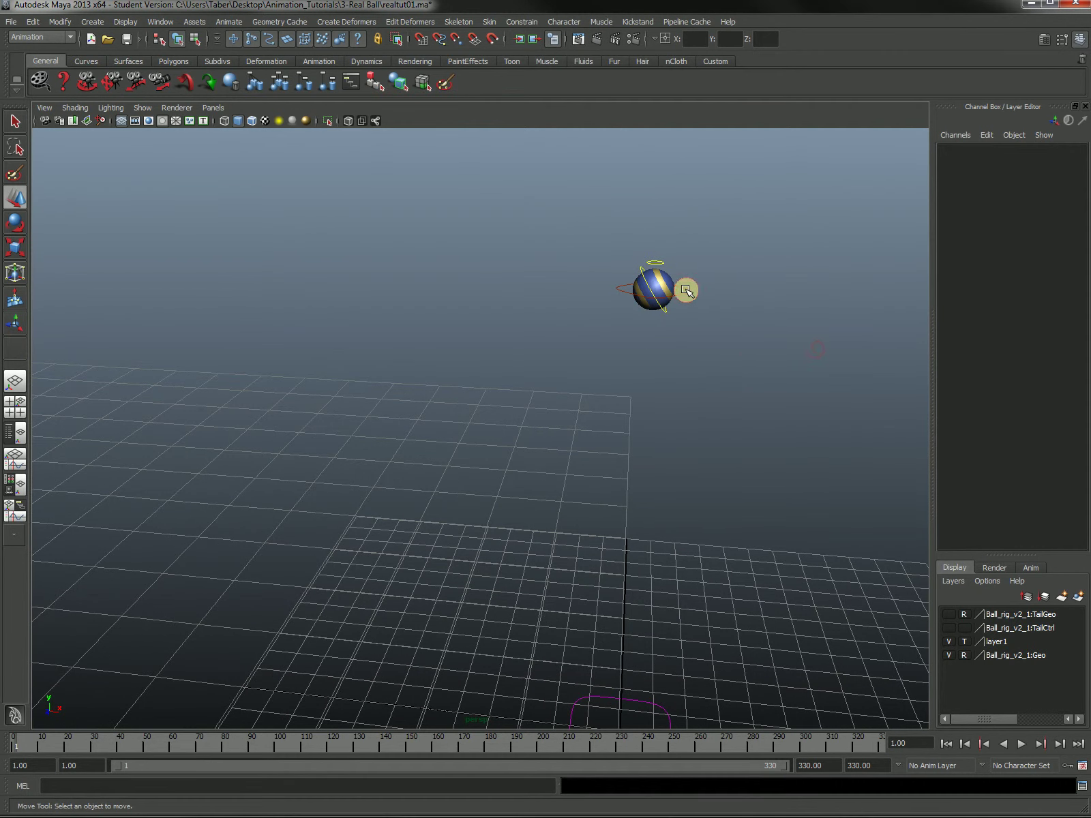
Go to the ball control's key at frame 281 and select the Spin_CTRL at the end of the roll.
{"action": "left_click", "coordinate": [686, 290]}
{"action": "left_click", "coordinate": [751, 745]}
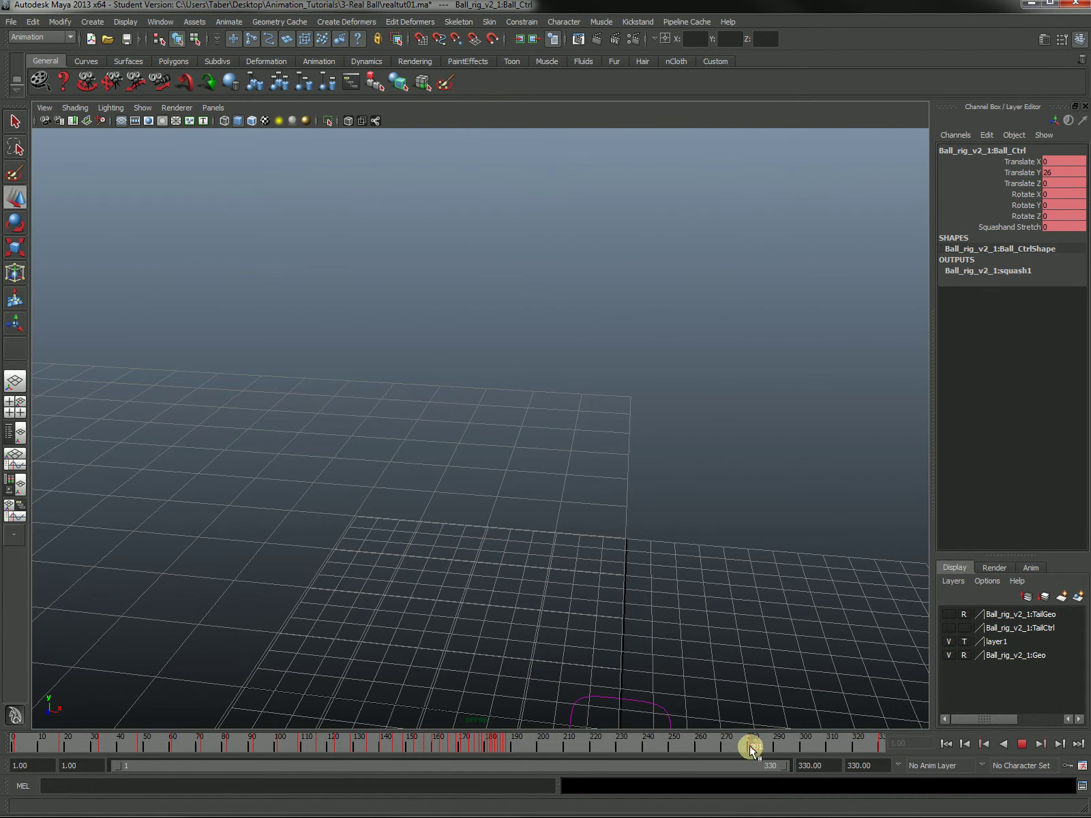
{"action": "middle_click_drag", "start_coordinate": [411, 525], "coordinate": [792, 523], "text": "alt"}
{"action": "left_click_drag", "start_coordinate": [792, 523], "coordinate": [580, 455], "text": "alt"}
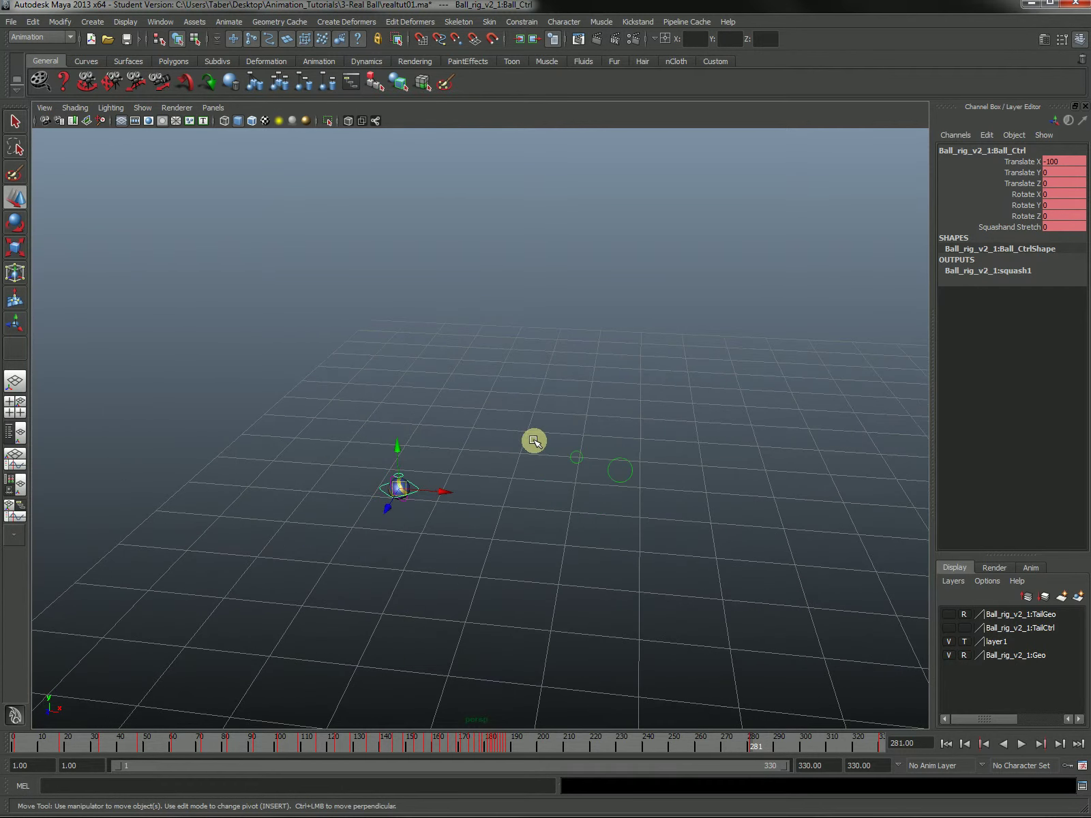
{"action": "left_click", "coordinate": [498, 449]}
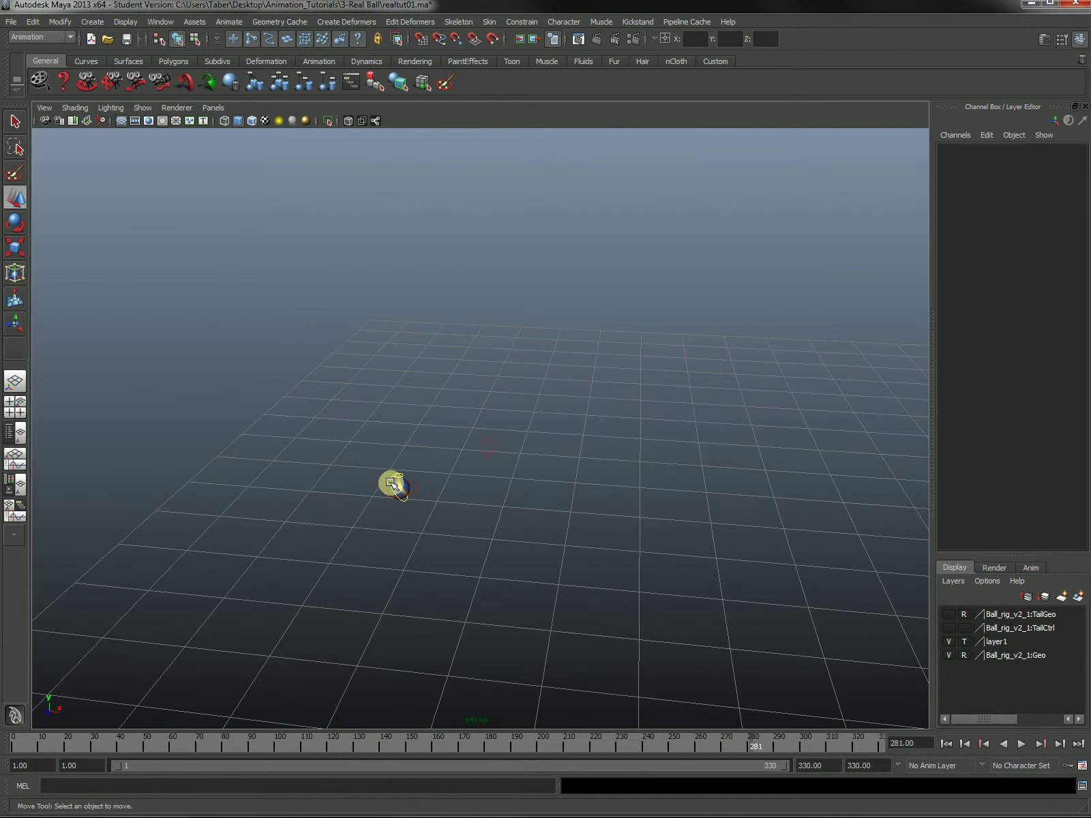
{"action": "left_click", "coordinate": [392, 484]}
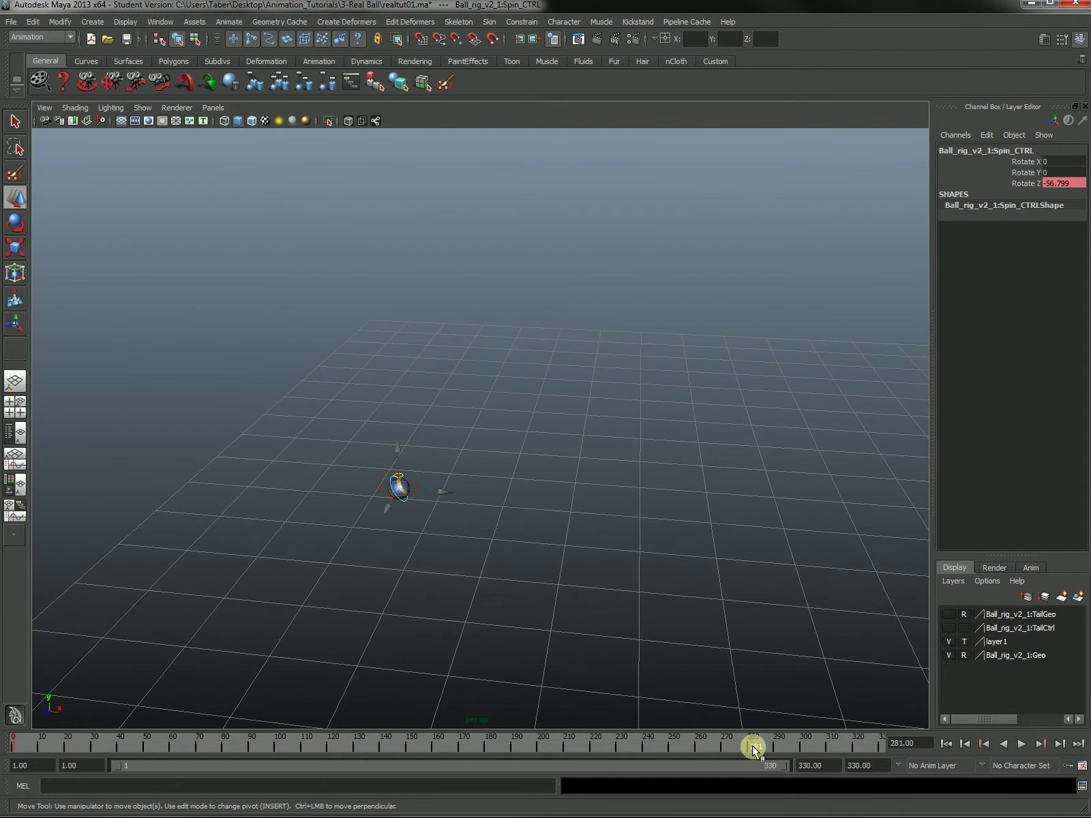
Spin the ball to 864.801 in Rotate Z and key that channel at frame 281.
{"action": "key", "text": "e"}
{"action": "left_click", "coordinate": [1022, 182]}
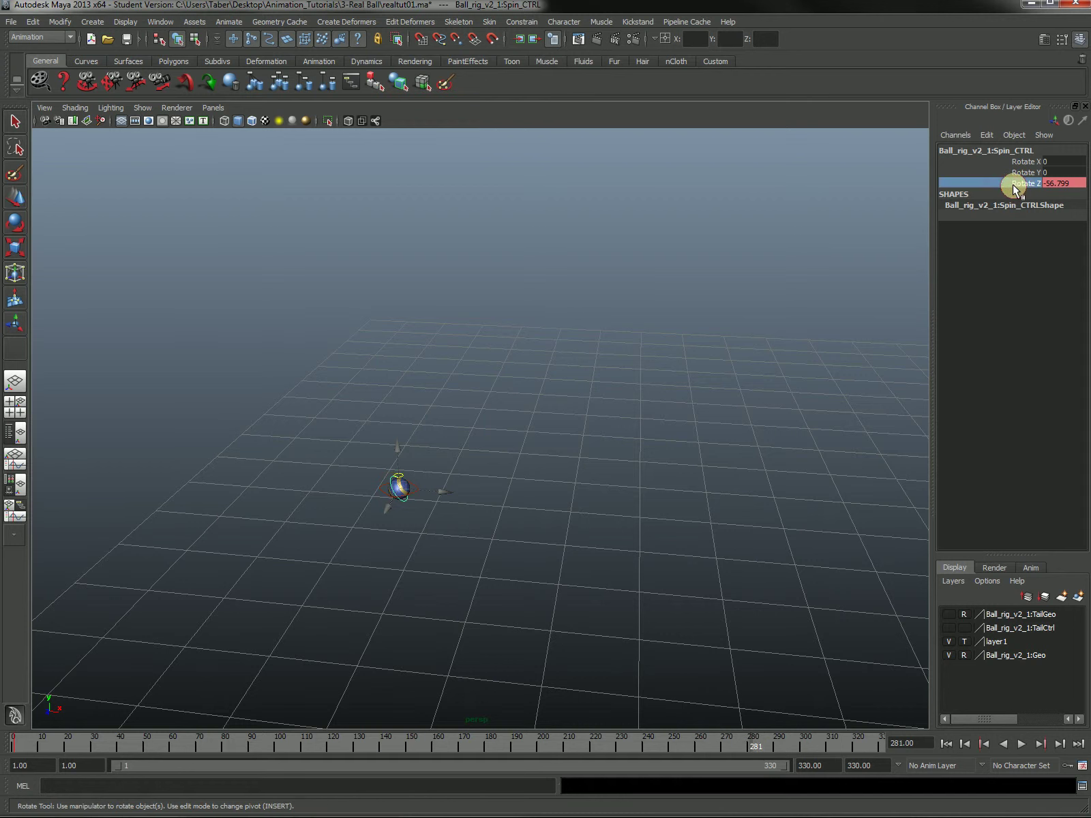
{"action": "middle_click_drag", "start_coordinate": [769, 341], "coordinate": [689, 377]}
{"action": "key", "text": "w"}
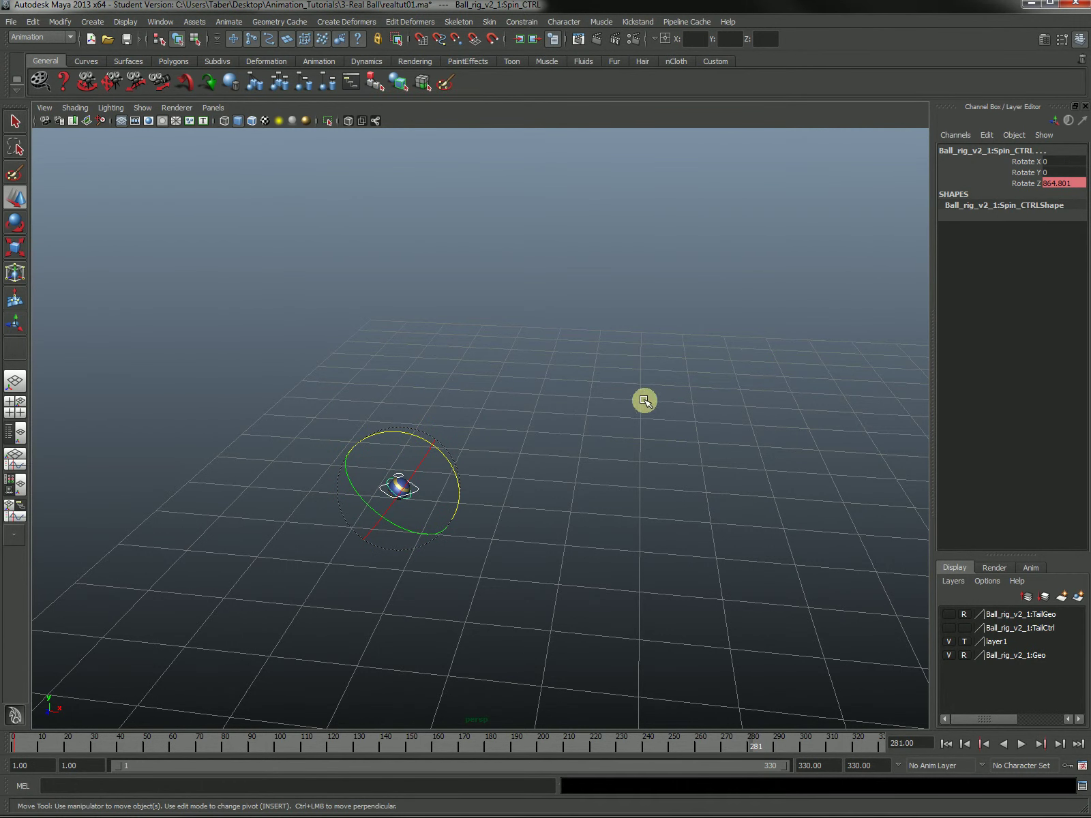
{"action": "left_click_drag", "start_coordinate": [586, 416], "coordinate": [621, 400], "text": "alt"}
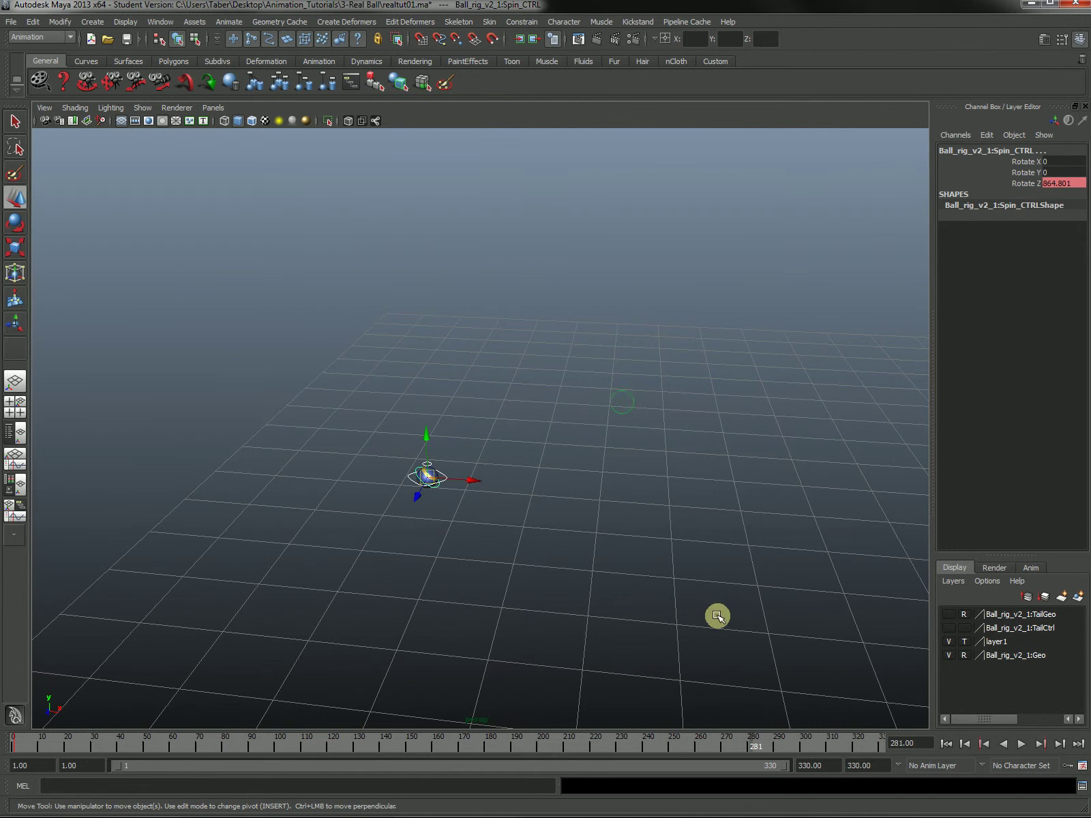
{"action": "left_click", "coordinate": [1020, 183]}
{"action": "right_click", "coordinate": [1021, 184]}
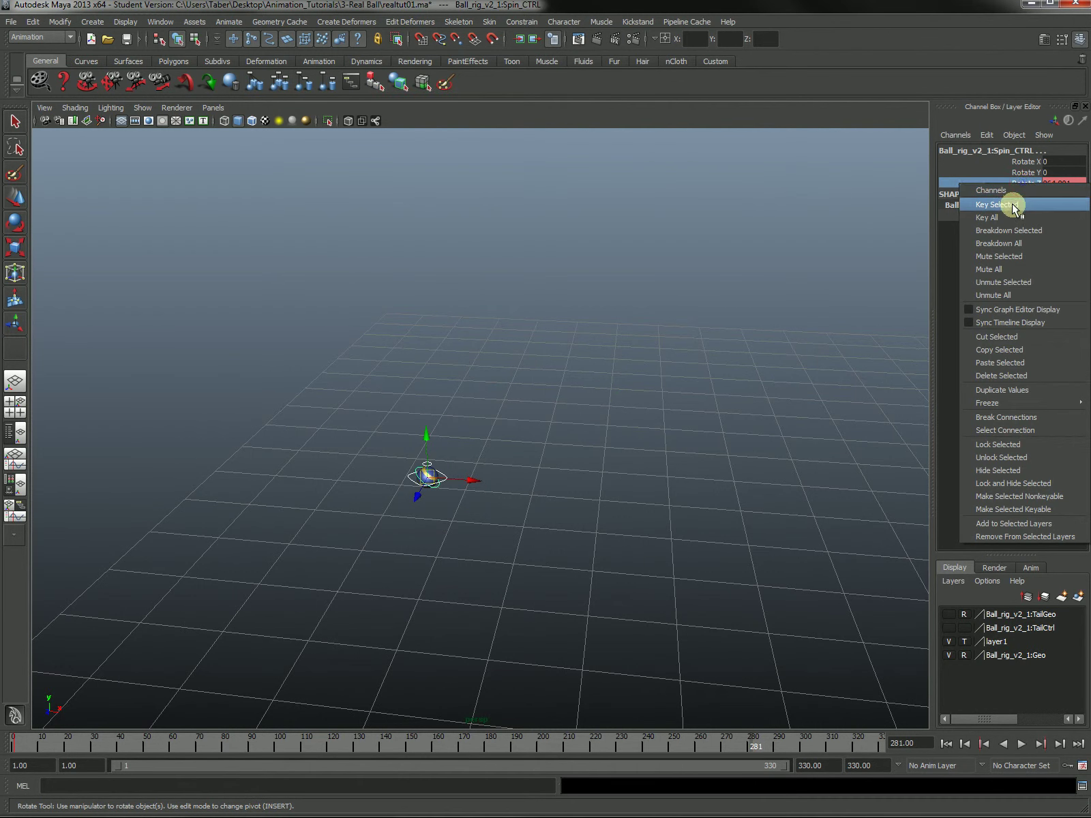
{"action": "left_click", "coordinate": [1010, 205]}
Play the animation from frame 1 with nothing selected and watch the ball spin through its bounces and final roll.
{"action": "left_click_drag", "start_coordinate": [840, 457], "coordinate": [401, 495], "text": "alt"}
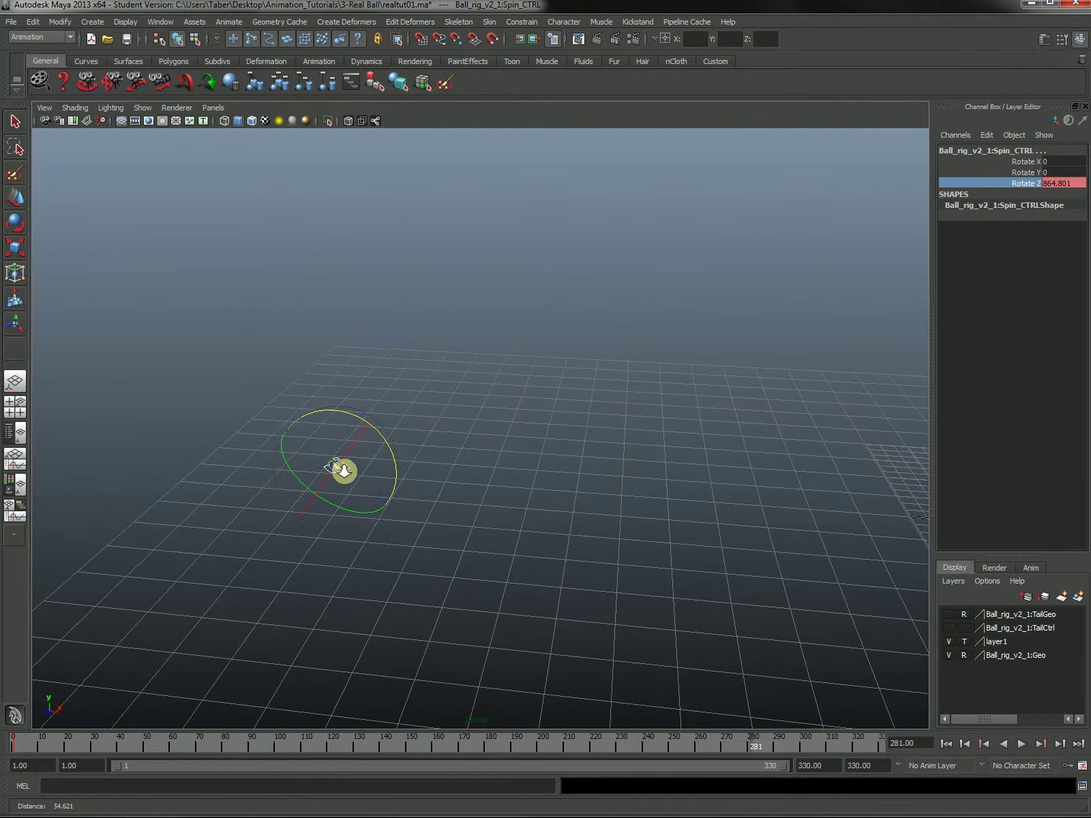
{"action": "left_click_drag", "start_coordinate": [655, 515], "coordinate": [606, 491], "text": "alt"}
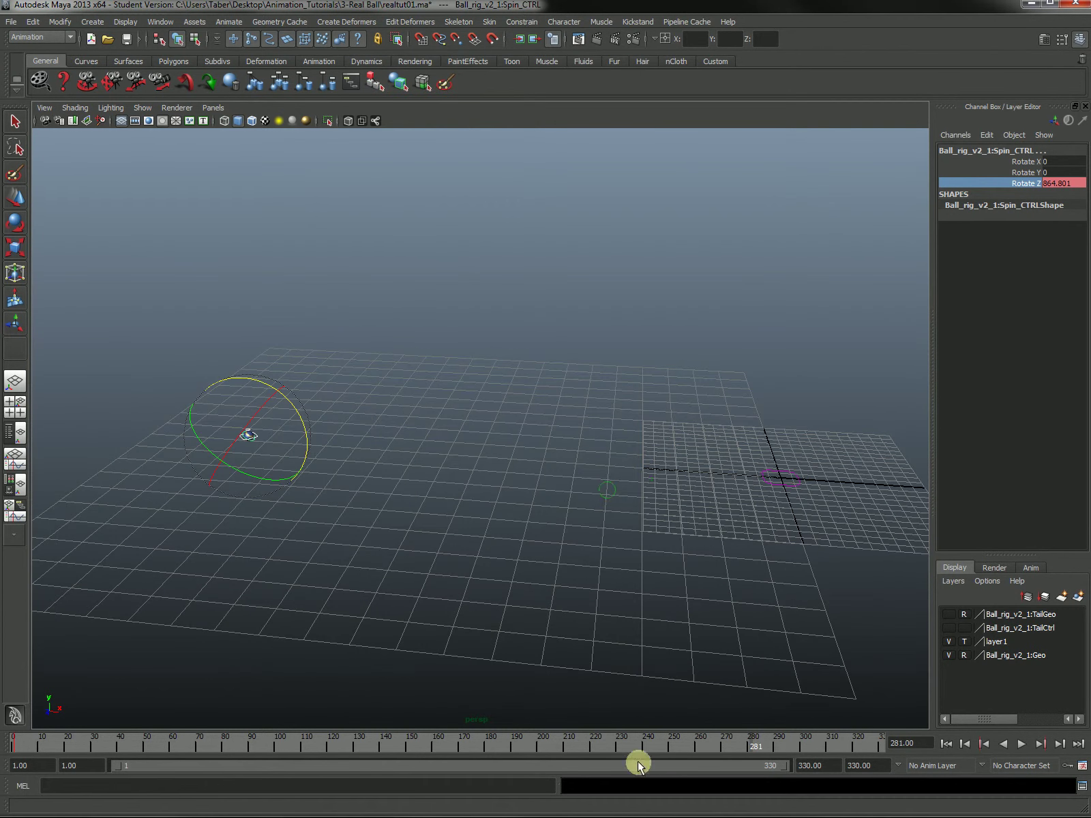
{"action": "left_click", "coordinate": [1018, 744]}
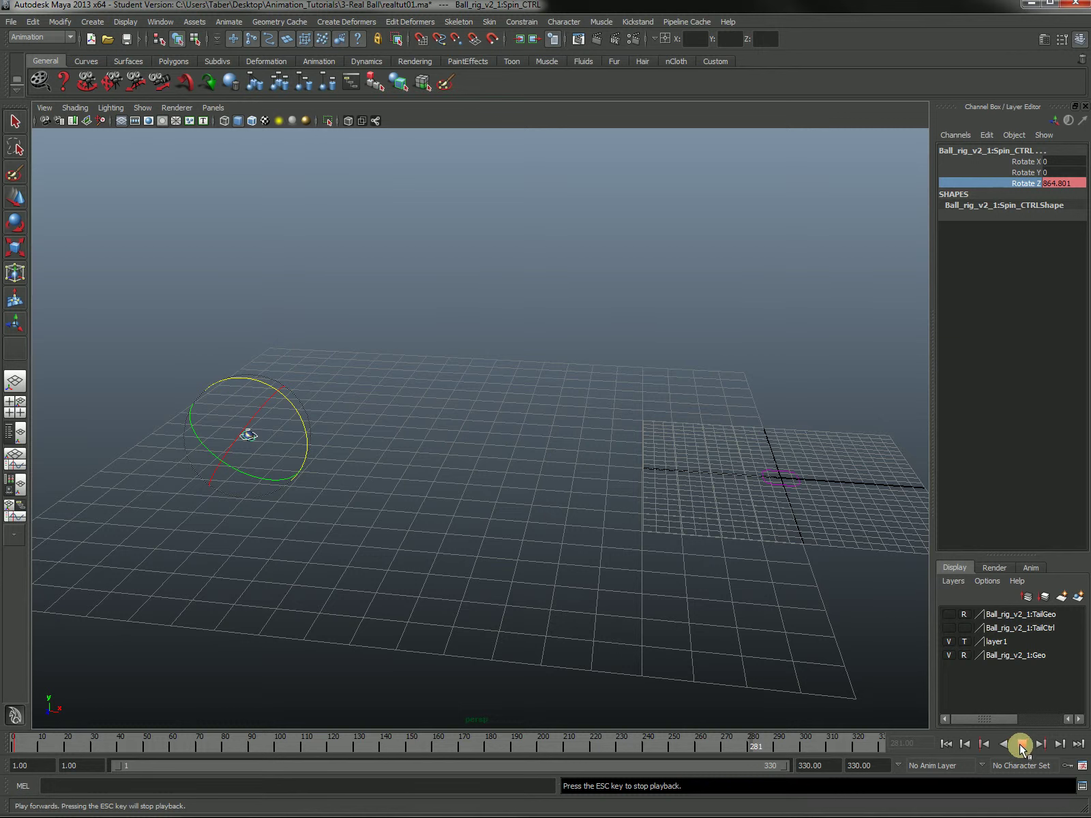
{"action": "left_click_drag", "start_coordinate": [541, 745], "coordinate": [152, 743]}
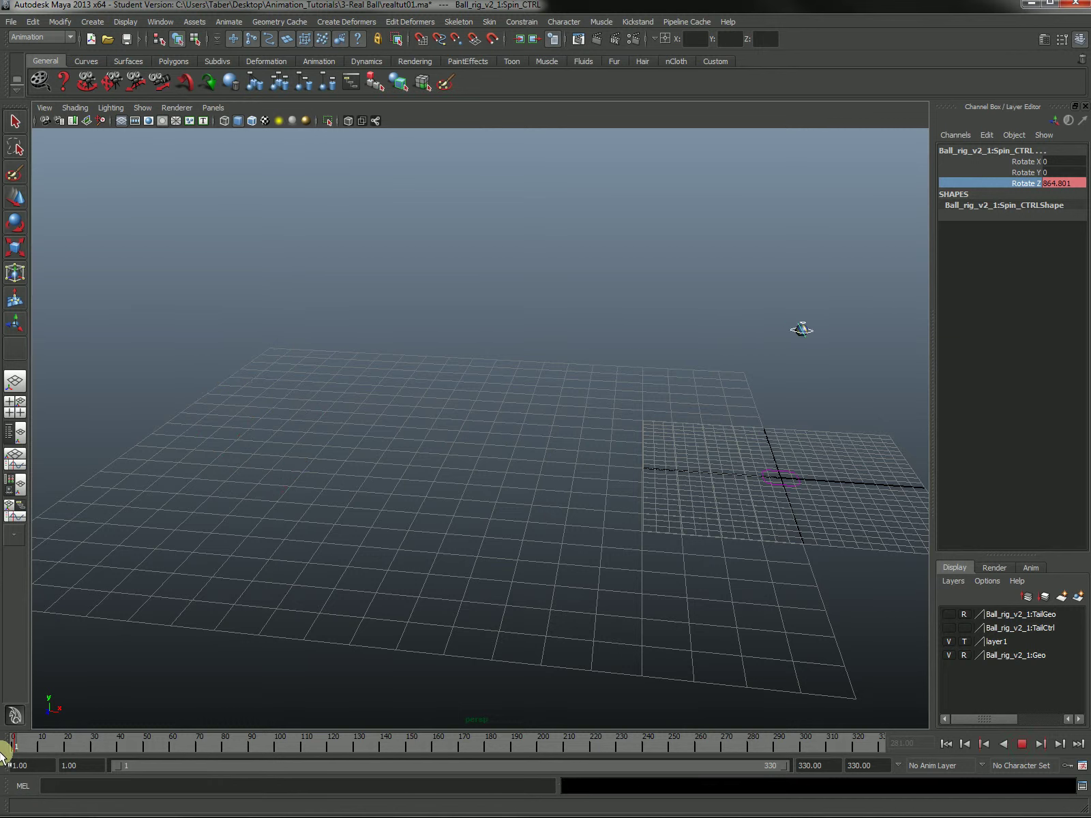
{"action": "left_click", "coordinate": [677, 491]}
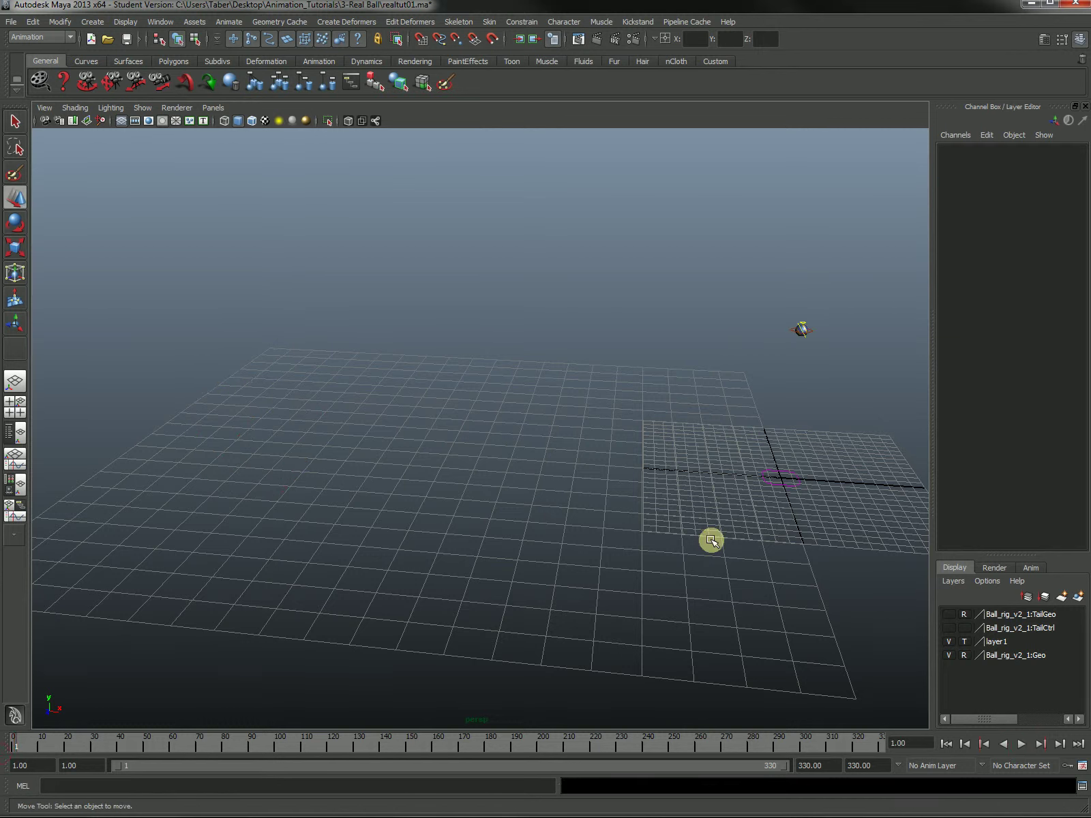
{"action": "left_click", "coordinate": [1018, 745]}
{"action": "scroll", "coordinate": [677, 641], "scroll_direction": "up", "scroll_amount": 3}
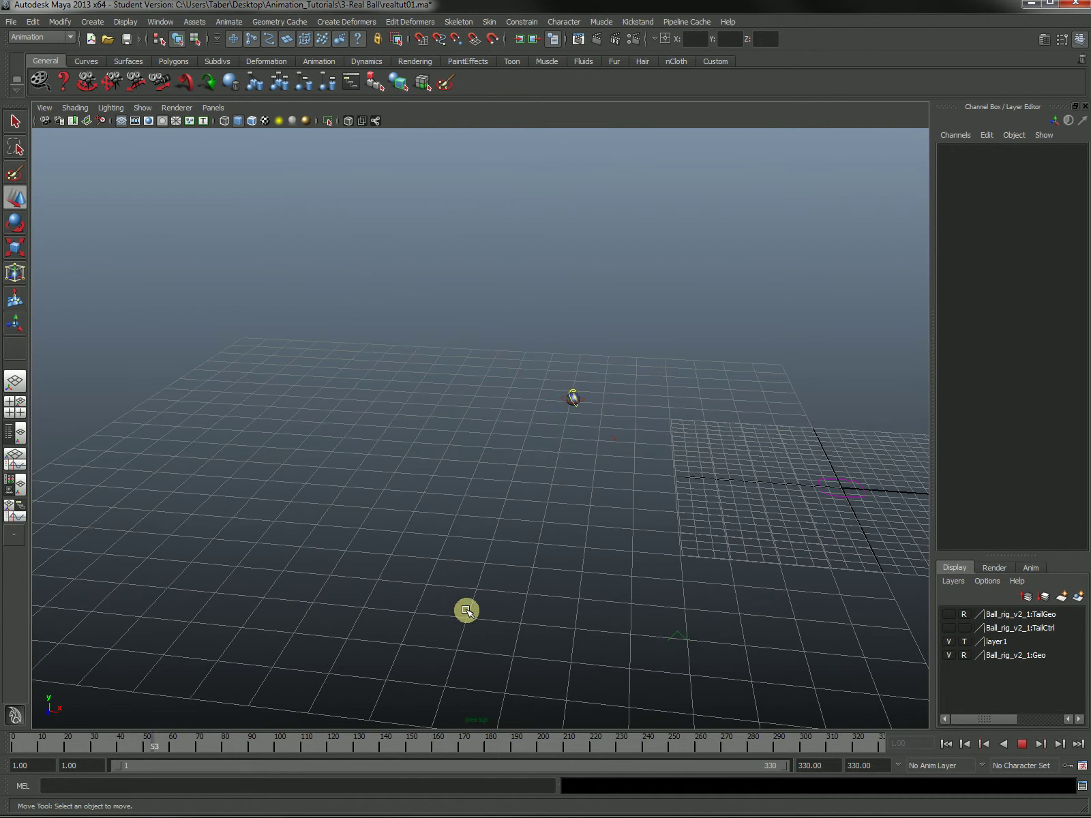
{"action": "middle_click_drag", "start_coordinate": [477, 609], "coordinate": [594, 638], "text": "alt"}
{"action": "left_click_drag", "start_coordinate": [557, 623], "coordinate": [554, 604], "text": "alt"}
{"action": "right_click_drag", "start_coordinate": [566, 604], "coordinate": [633, 608], "text": "alt"}
{"action": "middle_click_drag", "start_coordinate": [661, 616], "coordinate": [577, 635], "text": "alt"}
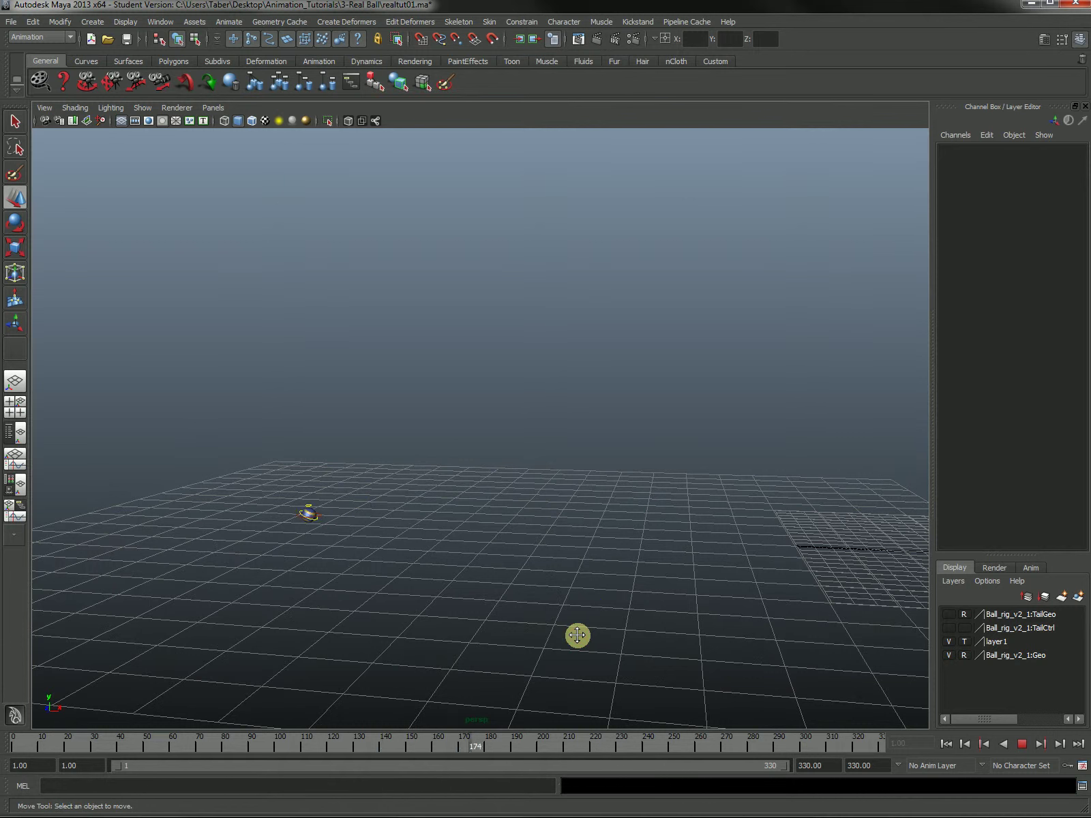
{"action": "left_click", "coordinate": [1023, 743]}
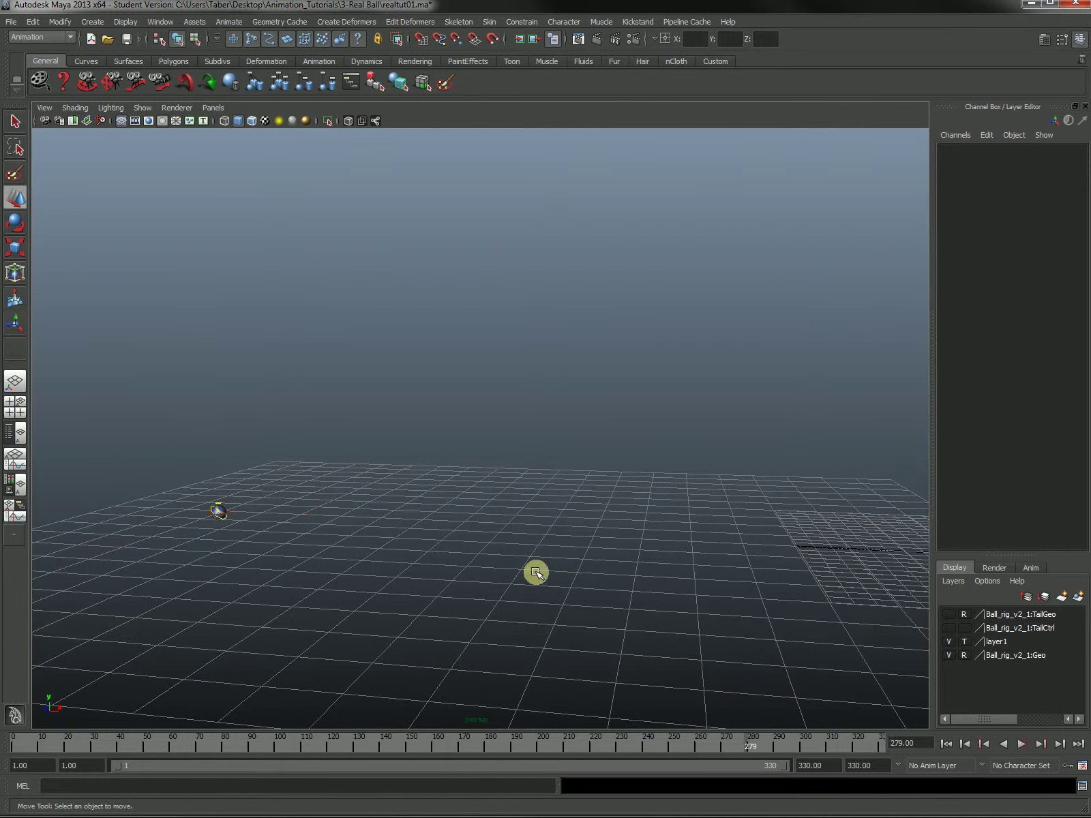
Show the Spin_CTRL curves in the Graph Editor and flatten the tangents of the Rotate Z key at frame 281.
{"action": "left_click", "coordinate": [227, 519]}
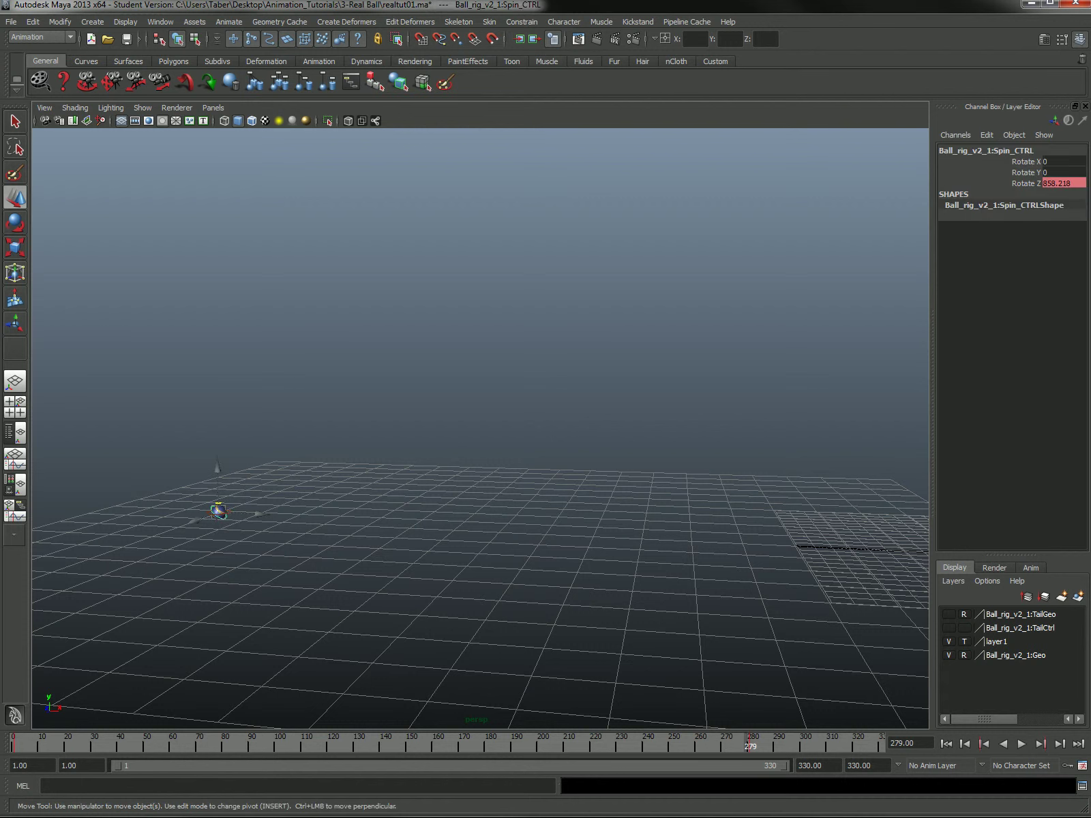
{"action": "key", "text": "alt+Tab"}
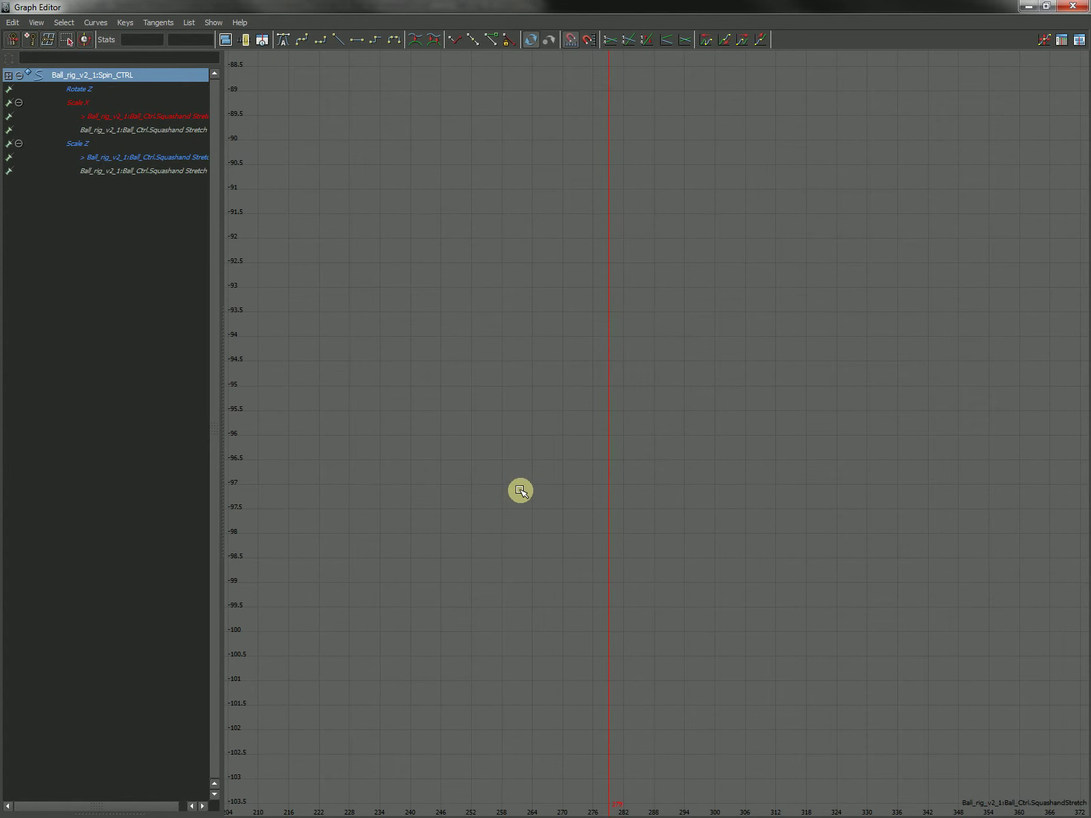
{"action": "key", "text": "a"}
{"action": "left_click_drag", "start_coordinate": [879, 156], "coordinate": [946, 231]}
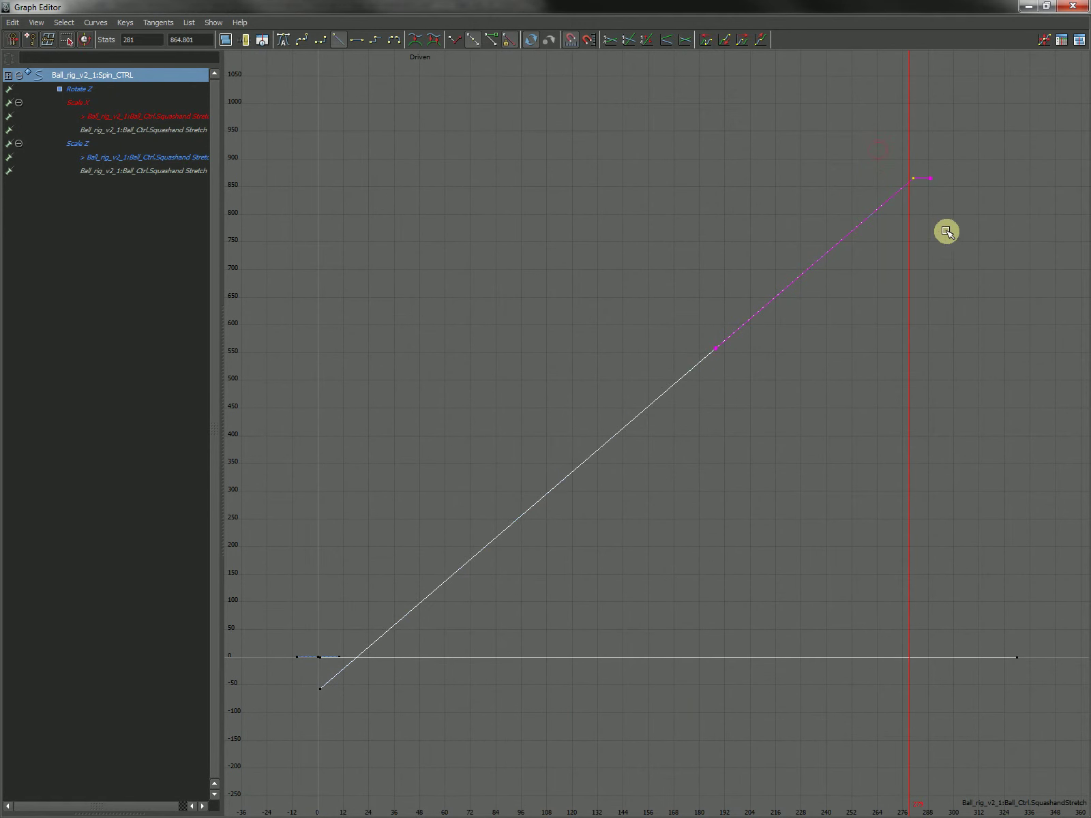
{"action": "left_click", "coordinate": [356, 40]}
Steepen the Rotate Z curve's outgoing tangent at frame 1 and slightly shorten the incoming tangent at frame 281.
{"action": "left_click_drag", "start_coordinate": [302, 685], "coordinate": [379, 733]}
{"action": "left_click_drag", "start_coordinate": [433, 526], "coordinate": [535, 508]}
{"action": "middle_click_drag", "start_coordinate": [518, 520], "coordinate": [463, 431]}
{"action": "left_click_drag", "start_coordinate": [832, 138], "coordinate": [996, 229]}
{"action": "left_click_drag", "start_coordinate": [746, 152], "coordinate": [719, 184]}
{"action": "left_click", "coordinate": [982, 248]}
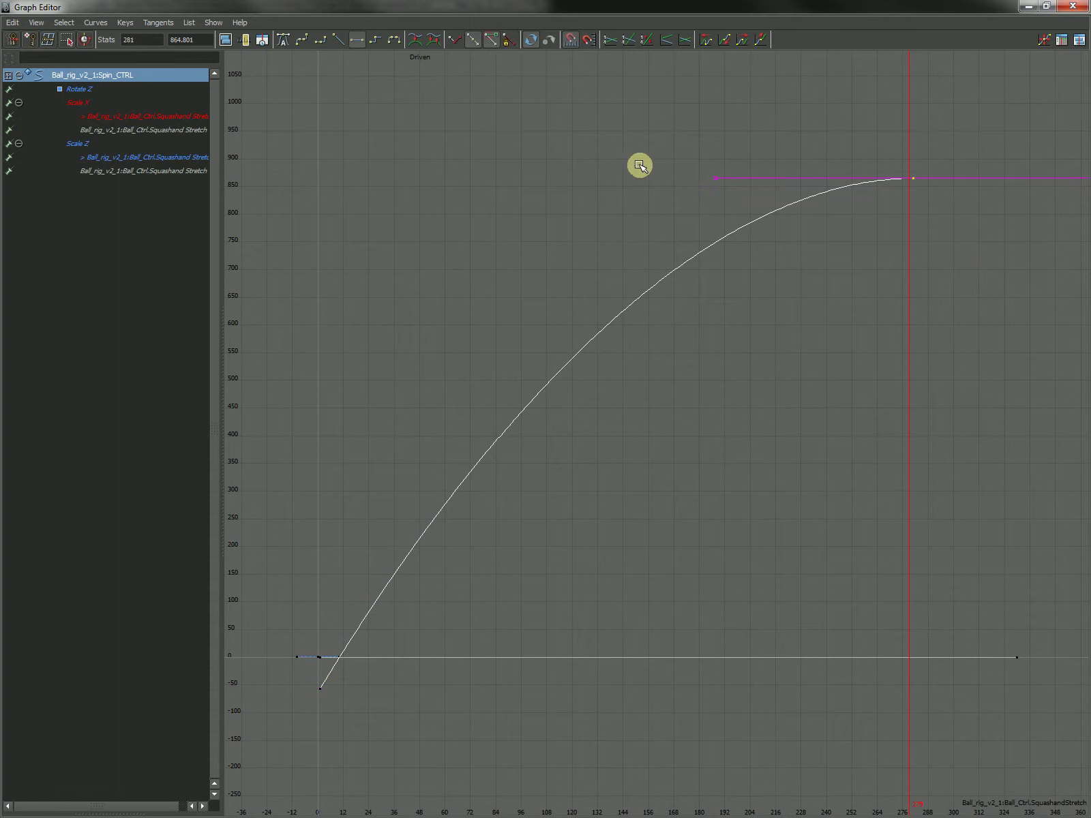
{"action": "left_click_drag", "start_coordinate": [654, 148], "coordinate": [746, 188]}
{"action": "middle_click_drag", "start_coordinate": [716, 178], "coordinate": [741, 177]}
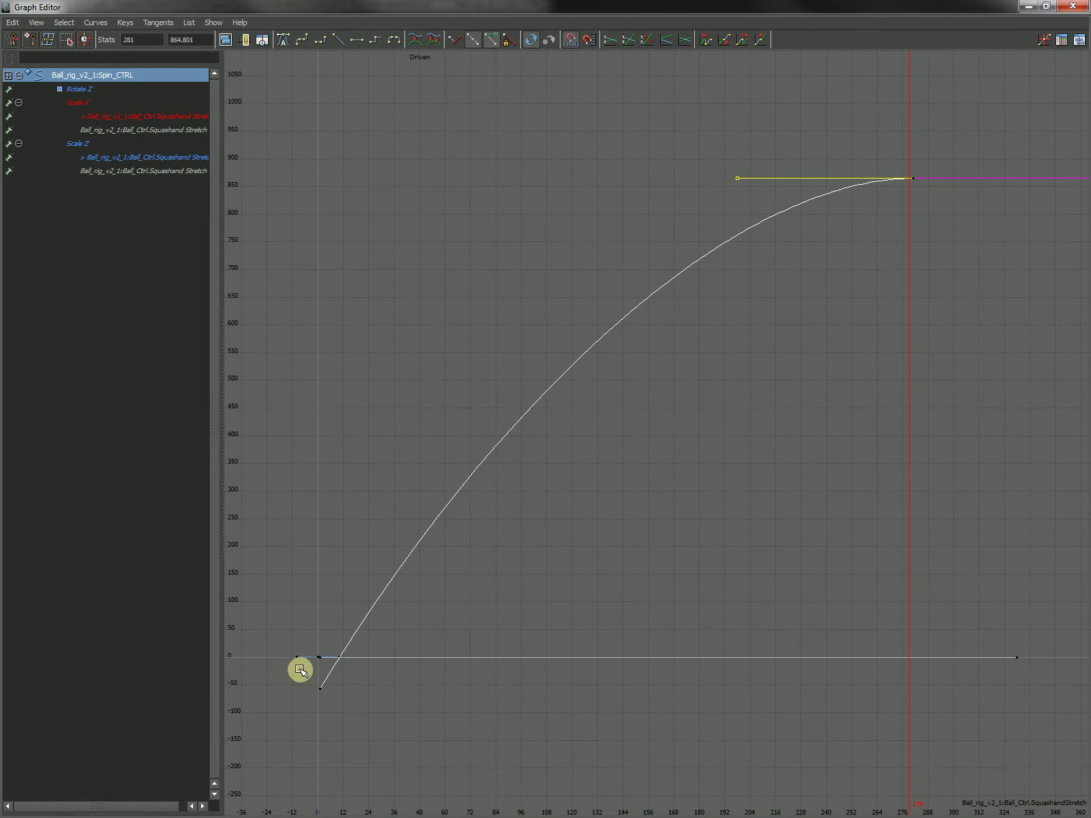
{"action": "middle_click_drag", "start_coordinate": [977, 220], "coordinate": [716, 240], "text": "alt"}
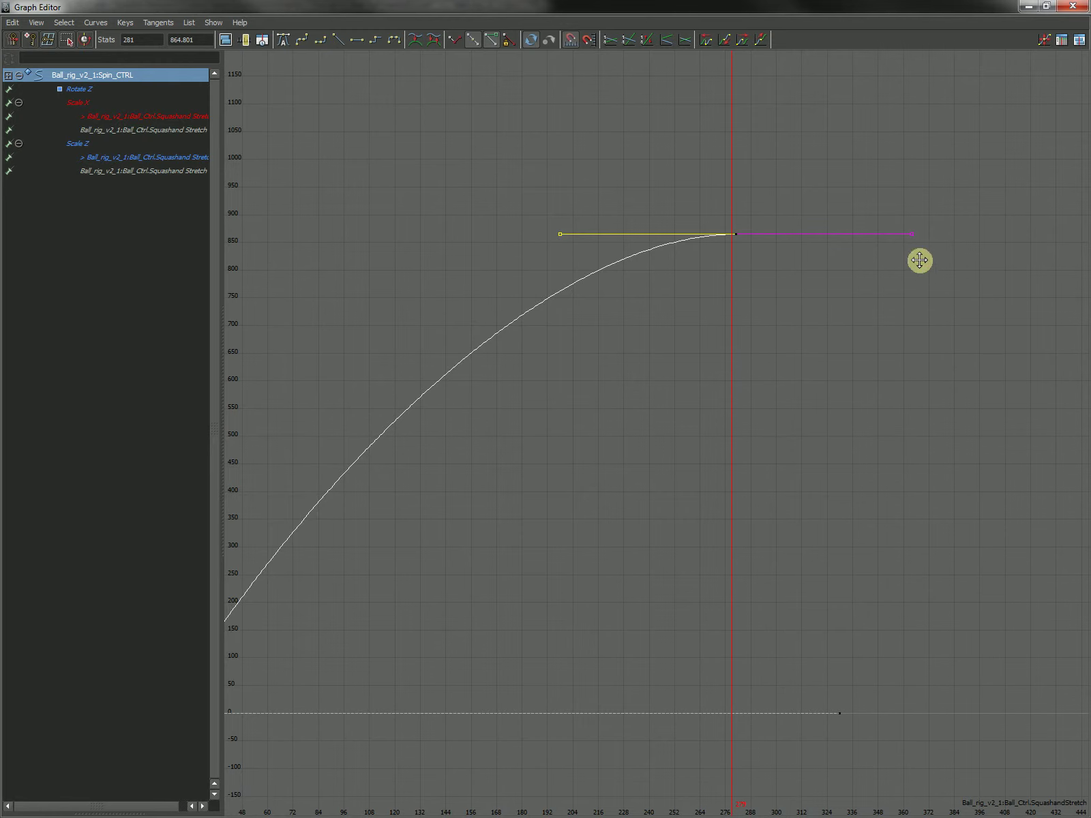
Leave the Graph Editor and replay the animation from a wider view to check the eased spin.
{"action": "left_click", "coordinate": [1028, 8]}
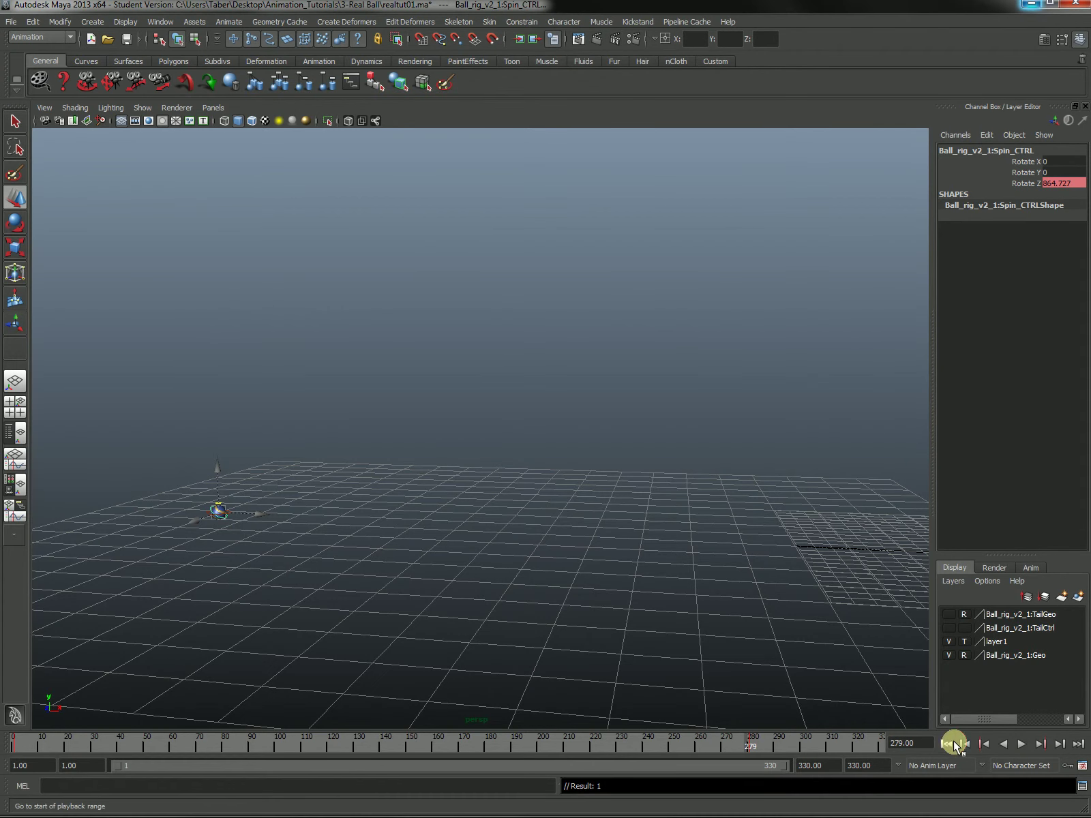
{"action": "left_click", "coordinate": [1020, 745]}
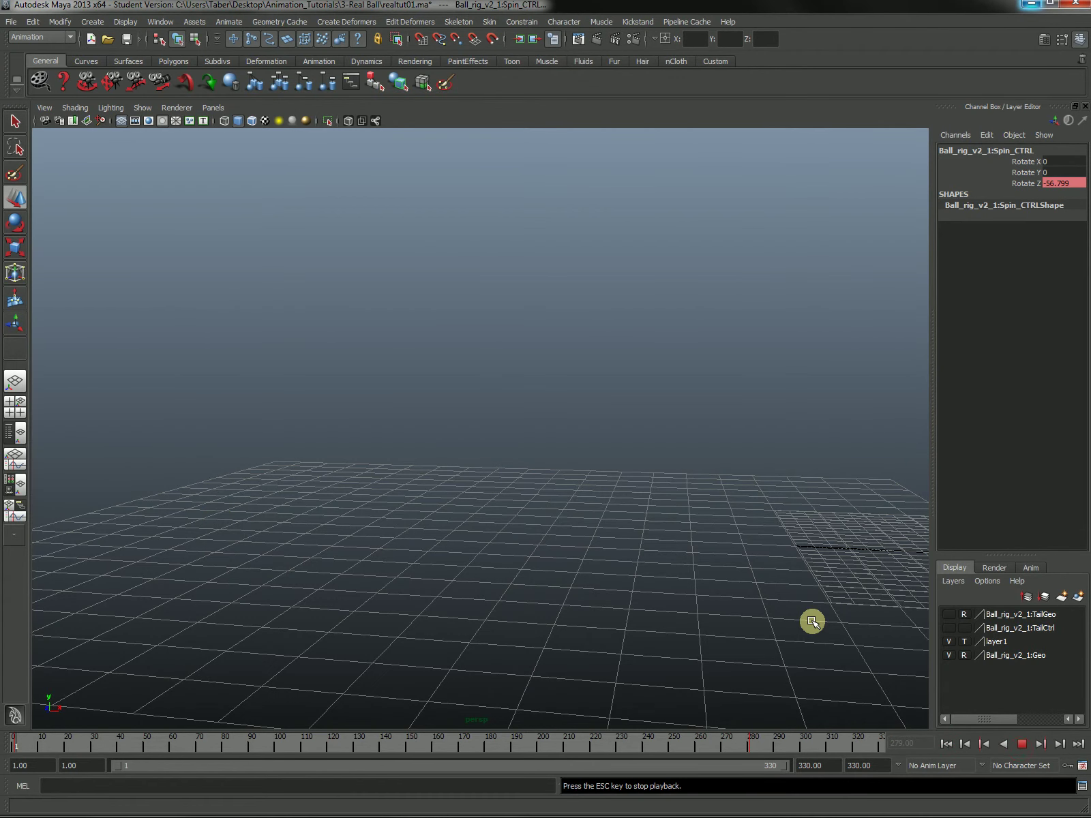
{"action": "left_click", "coordinate": [1022, 744]}
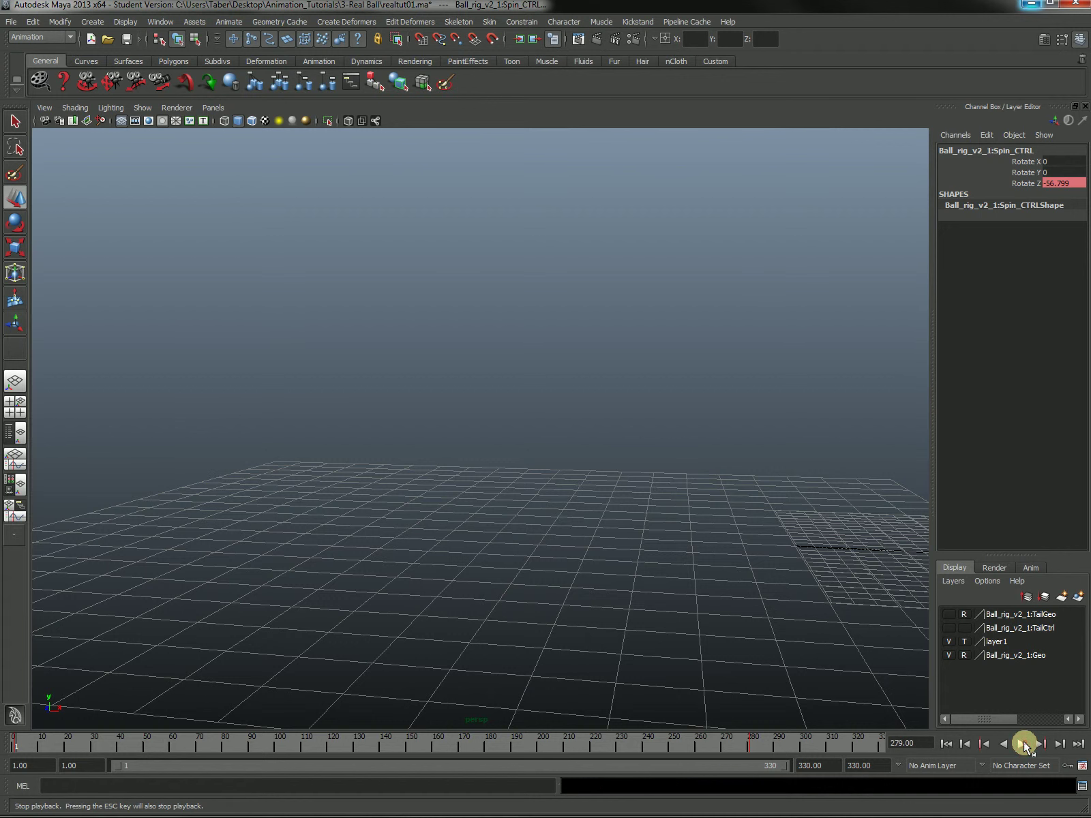
{"action": "middle_click_drag", "start_coordinate": [768, 610], "coordinate": [694, 611], "text": "alt"}
{"action": "right_click_drag", "start_coordinate": [702, 612], "coordinate": [596, 627], "text": "alt"}
{"action": "left_click", "coordinate": [1022, 745]}
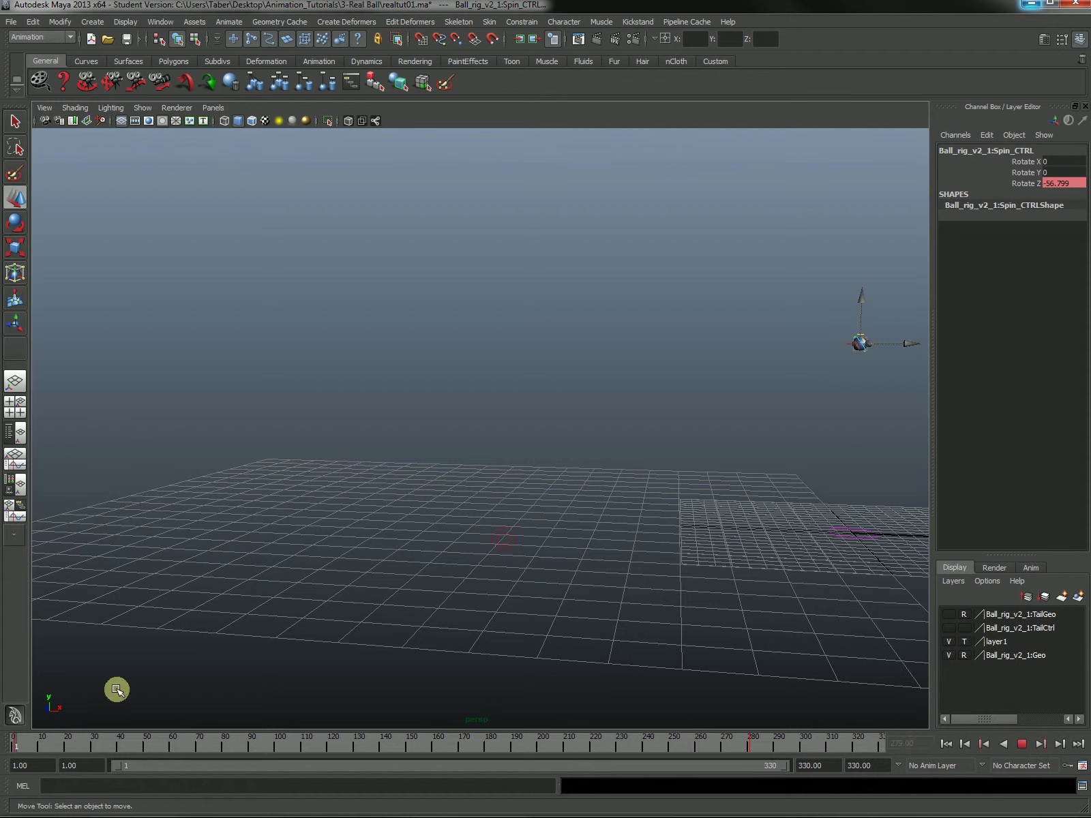
Replay the animation from frame 1 with nothing selected and watch how the ball's spin matches its final roll.
{"action": "left_click_drag", "start_coordinate": [90, 750], "coordinate": [2, 748]}
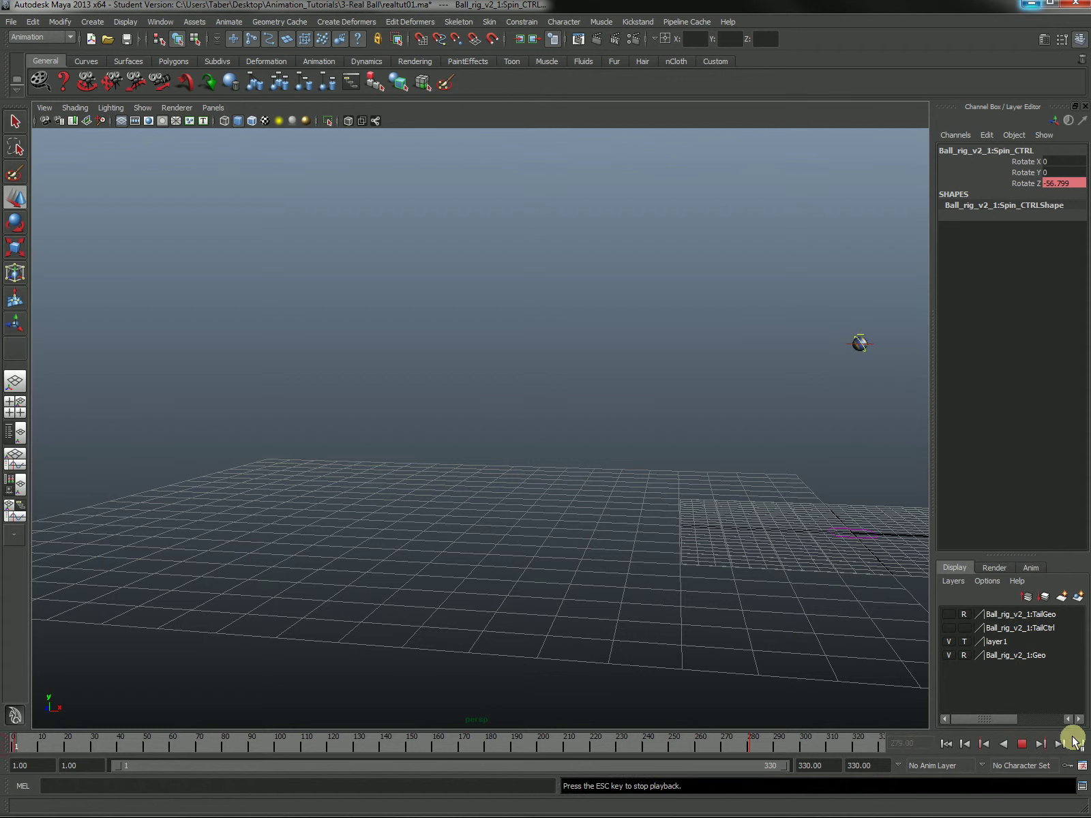
{"action": "left_click", "coordinate": [1022, 744]}
{"action": "left_click", "coordinate": [1023, 744]}
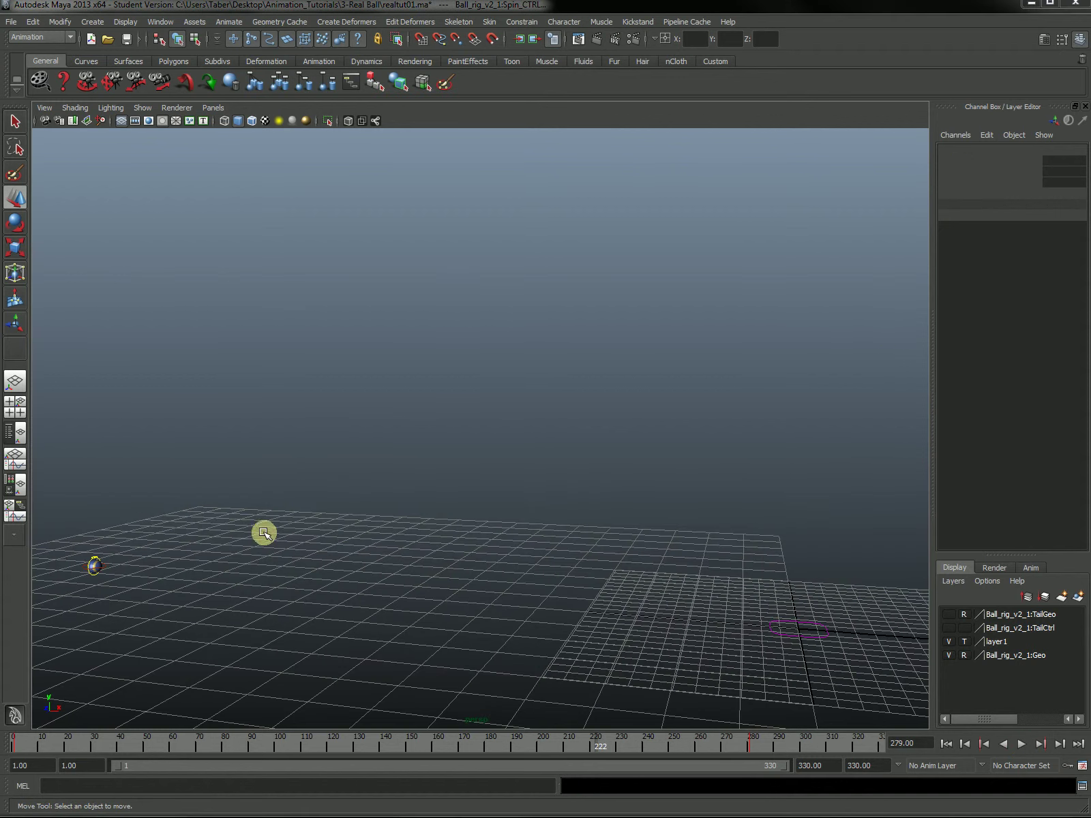
{"action": "left_click", "coordinate": [396, 746]}
{"action": "key", "text": "alt+v"}
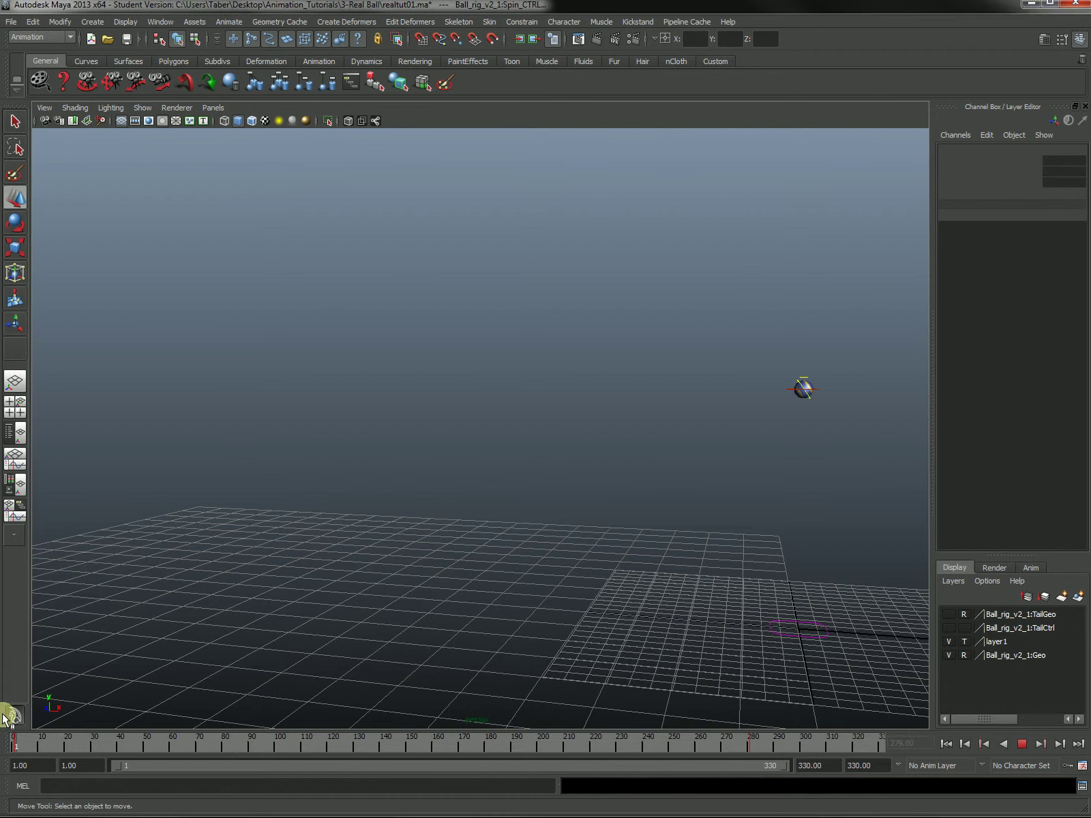
{"action": "left_click_drag", "start_coordinate": [135, 751], "coordinate": [180, 750]}
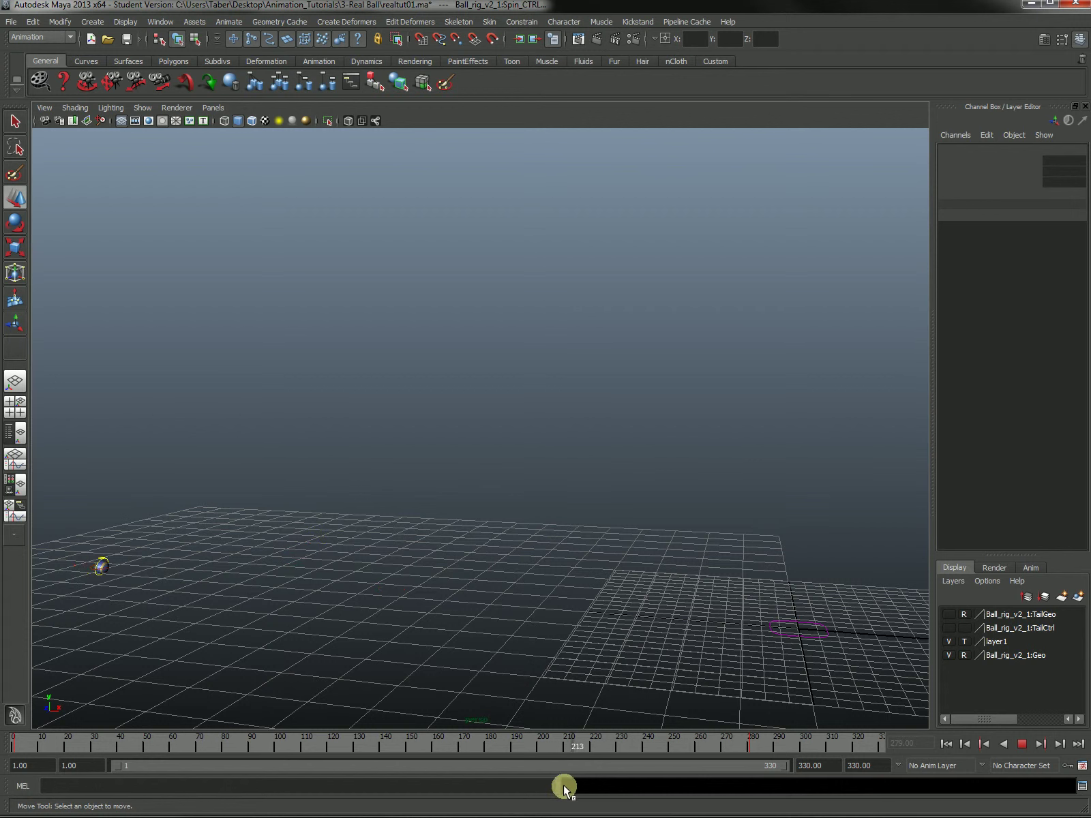
{"action": "left_click", "coordinate": [587, 796]}
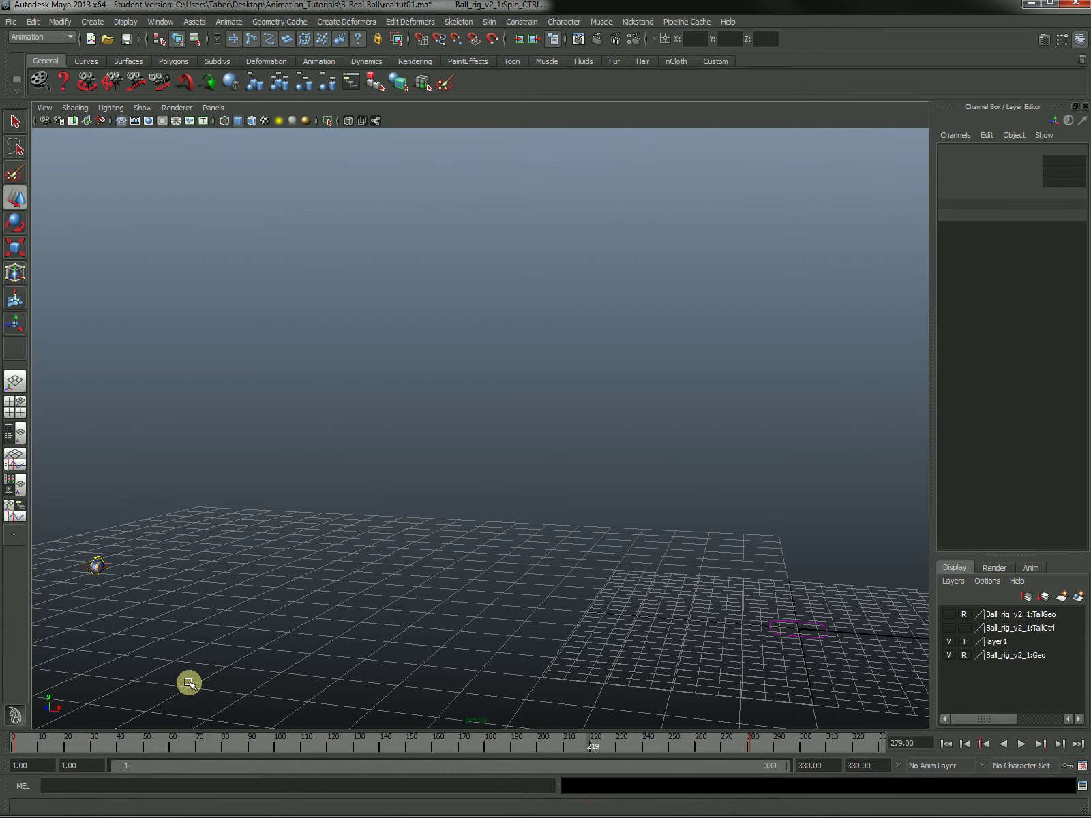
Raise the Rotate Z key at frame 281 to about 1130 in the Graph Editor, keeping its tangents flat.
{"action": "left_click", "coordinate": [95, 575]}
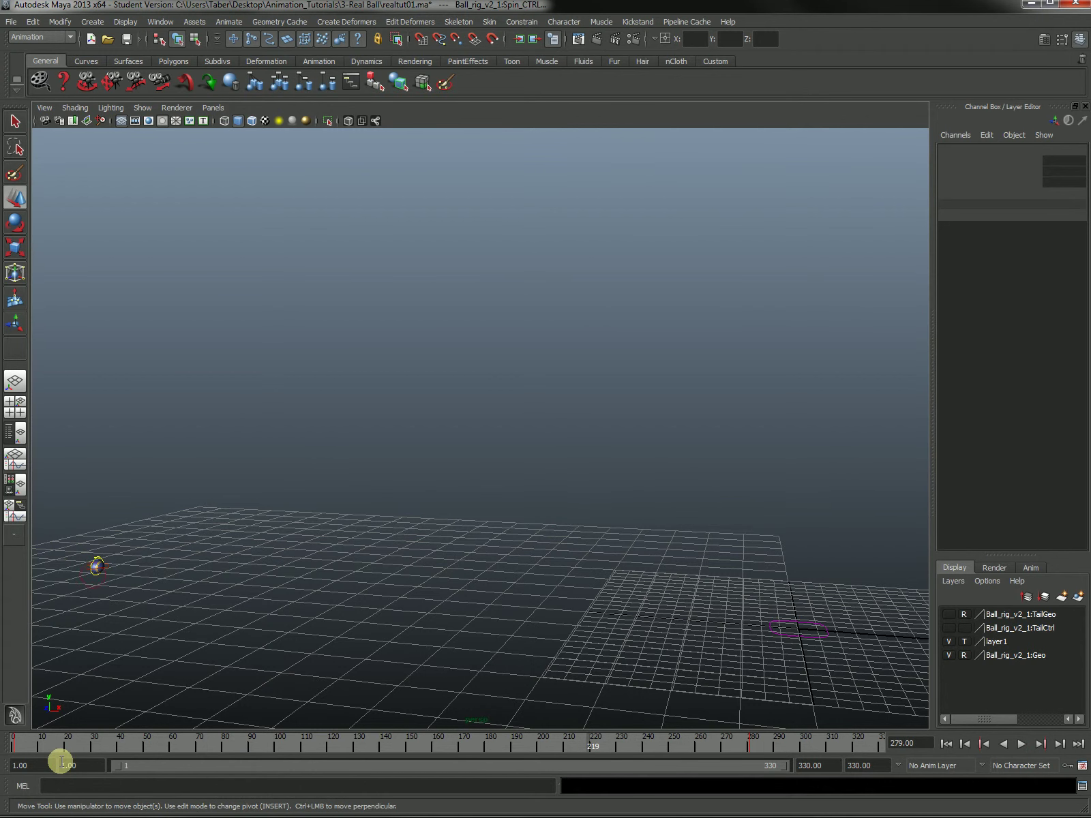
{"action": "key", "text": "alt+Tab"}
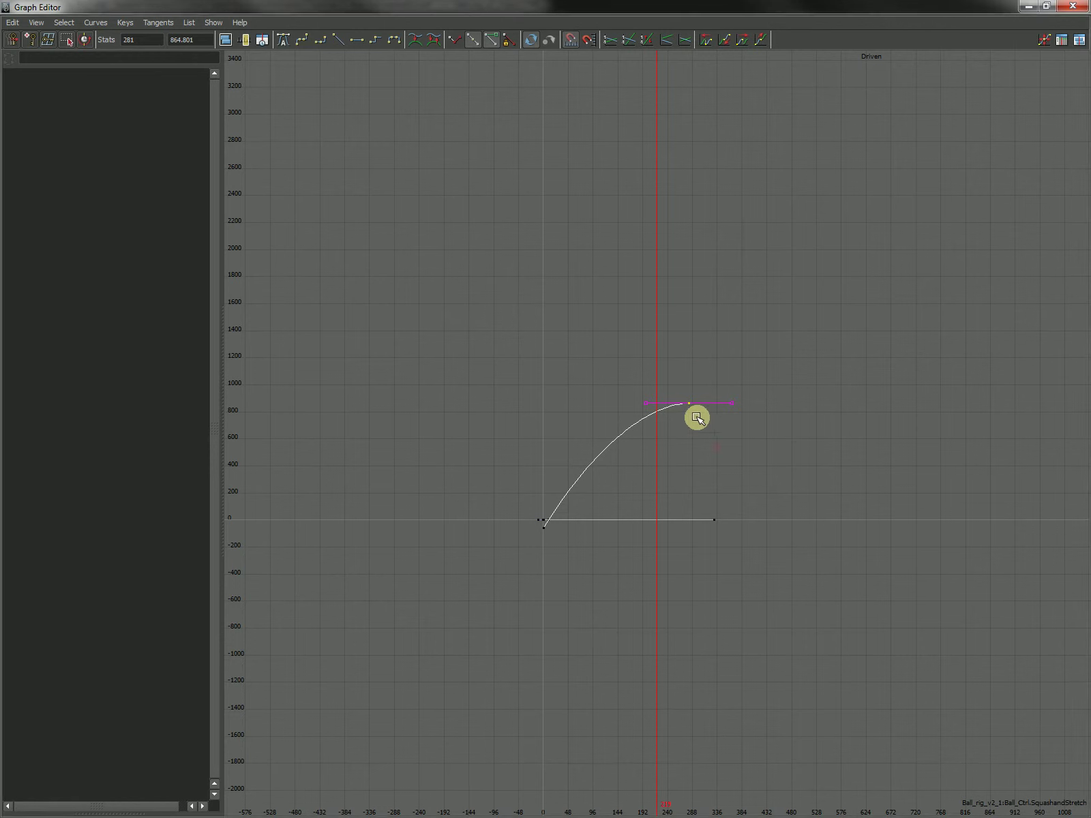
{"action": "middle_click_drag", "start_coordinate": [687, 395], "coordinate": [687, 361]}
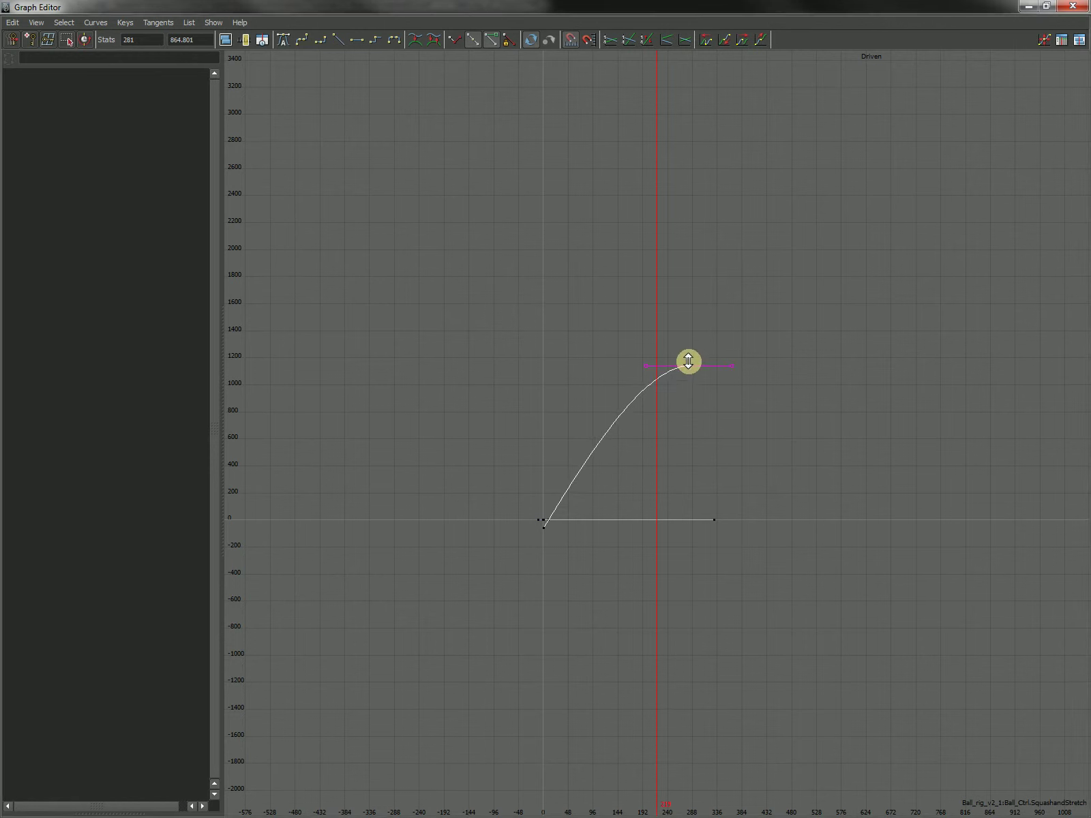
{"action": "left_click", "coordinate": [1029, 6]}
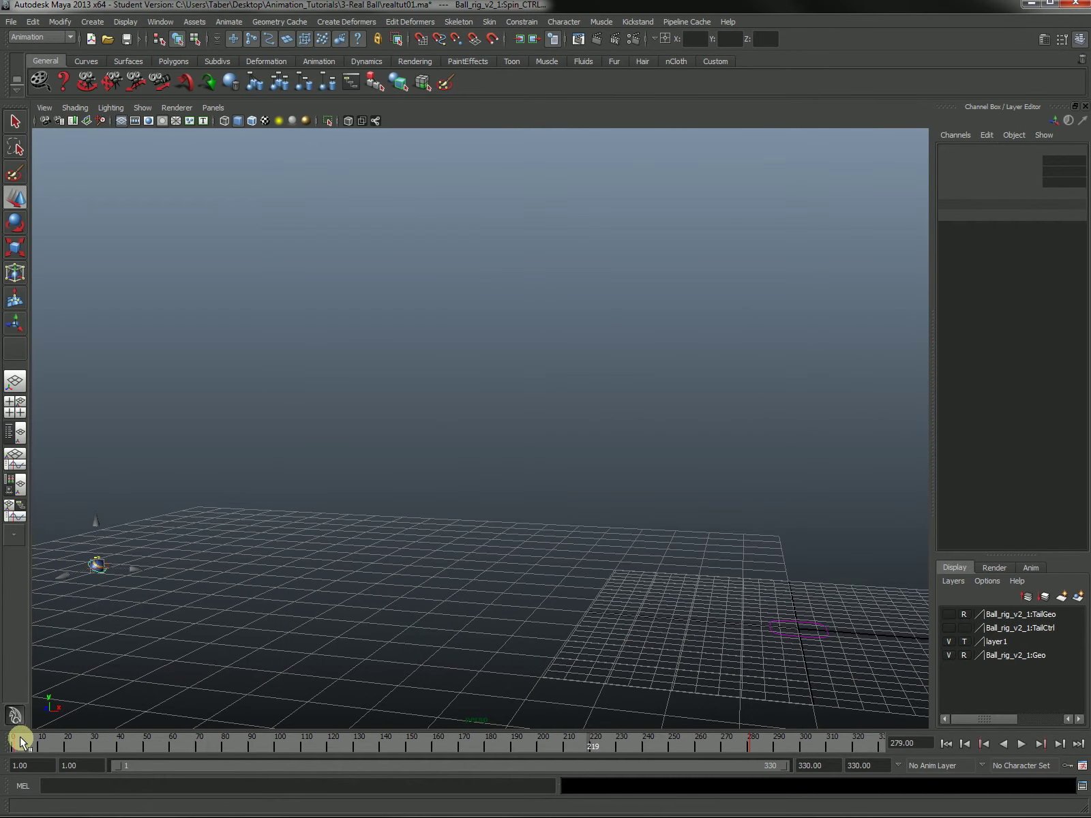
Replay the animation and scrub through the final roll in close-up to check the ball's spin.
{"action": "left_click_drag", "start_coordinate": [21, 742], "coordinate": [105, 764]}
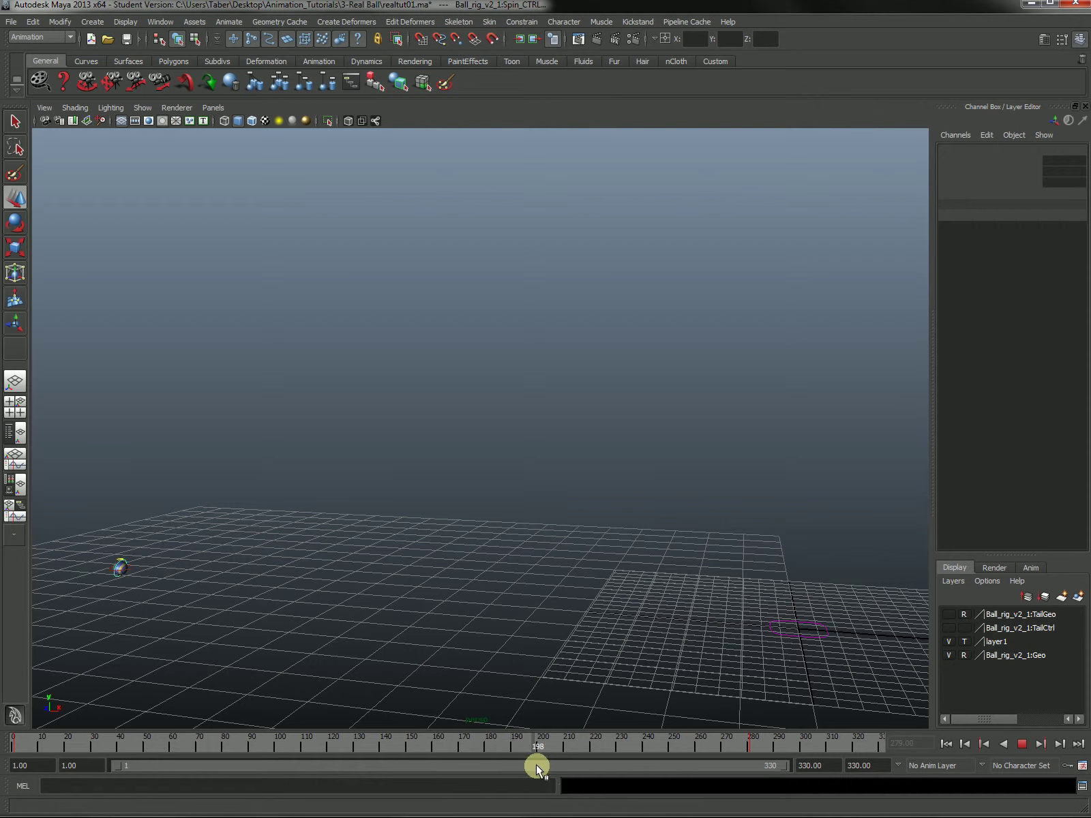
{"action": "left_click_drag", "start_coordinate": [565, 768], "coordinate": [557, 769]}
{"action": "middle_click_drag", "start_coordinate": [205, 601], "coordinate": [632, 558], "text": "alt"}
{"action": "right_click_drag", "start_coordinate": [639, 561], "coordinate": [818, 631], "text": "alt"}
{"action": "middle_click_drag", "start_coordinate": [627, 660], "coordinate": [557, 440], "text": "alt"}
{"action": "right_click_drag", "start_coordinate": [470, 528], "coordinate": [744, 552], "text": "alt"}
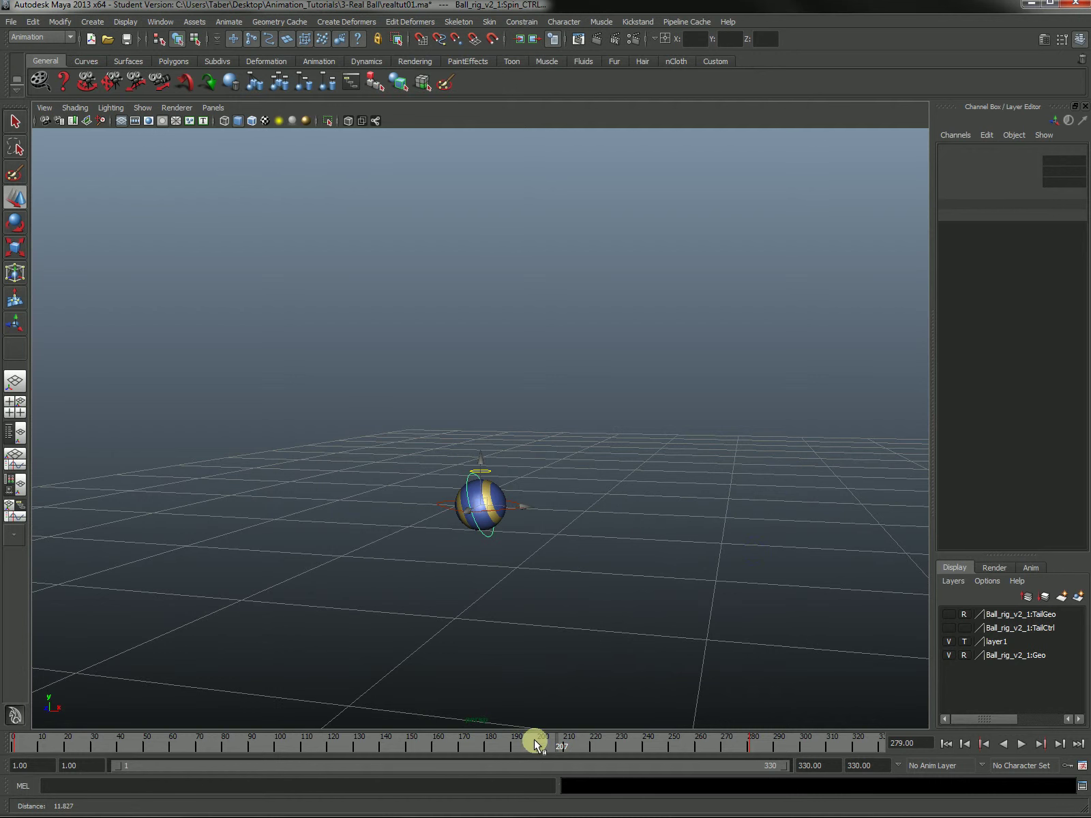
{"action": "left_click_drag", "start_coordinate": [536, 744], "coordinate": [629, 788]}
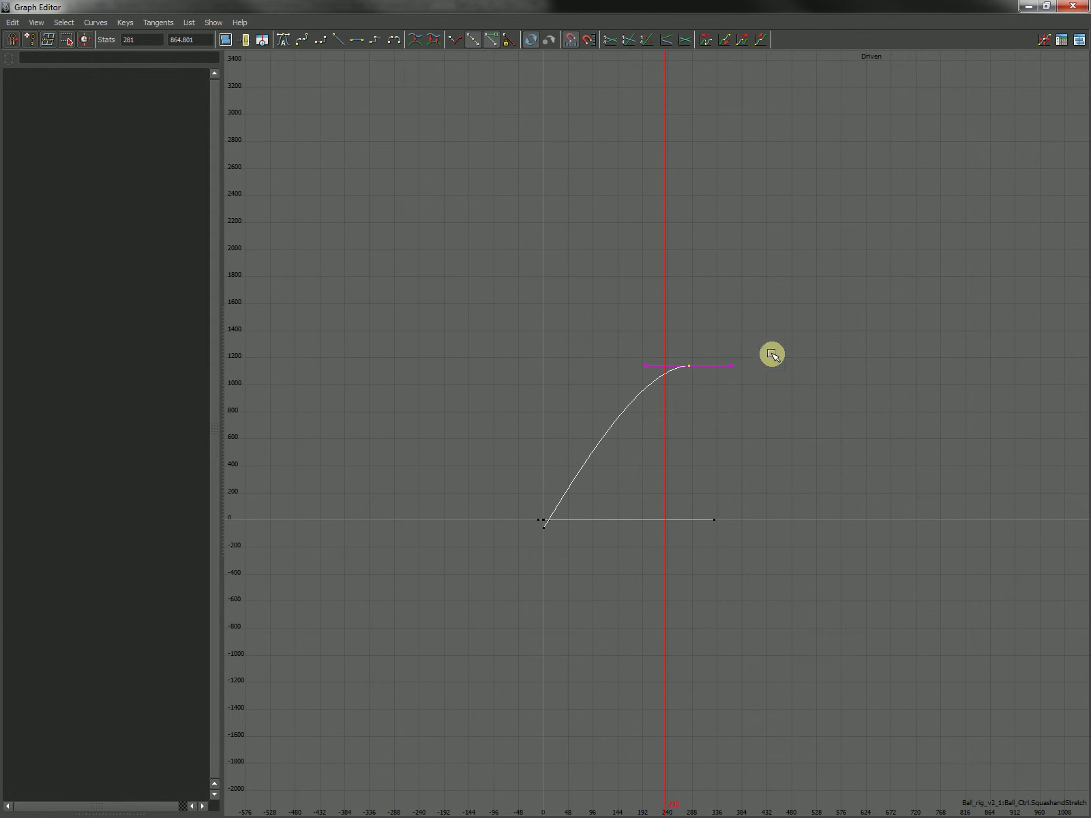
Raise the Rotate Z key at frame 281 to about 1450 and steepen the curve's outgoing tangent at frame 1.
{"action": "left_click_drag", "start_coordinate": [691, 366], "coordinate": [689, 322]}
{"action": "mouse_move", "coordinate": [551, 529]}
{"action": "left_mouse_down"}
{"action": "mouse_move", "coordinate": [562, 537]}
{"action": "mouse_move", "coordinate": [557, 523]}
{"action": "left_mouse_up"}
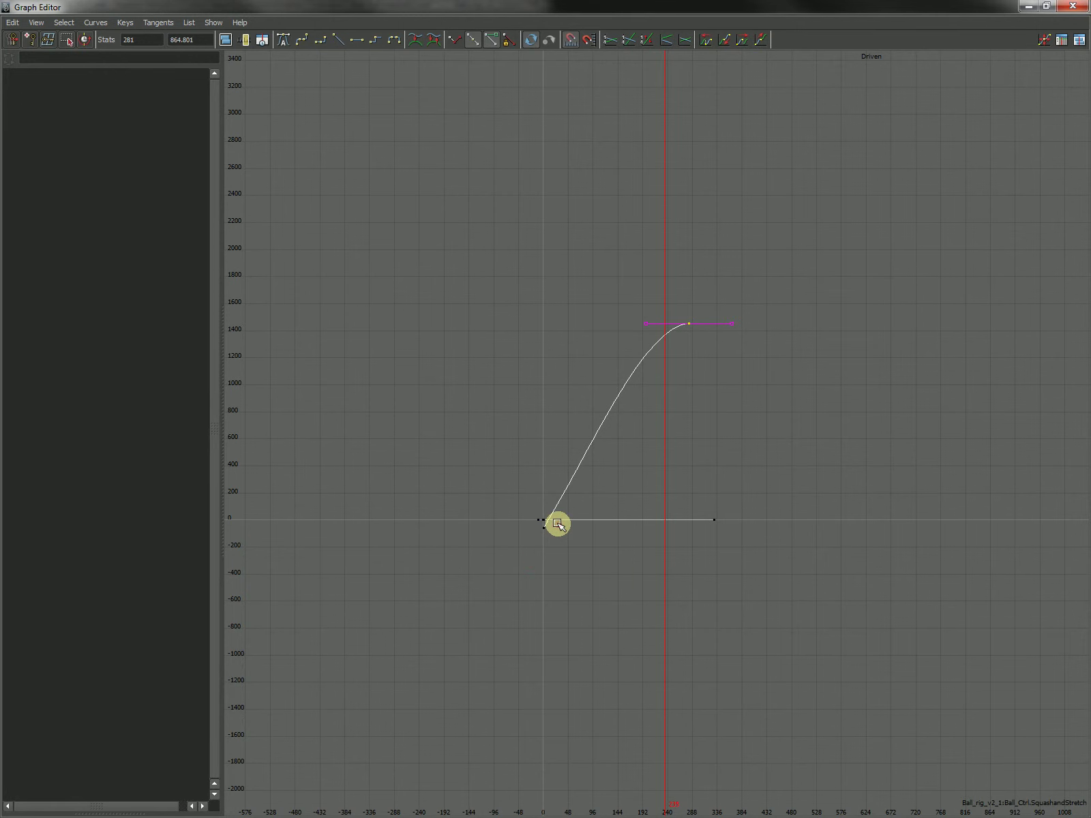
{"action": "scroll", "coordinate": [617, 576], "scroll_direction": "up", "scroll_amount": 5}
{"action": "middle_click_drag", "start_coordinate": [507, 612], "coordinate": [552, 516], "text": "alt"}
{"action": "left_click_drag", "start_coordinate": [390, 607], "coordinate": [458, 566]}
{"action": "middle_click_drag", "start_coordinate": [524, 519], "coordinate": [517, 583], "text": "alt"}
{"action": "left_click", "coordinate": [520, 507]}
{"action": "middle_click_drag", "start_coordinate": [520, 507], "coordinate": [487, 495]}
{"action": "middle_click_drag", "start_coordinate": [696, 409], "coordinate": [697, 486], "text": "alt"}
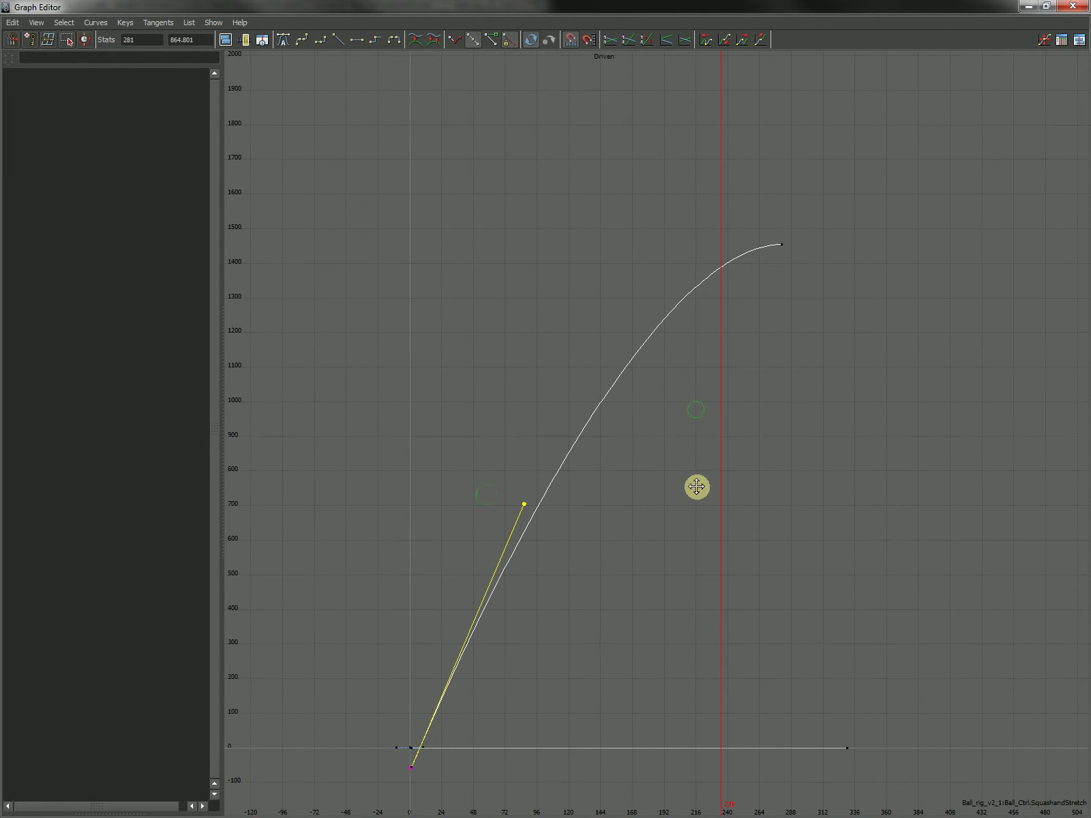
{"action": "right_click_drag", "start_coordinate": [695, 471], "coordinate": [728, 468], "text": "alt+shift"}
{"action": "scroll", "coordinate": [729, 467], "scroll_direction": "down", "scroll_amount": 3}
{"action": "left_click", "coordinate": [1046, 8]}
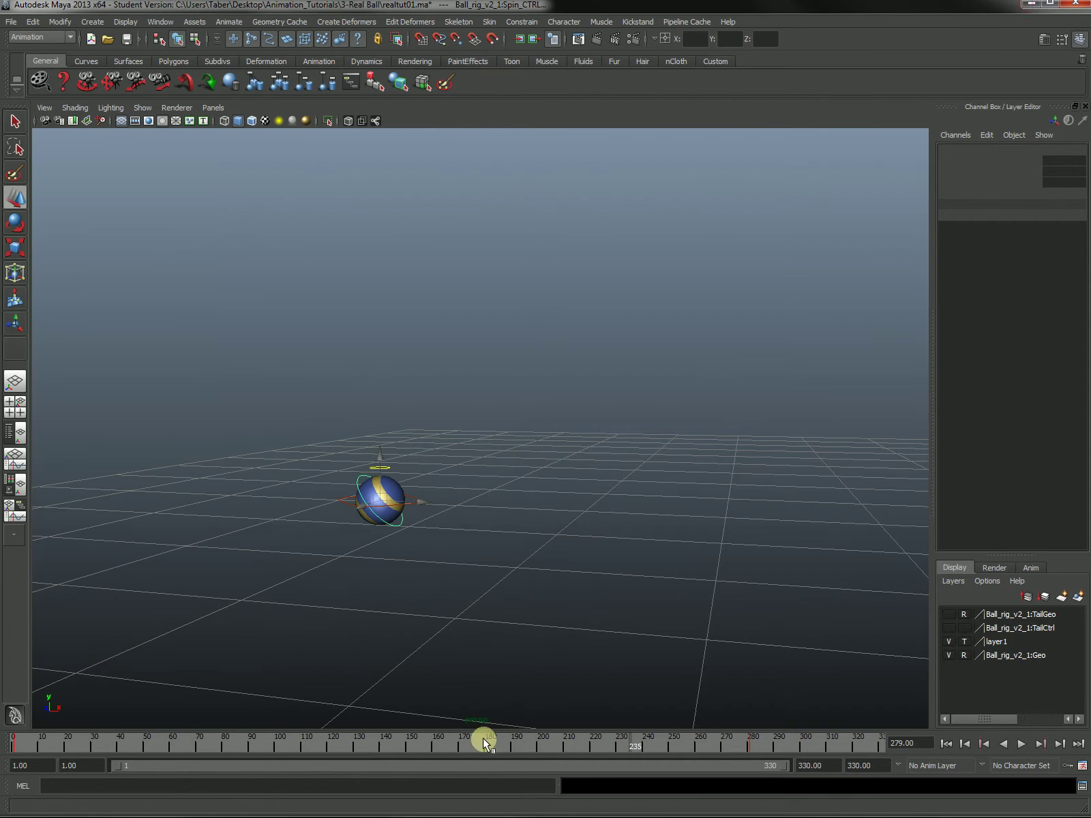
Scrub and replay the ball's roll up to about frame 247 to check the faster spin.
{"action": "left_click_drag", "start_coordinate": [215, 748], "coordinate": [601, 757]}
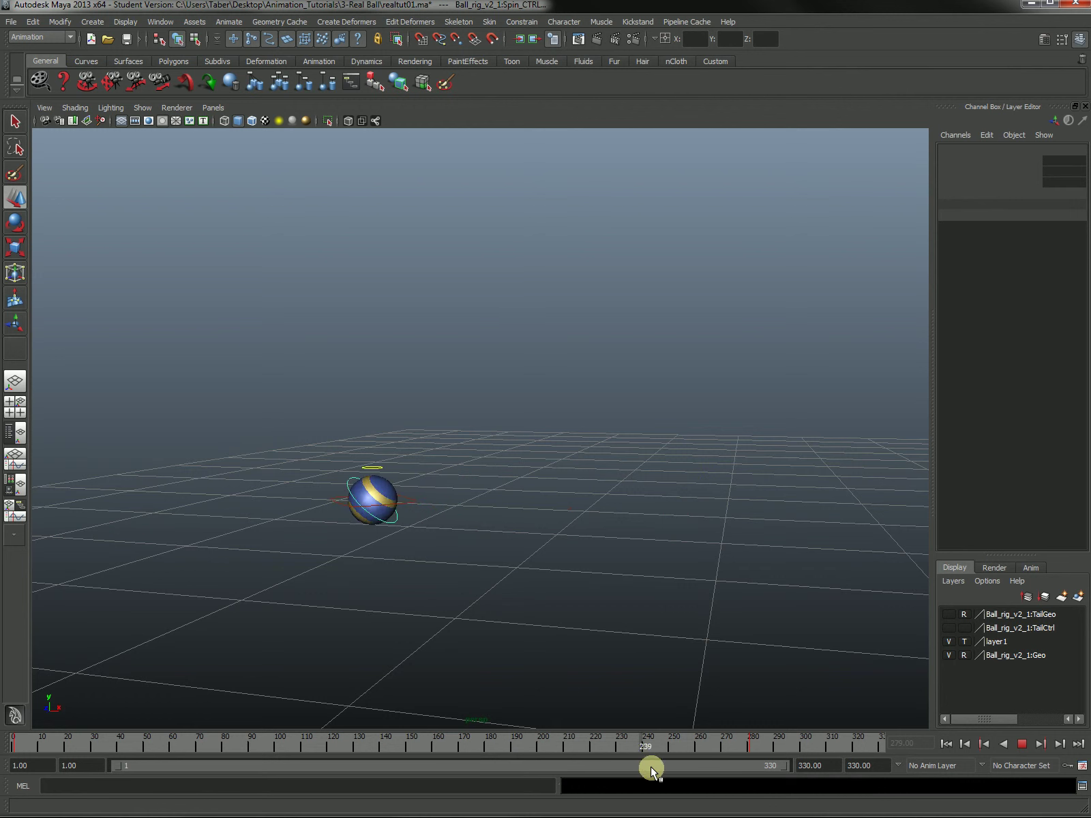
{"action": "mouse_move", "coordinate": [651, 769]}
{"action": "left_mouse_down"}
{"action": "mouse_move", "coordinate": [730, 760]}
{"action": "mouse_move", "coordinate": [370, 750]}
{"action": "mouse_move", "coordinate": [562, 767]}
{"action": "mouse_move", "coordinate": [743, 761]}
{"action": "mouse_move", "coordinate": [633, 743]}
{"action": "mouse_move", "coordinate": [477, 740]}
{"action": "mouse_move", "coordinate": [662, 741]}
{"action": "mouse_move", "coordinate": [721, 758]}
{"action": "mouse_move", "coordinate": [811, 759]}
{"action": "mouse_move", "coordinate": [483, 780]}
{"action": "mouse_move", "coordinate": [340, 774]}
{"action": "mouse_move", "coordinate": [738, 758]}
{"action": "mouse_move", "coordinate": [409, 728]}
{"action": "mouse_move", "coordinate": [823, 750]}
{"action": "mouse_move", "coordinate": [660, 750]}
{"action": "left_mouse_up"}
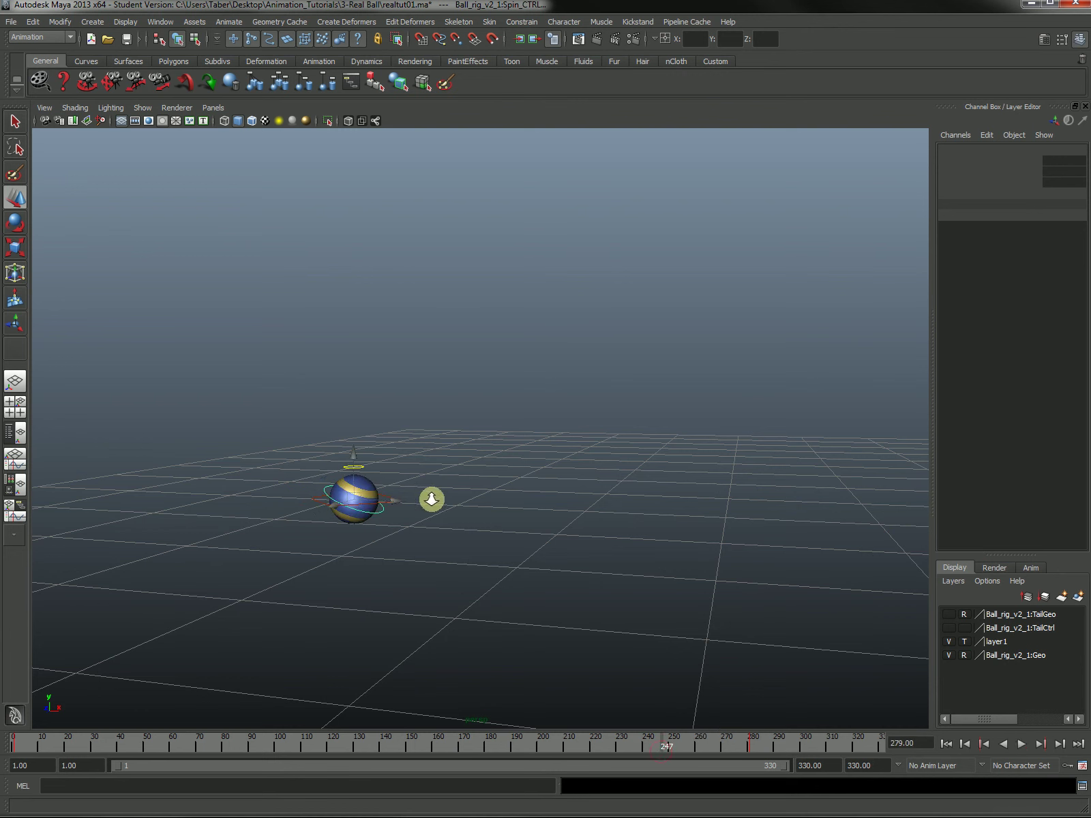